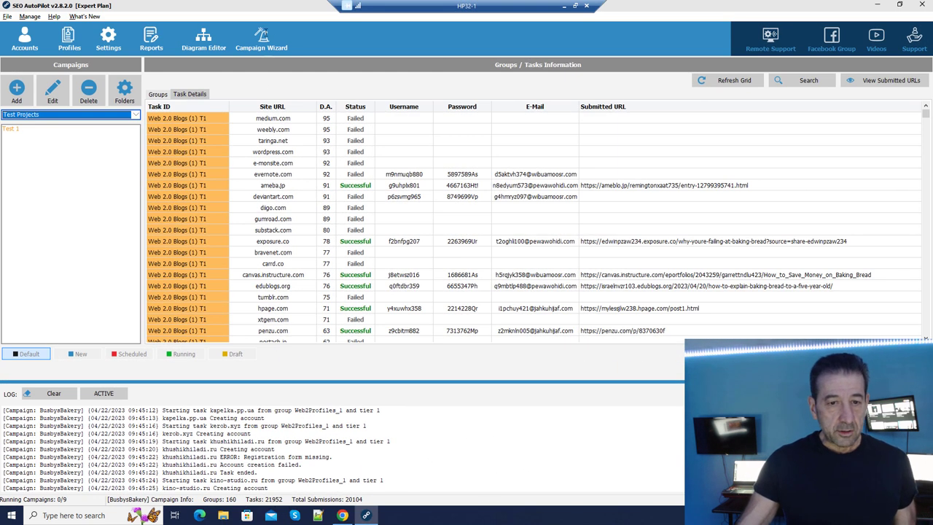
# Start a new Campaign Wizard campaign named "Wizard Test" in the Test Projects folder.
pyautogui.click(267, 45)
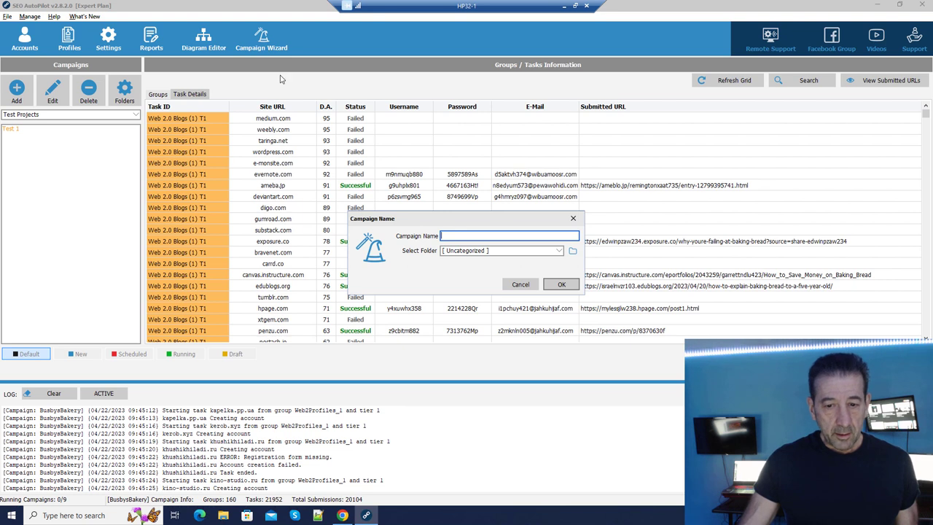
pyautogui.click(516, 252)
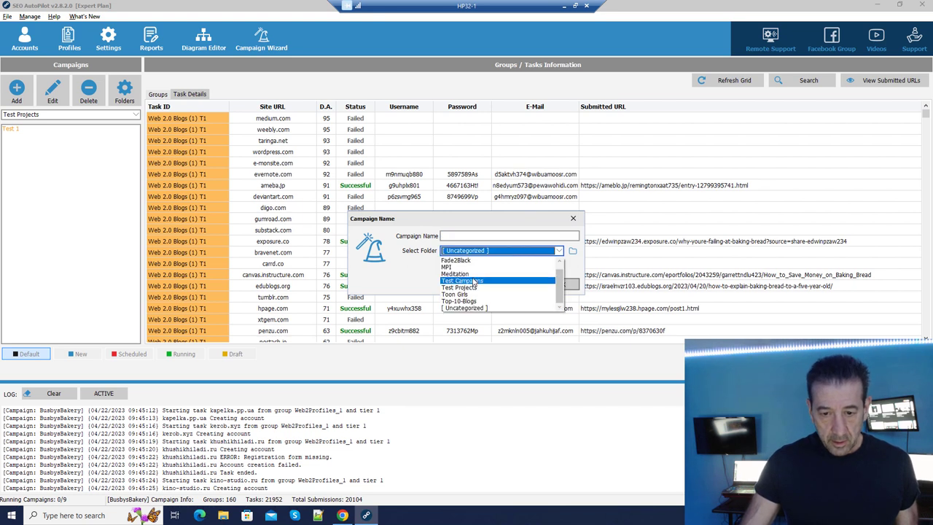
pyautogui.click(463, 288)
pyautogui.click(466, 235)
pyautogui.write('Wiza')
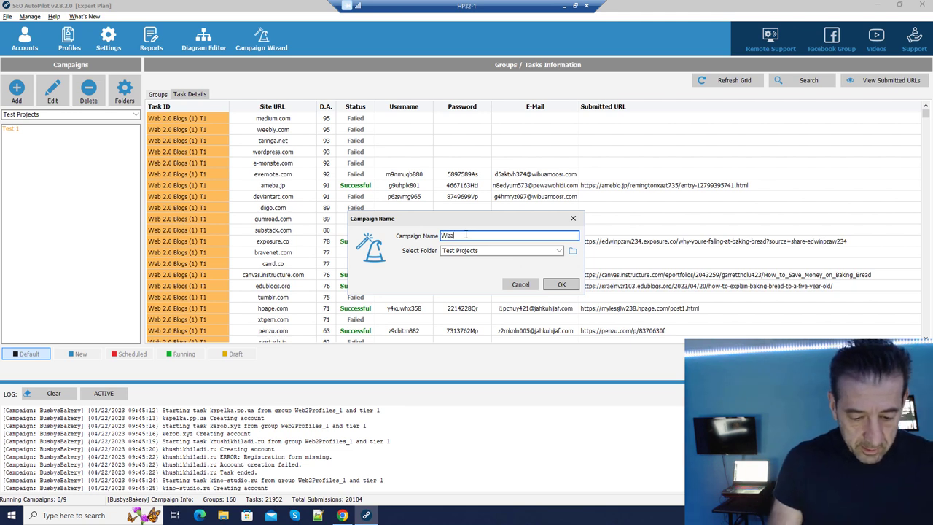
pyautogui.write('rd Test')
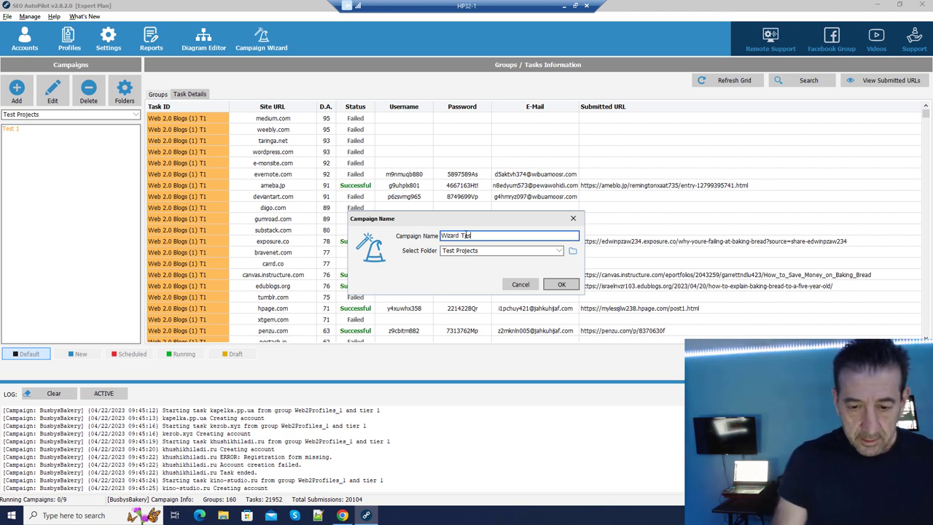
pyautogui.click(559, 285)
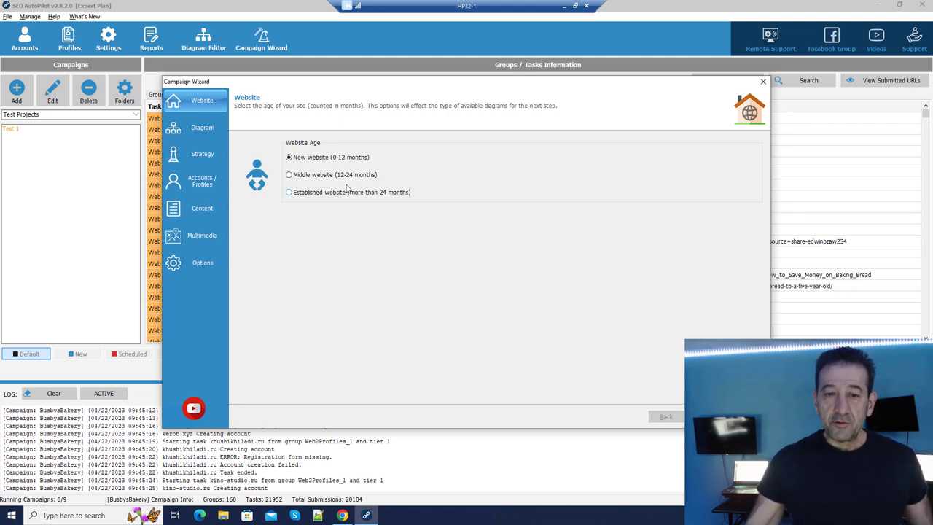
# Set the website age to Established website (more than 24 months) and proceed to the diagram selection.
pyautogui.click(299, 177)
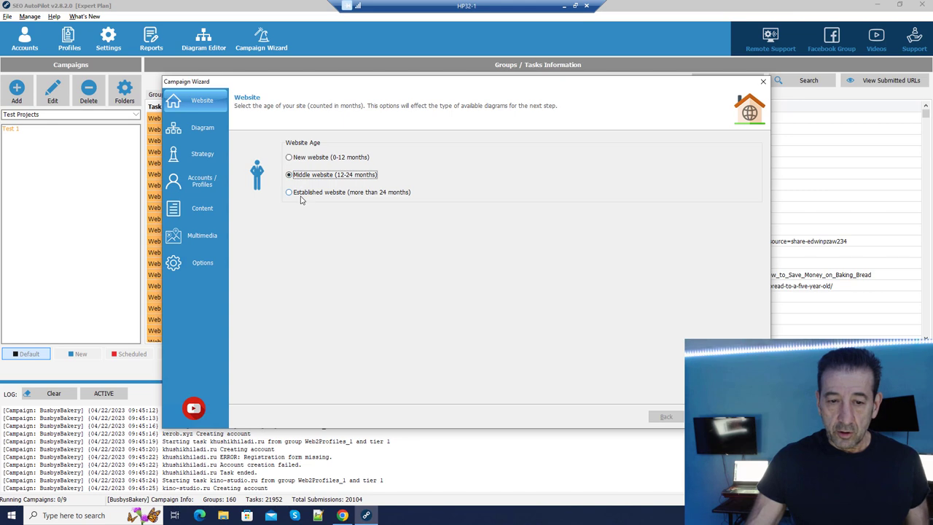
pyautogui.click(298, 196)
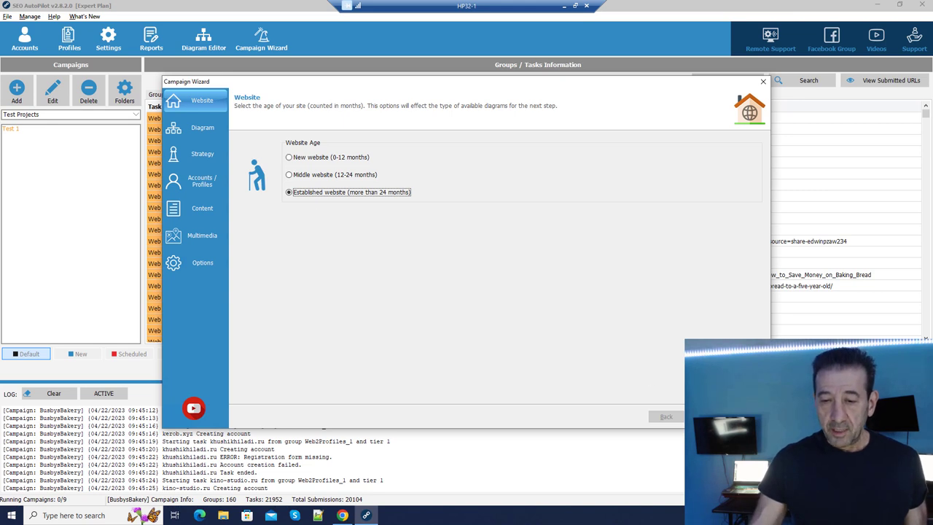
pyautogui.click(324, 179)
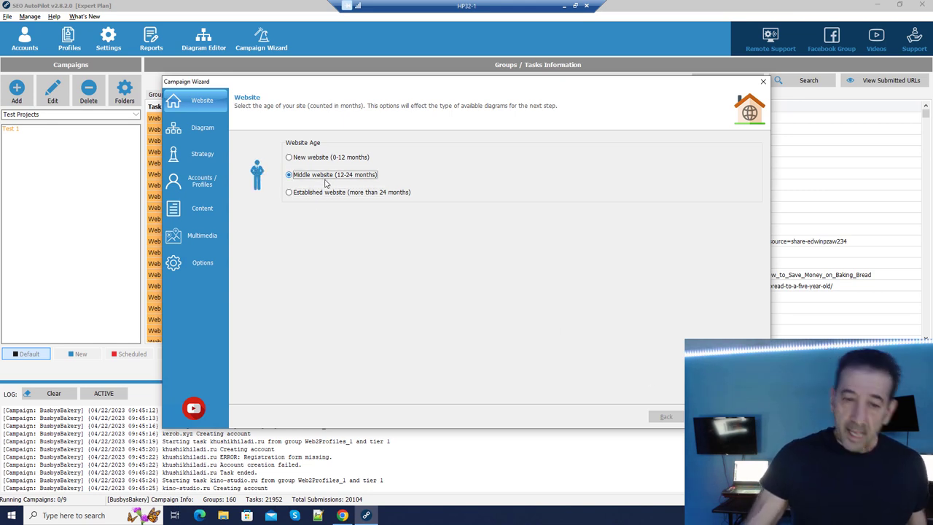
pyautogui.click(328, 193)
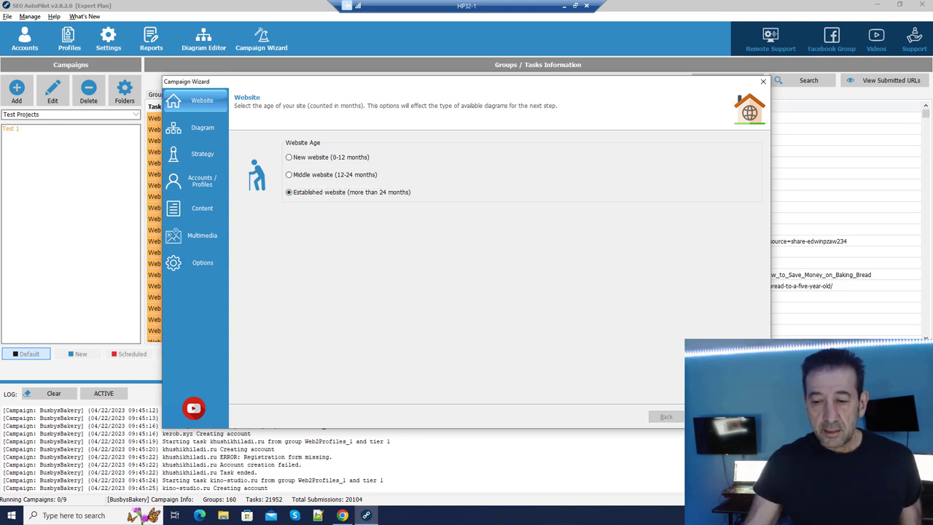
pyautogui.click(704, 417)
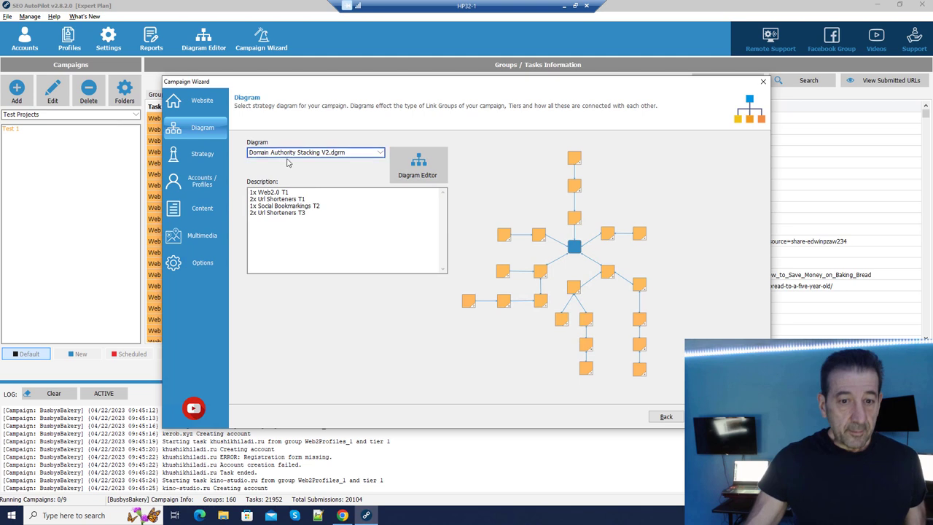
# Choose the "Video Ranking SEO Expert -YT Video Ranker" diagram for the campaign and proceed to the strategy settings.
pyautogui.click(325, 154)
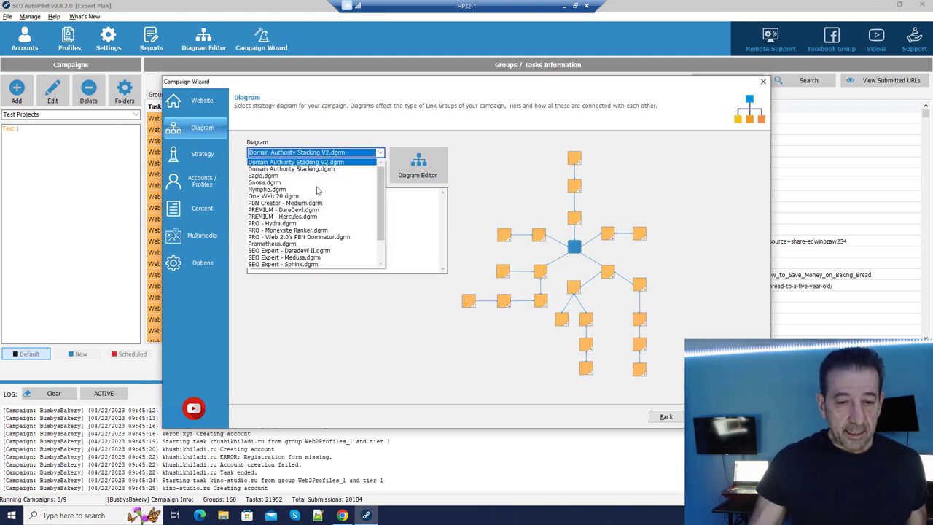
pyautogui.click(315, 251)
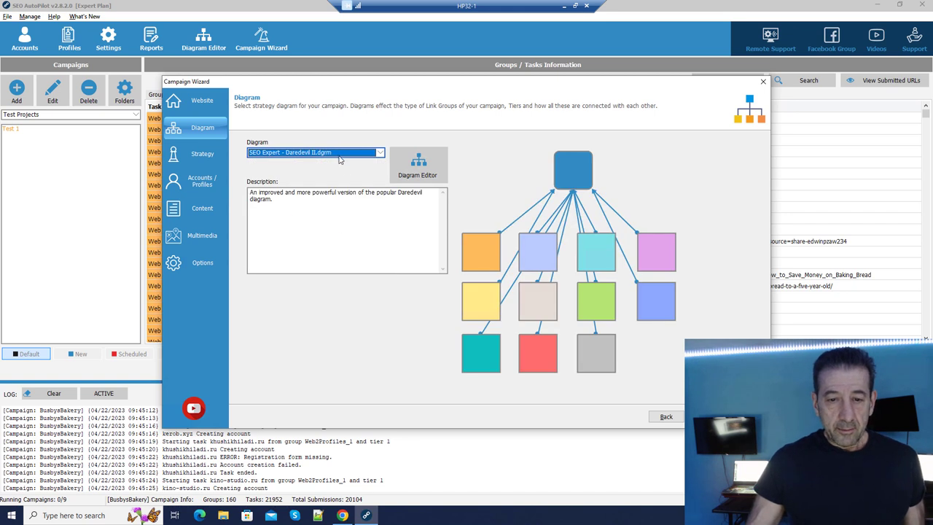
pyautogui.click(339, 154)
pyautogui.click(306, 266)
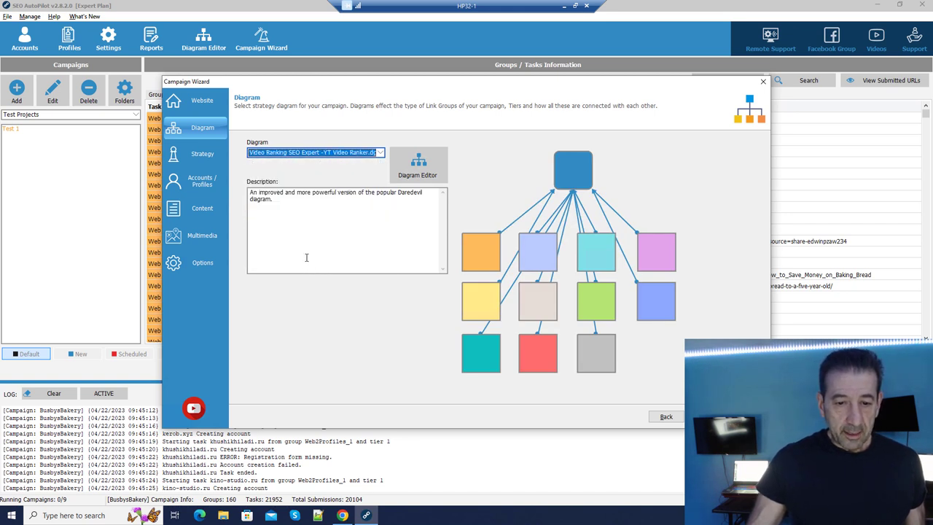
pyautogui.click(330, 221)
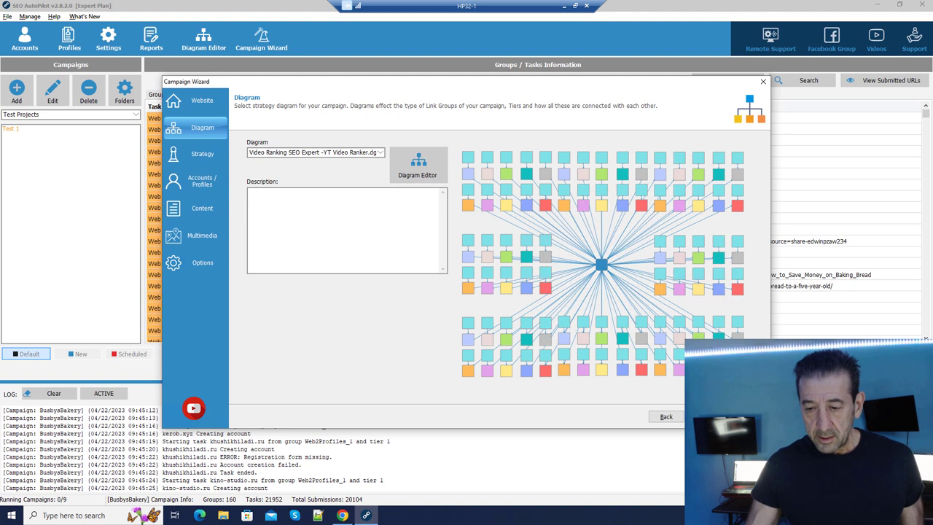
pyautogui.click(718, 416)
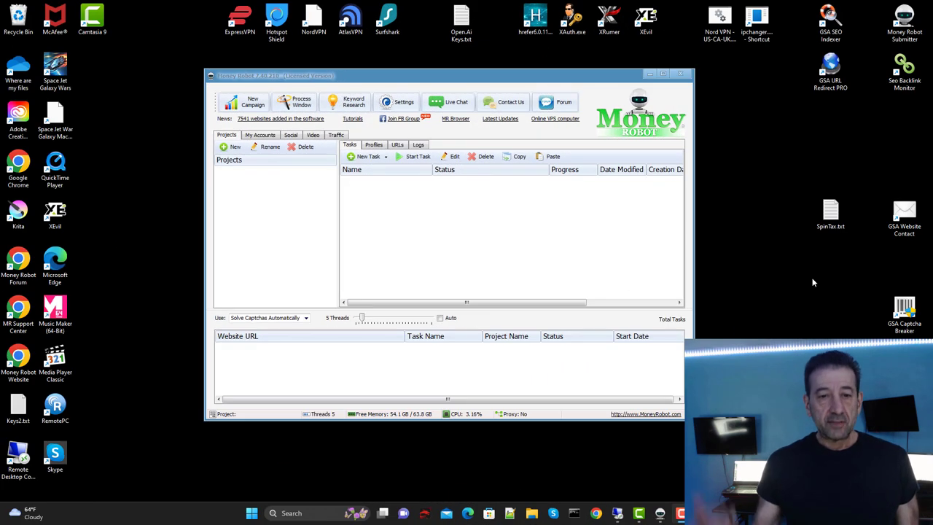
# Open a new SEO campaign in Money Robot, examine its URL, keyword and article fields for comparison, and return to the remote desktop session.
pyautogui.click(250, 107)
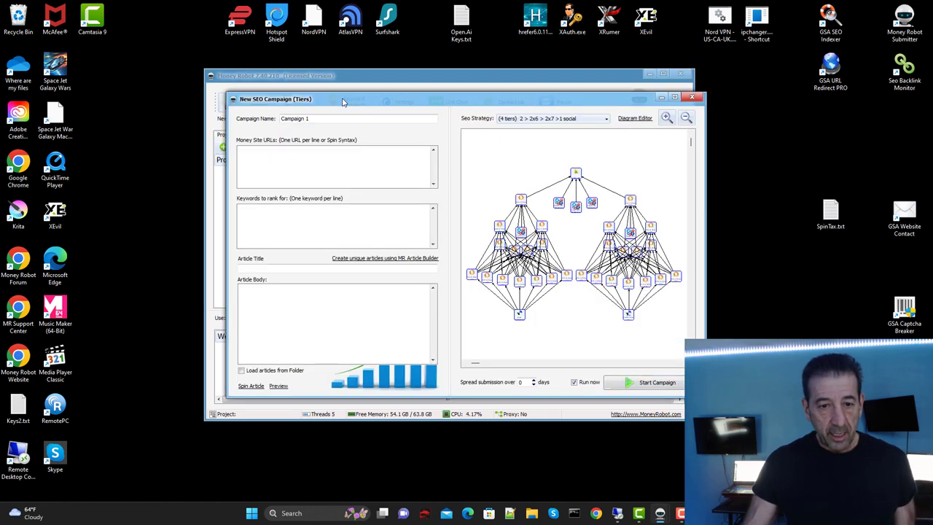
pyautogui.moveTo(342, 102); pyautogui.dragTo(347, 102)
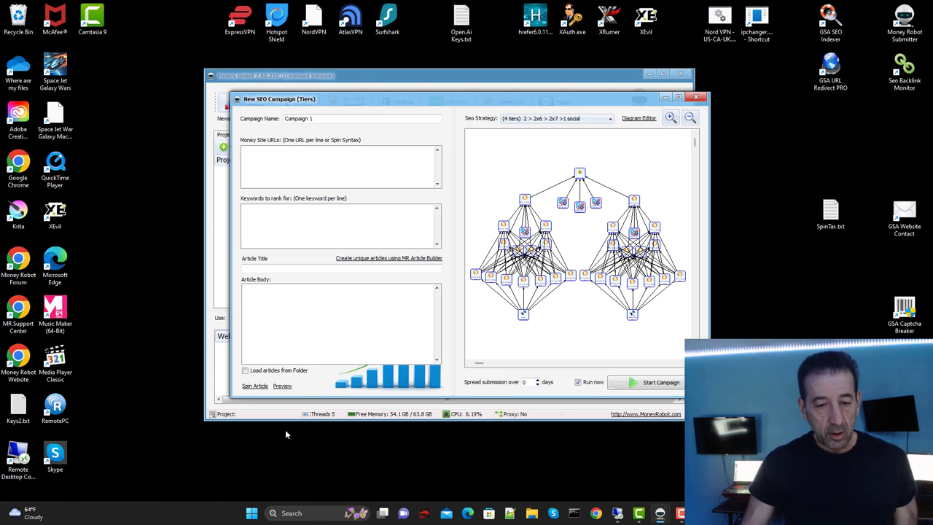
pyautogui.click(617, 513)
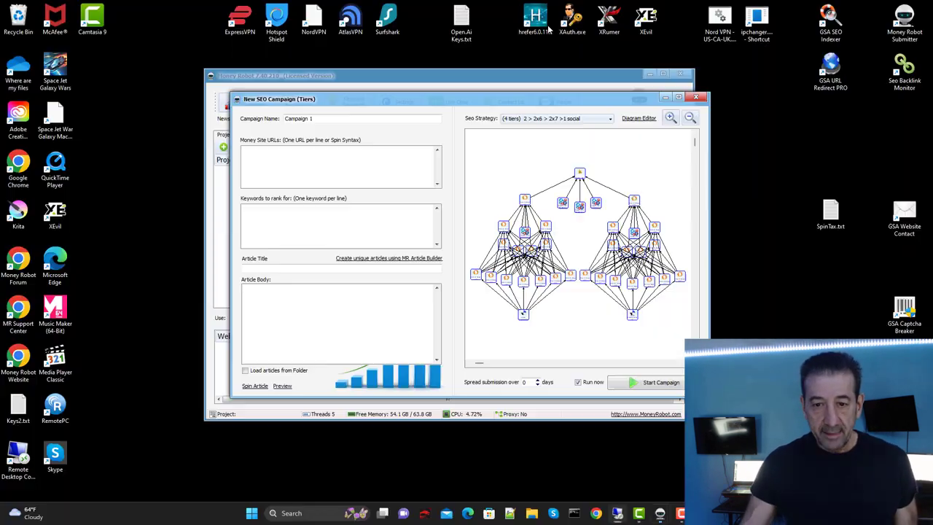
pyautogui.click(564, 5)
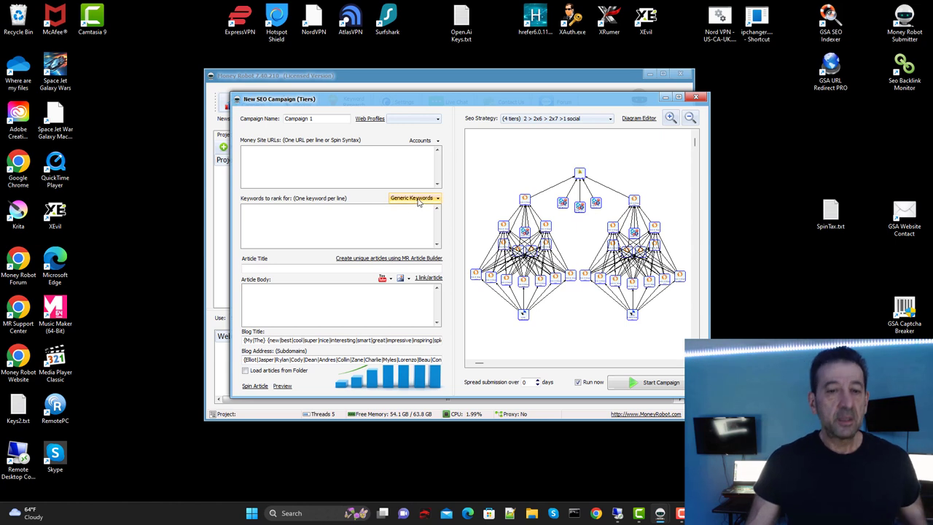
pyautogui.click(423, 204)
pyautogui.click(423, 203)
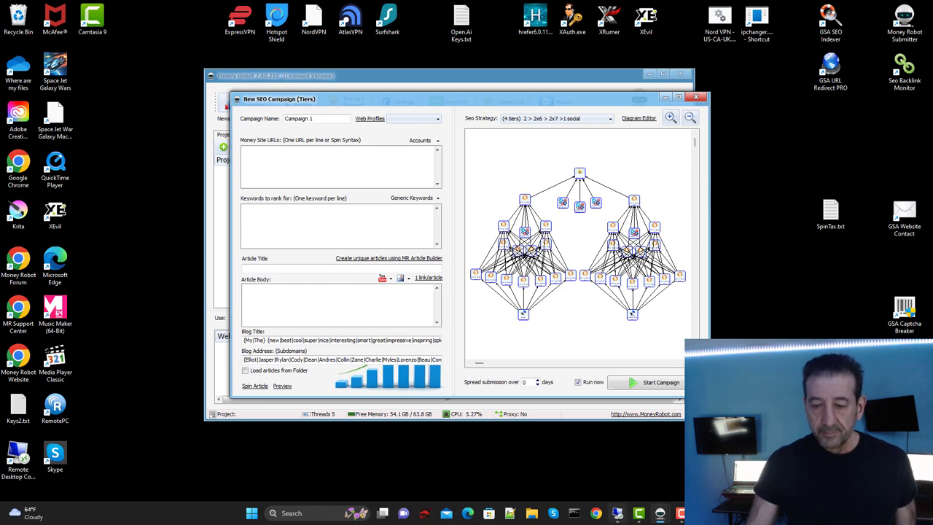
pyautogui.moveTo(659, 520)
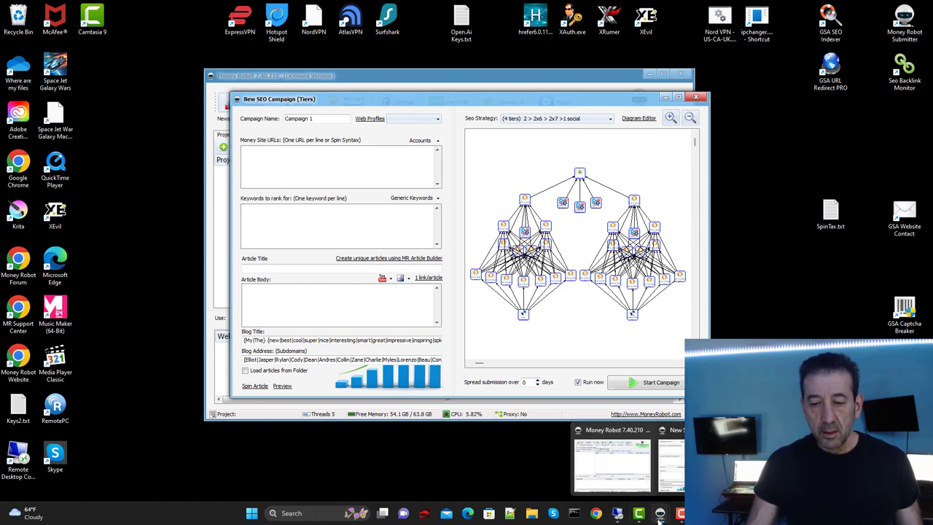
pyautogui.click(617, 513)
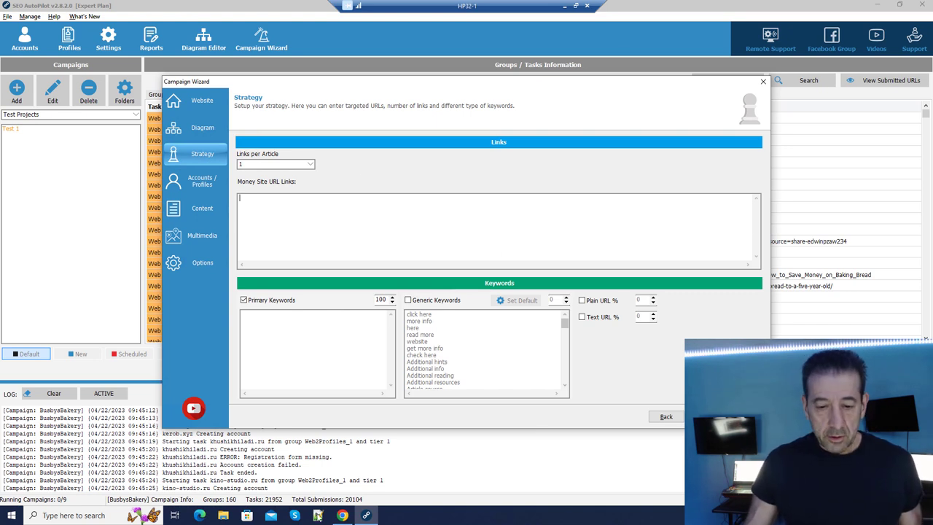
# Switch to Chrome and copy the link address of "9 Common Car Buying Mistakes to Avoid" from the Automotive page of top-10.blog.
pyautogui.click(342, 515)
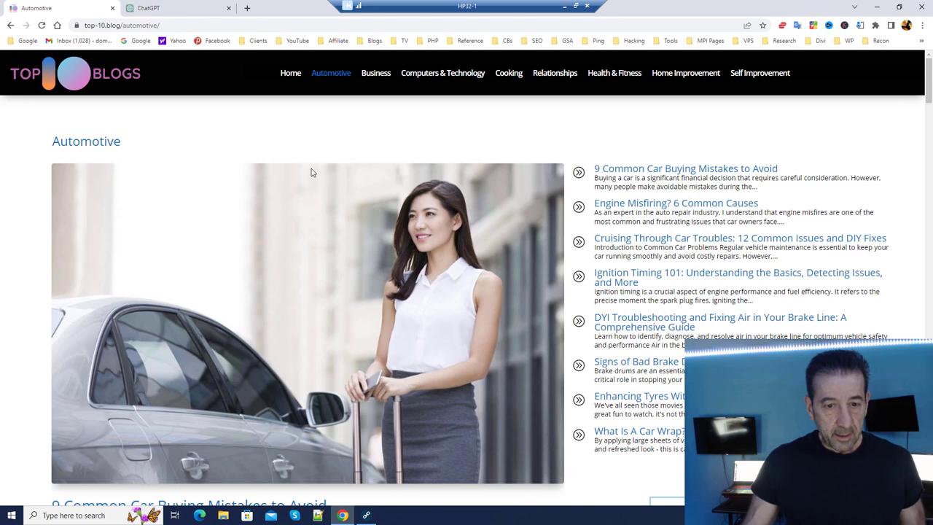
pyautogui.click(290, 73)
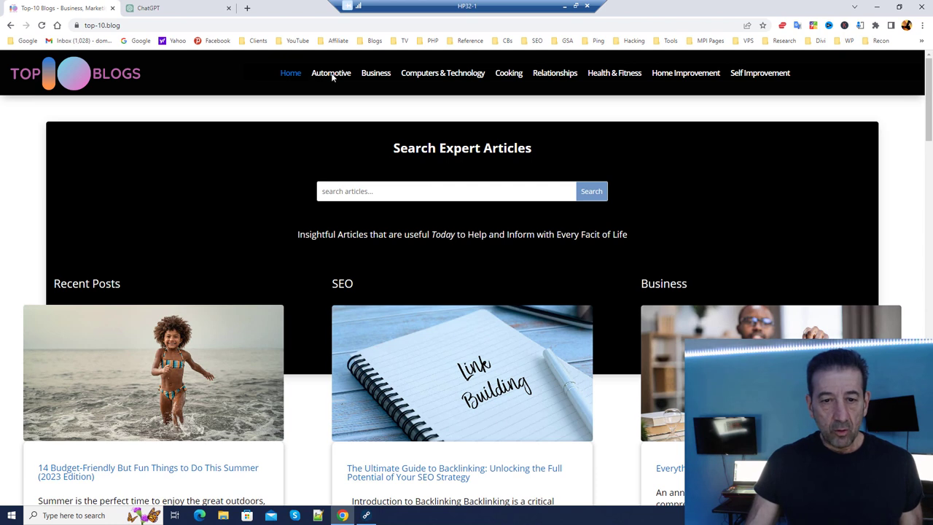
pyautogui.hotkey('alt', 'Left')
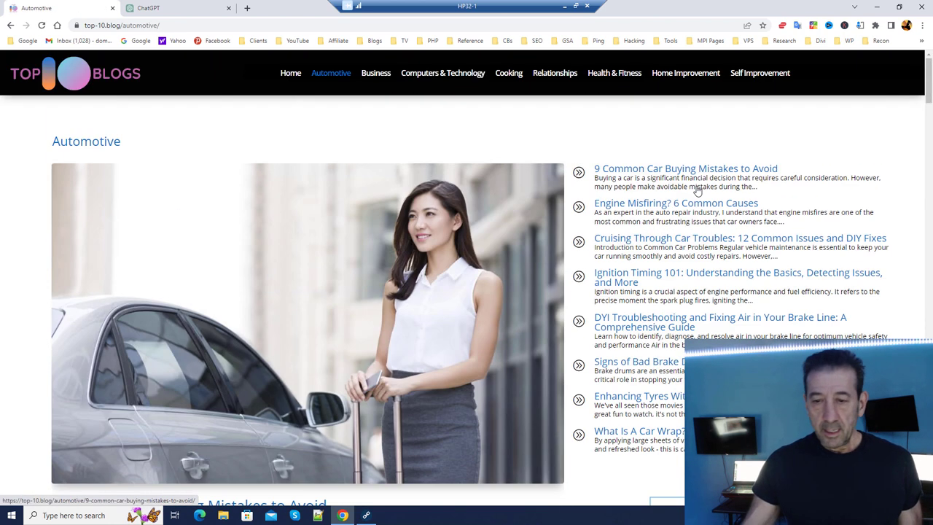
pyautogui.moveTo(929, 80); pyautogui.dragTo(930, 281)
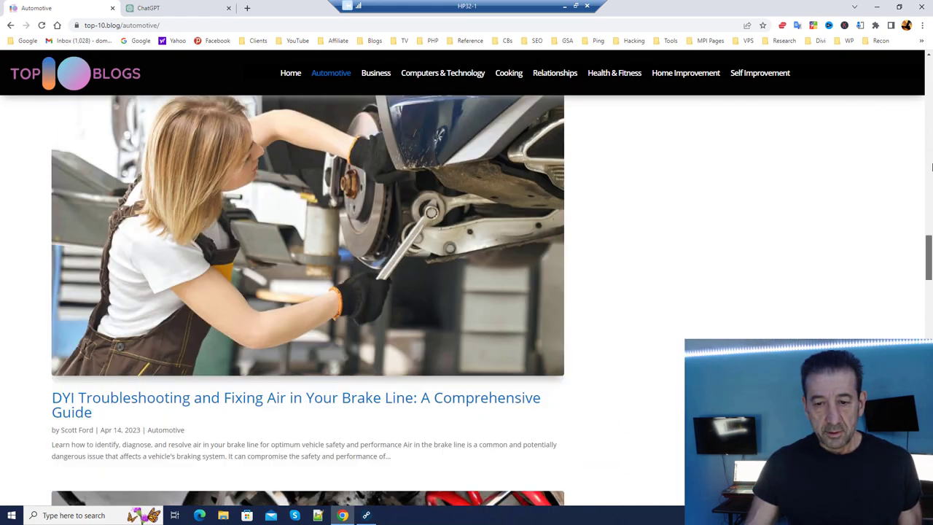
pyautogui.moveTo(931, 168); pyautogui.dragTo(930, 69)
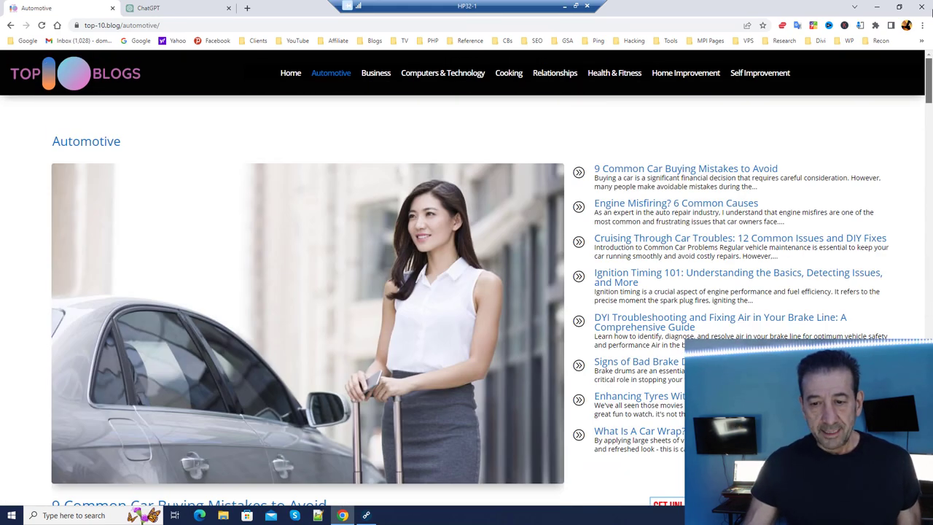
pyautogui.rightClick(633, 172)
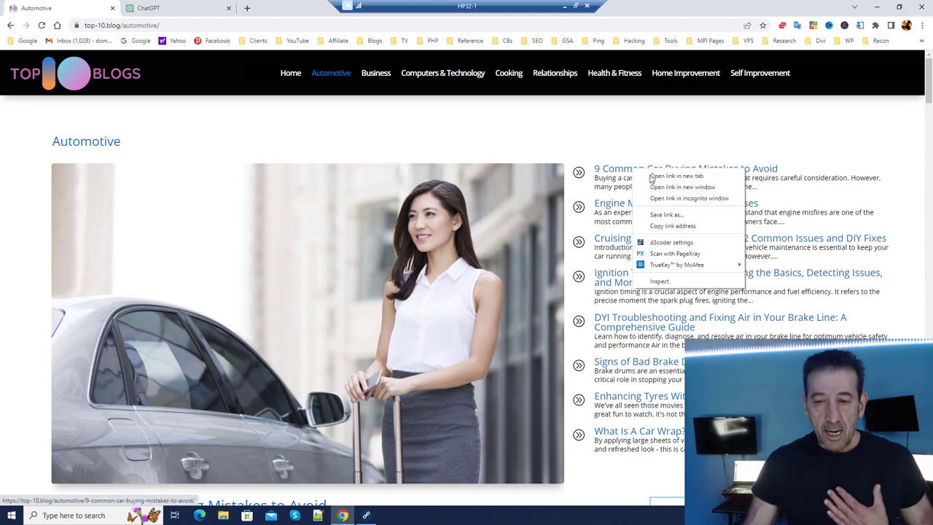
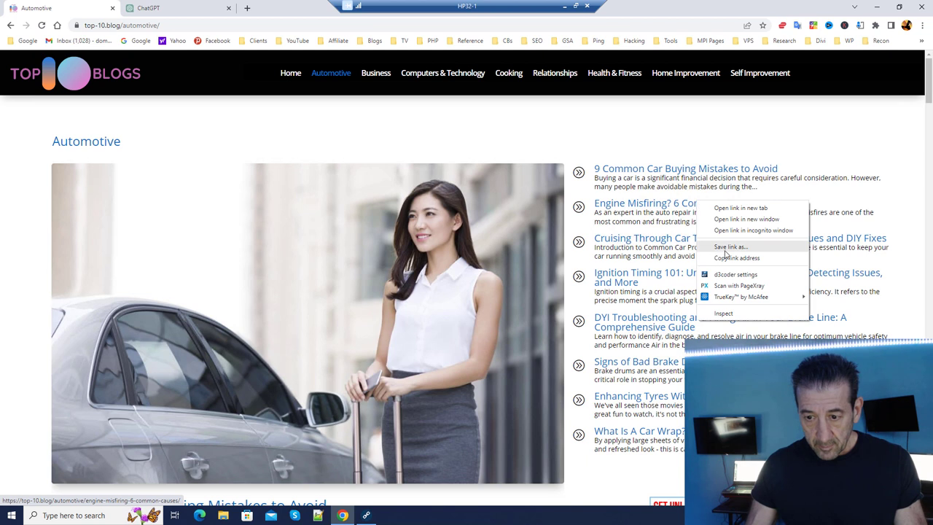
# Copy the "Engine Misfiring? 6 Common Causes" article link and replace the duplicate second money site URL in the campaign strategy with it.
pyautogui.click(735, 257)
pyautogui.hotkey('alt', 'Tab')
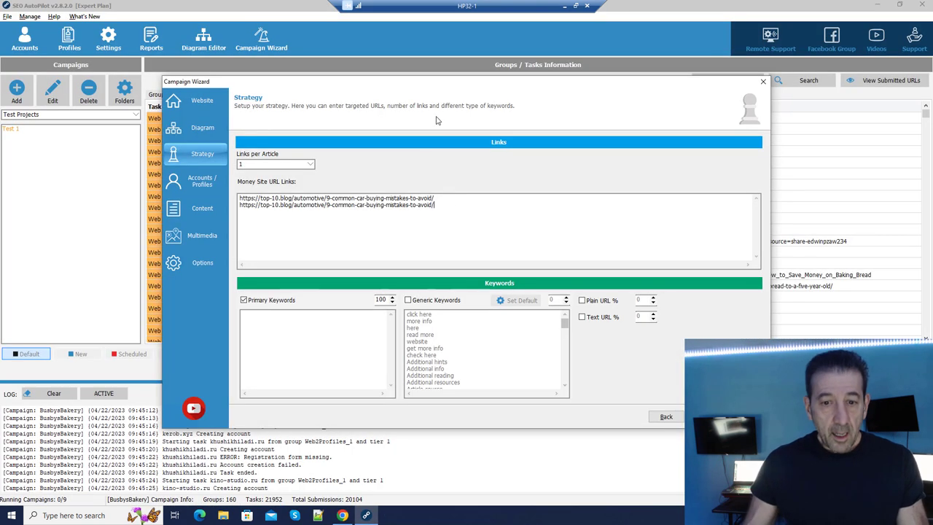
pyautogui.moveTo(436, 205); pyautogui.dragTo(239, 205)
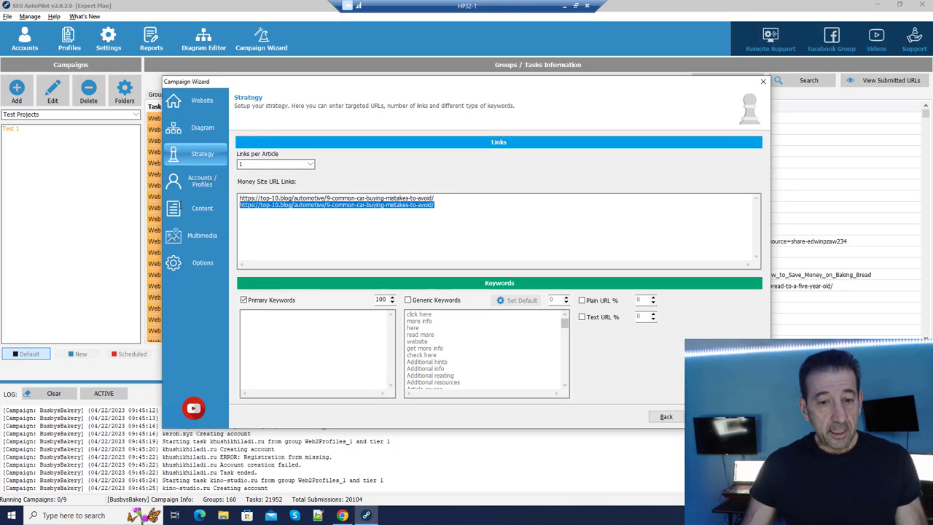
pyautogui.rightClick(285, 205)
pyautogui.click(343, 245)
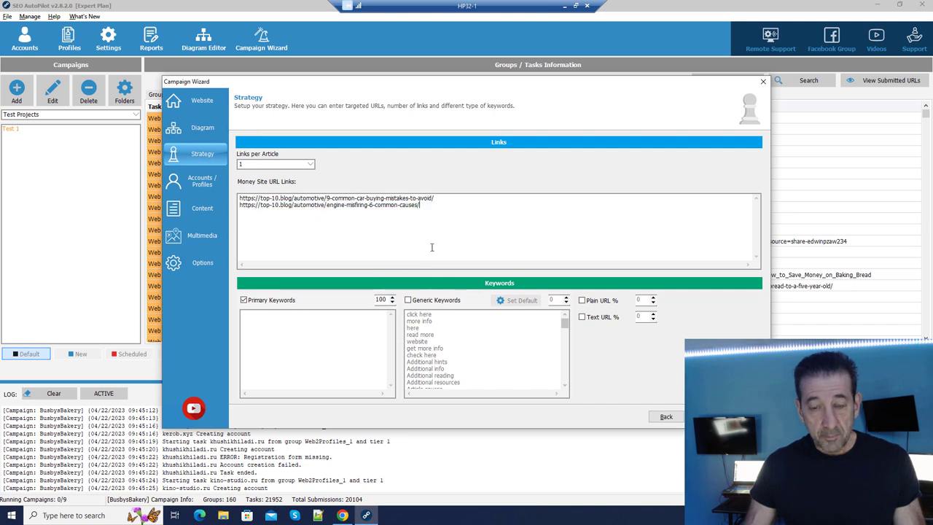
# Copy the "Cruising Through Car Troubles: 12 Common Issues and DIY Fixes" article link from Chrome and add it as the third money site URL.
pyautogui.click(342, 515)
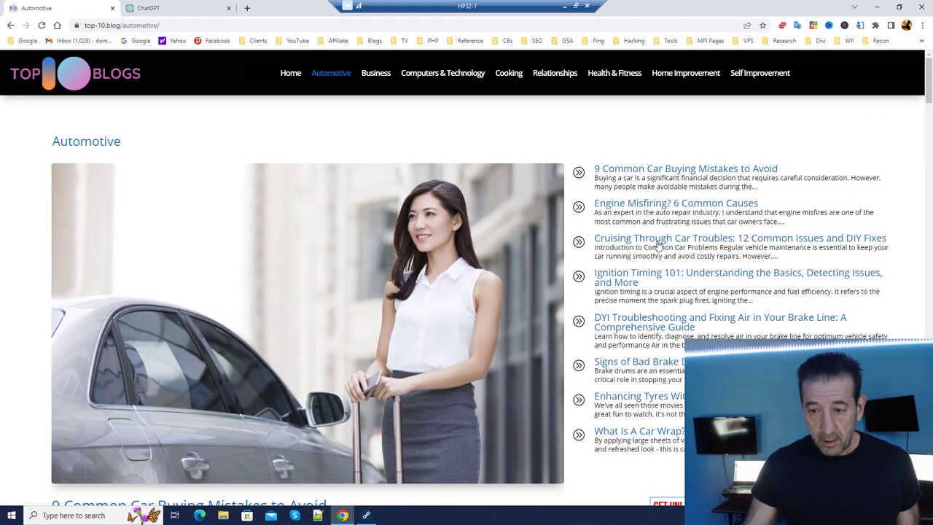
pyautogui.rightClick(679, 244)
pyautogui.click(719, 298)
pyautogui.click(367, 516)
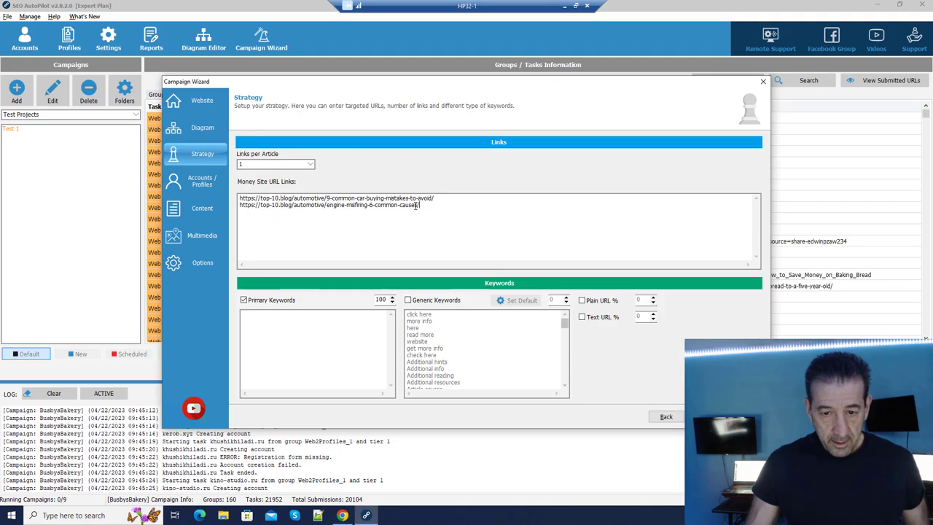
pyautogui.rightClick(304, 212)
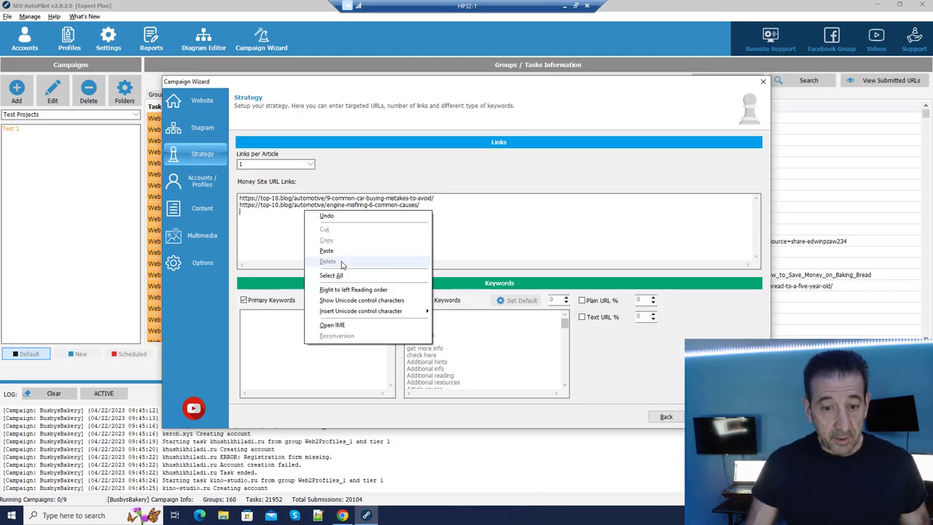
pyautogui.click(374, 252)
pyautogui.press('Return')
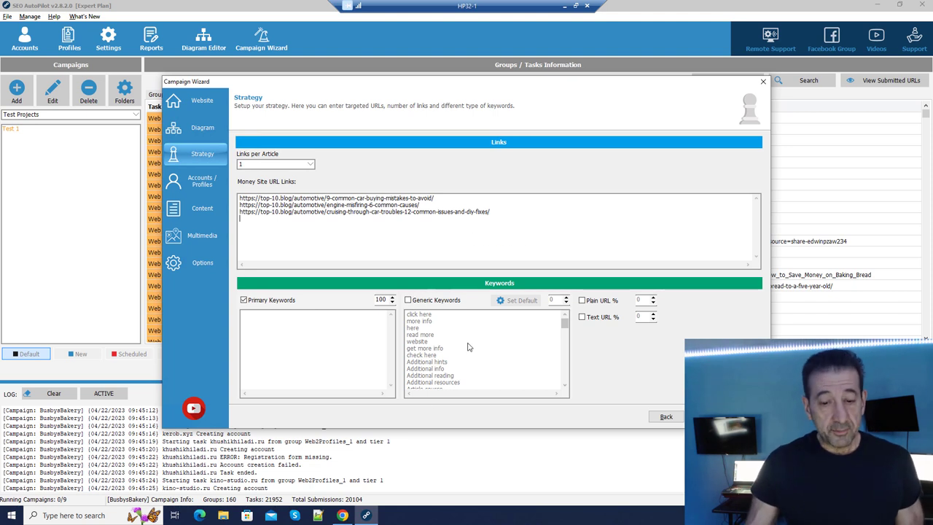
# Copy the "Ignition Timing 101" article link from the top-10.blog Automotive page and add it as the fourth money site URL.
pyautogui.click(342, 515)
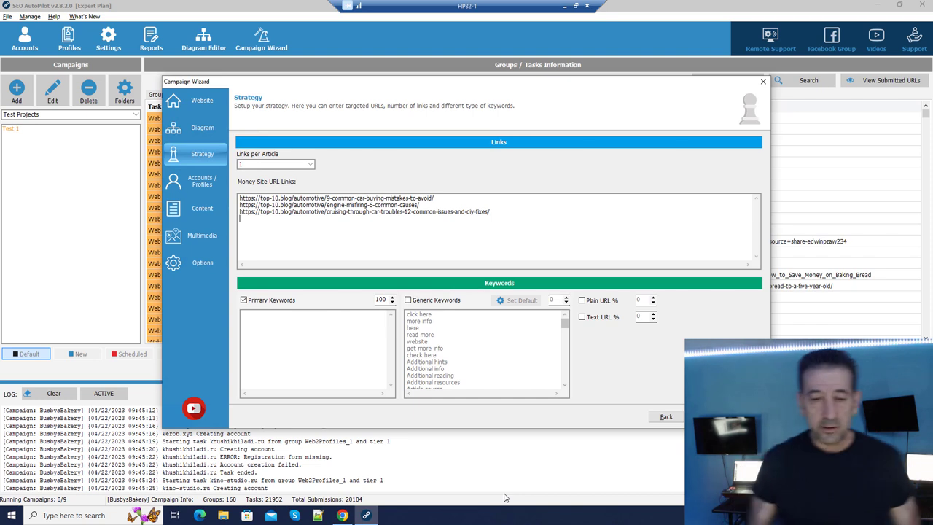
pyautogui.click(341, 515)
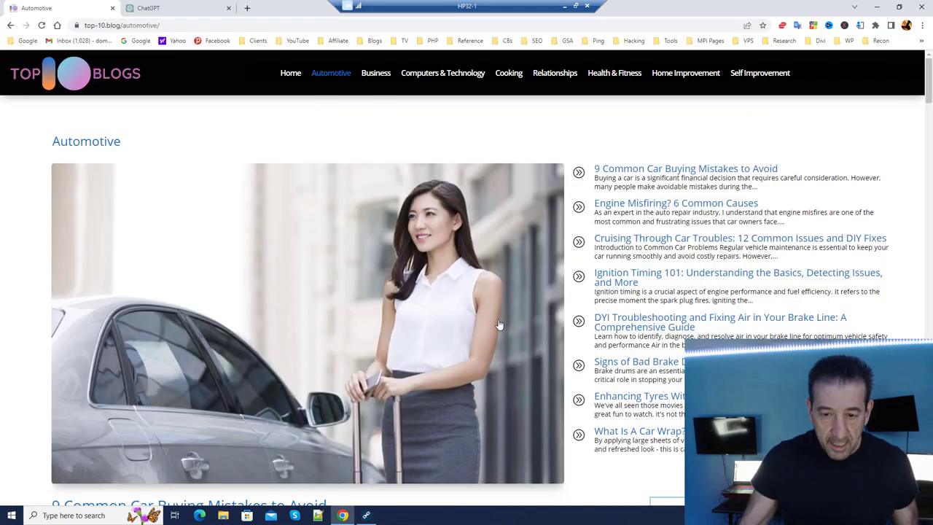
pyautogui.rightClick(629, 277)
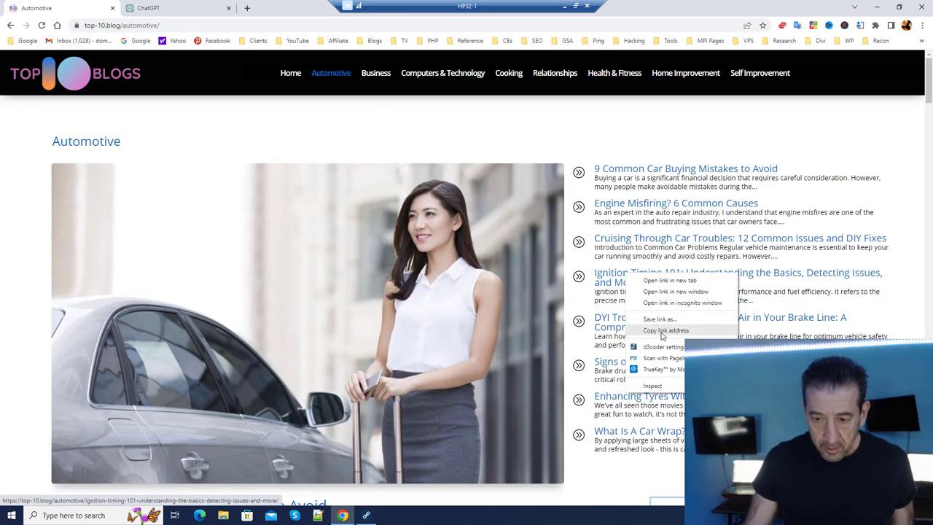
pyautogui.click(663, 331)
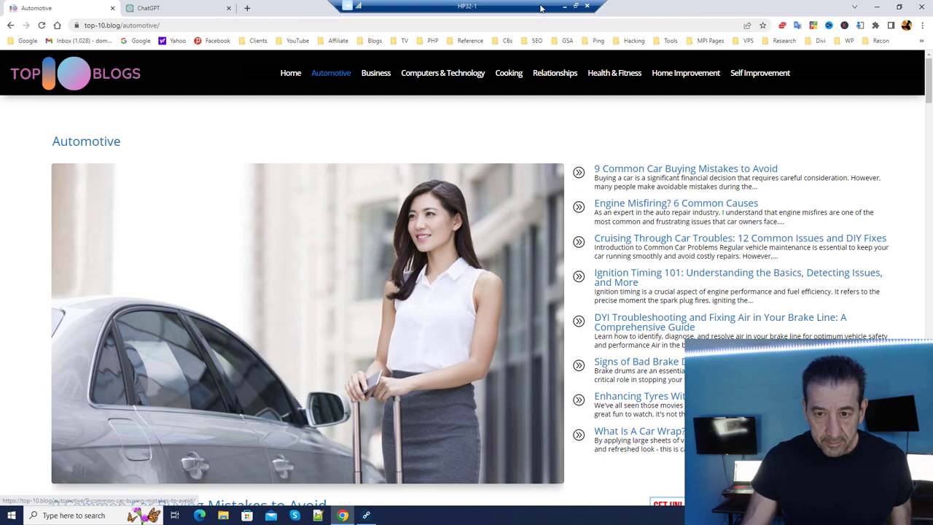
pyautogui.click(877, 6)
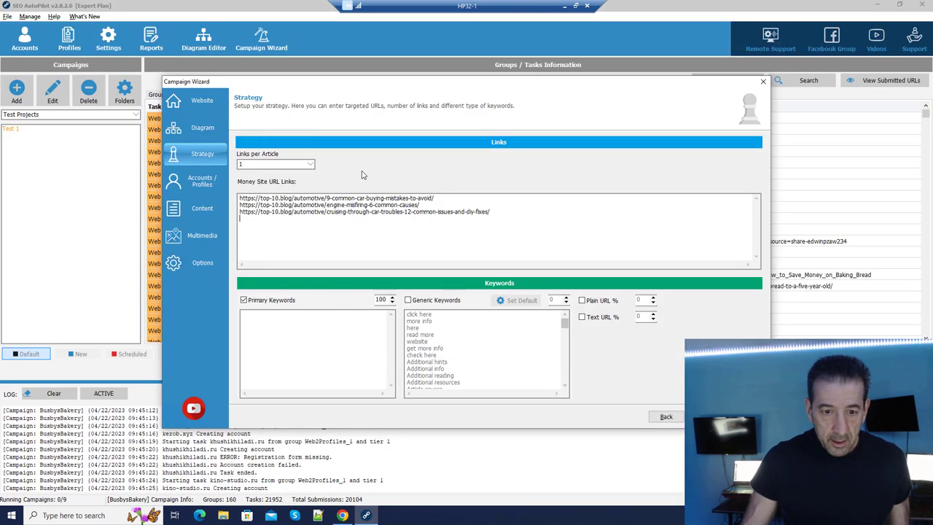
pyautogui.rightClick(330, 224)
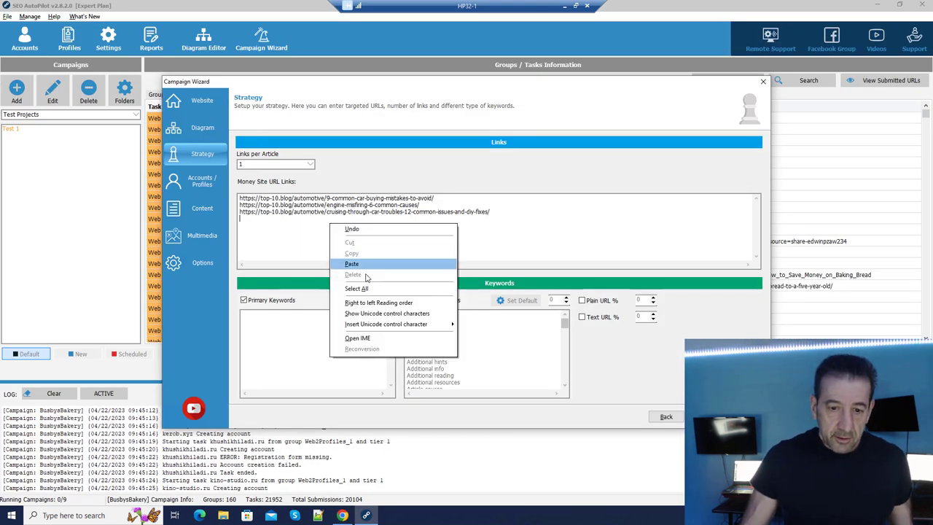
pyautogui.click(369, 265)
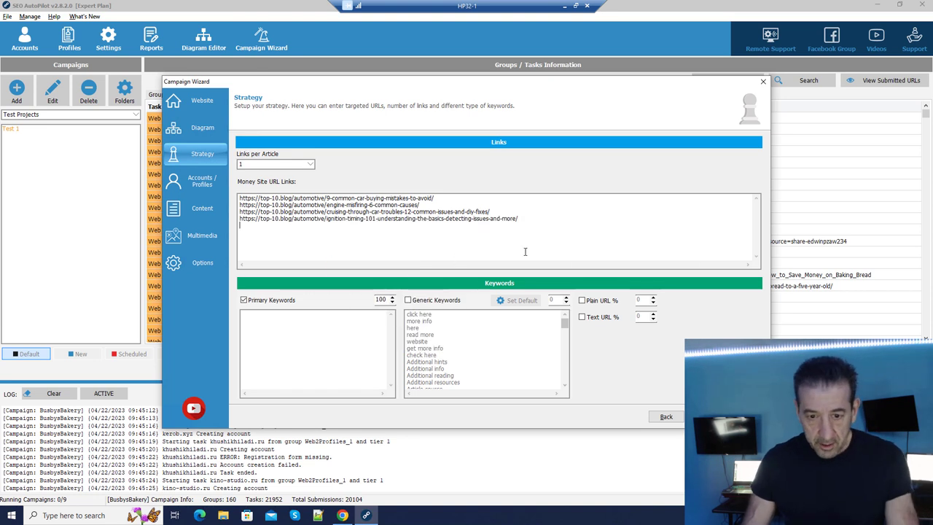
# Add the "DYI Troubleshooting and Fixing Air in Your Brake Line" article link as the fifth money site URL and set links per article to 2.
pyautogui.click(342, 515)
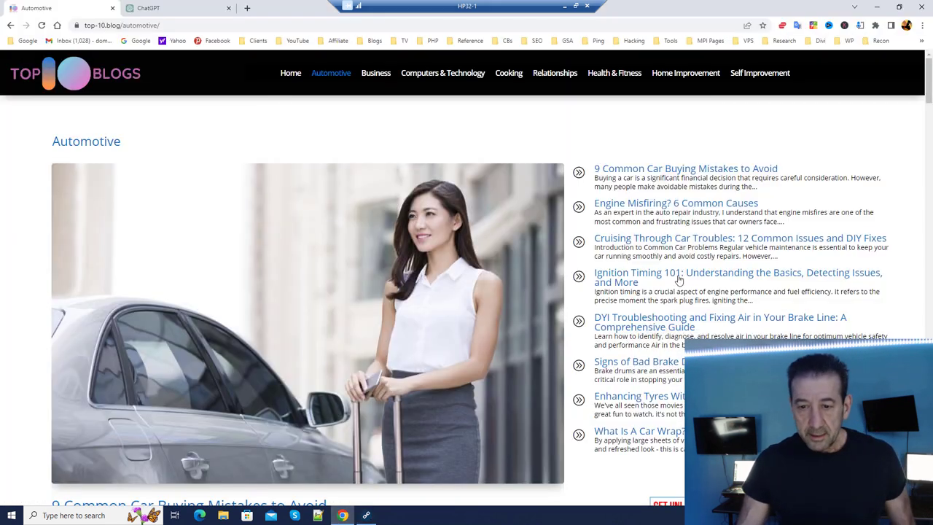
pyautogui.rightClick(654, 280)
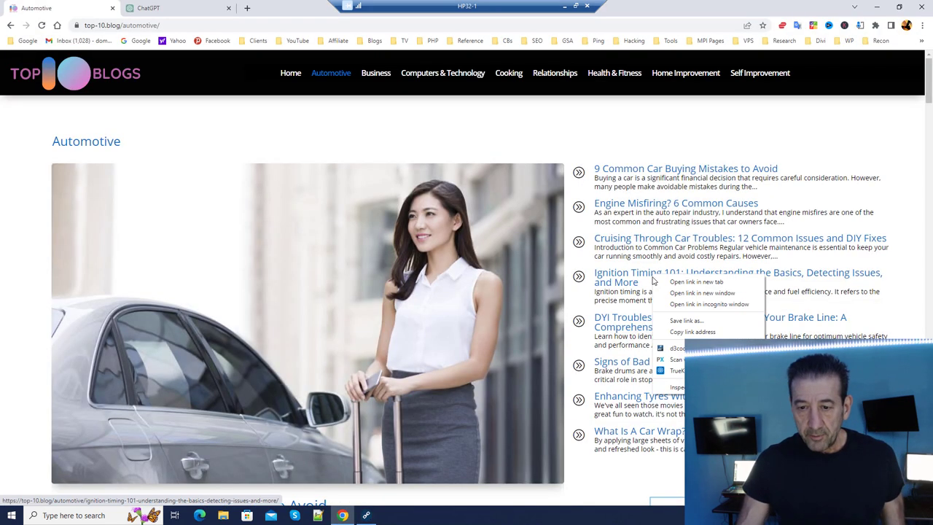
pyautogui.rightClick(630, 323)
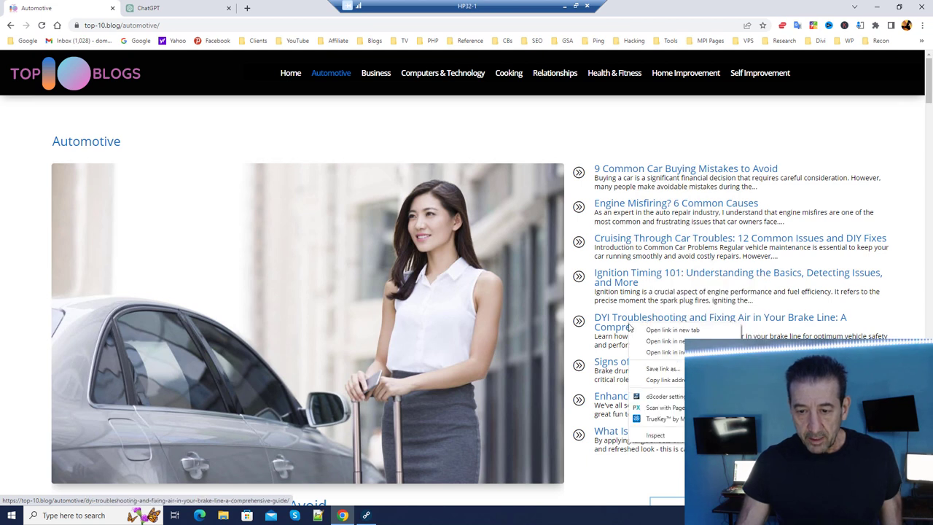
pyautogui.click(656, 381)
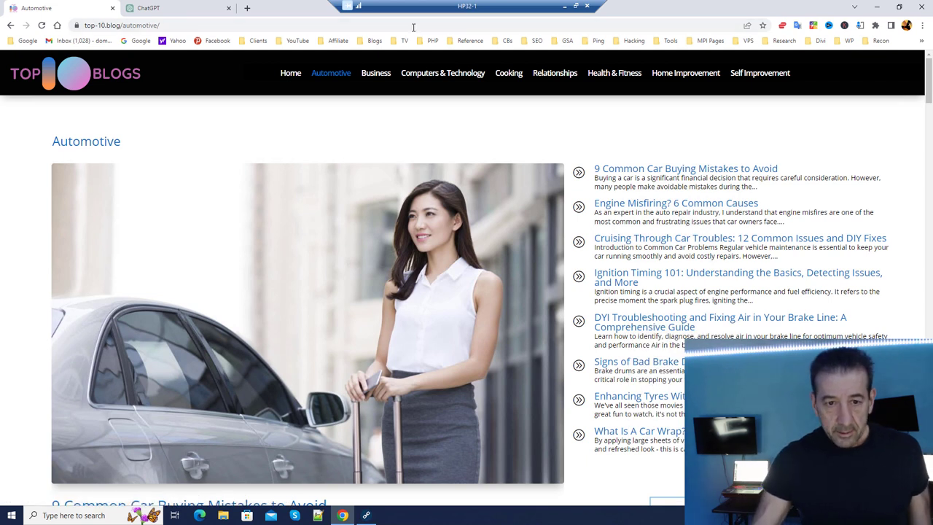
pyautogui.click(874, 7)
pyautogui.rightClick(267, 228)
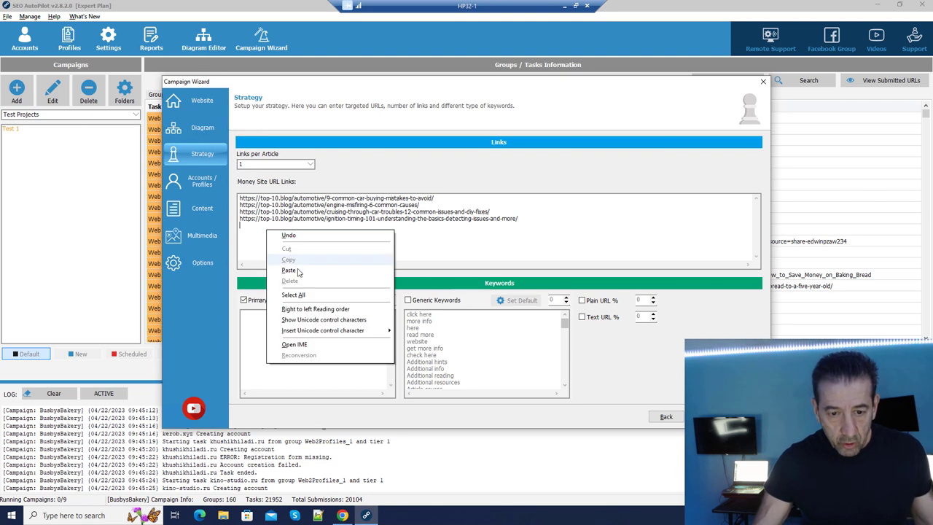
pyautogui.click(299, 268)
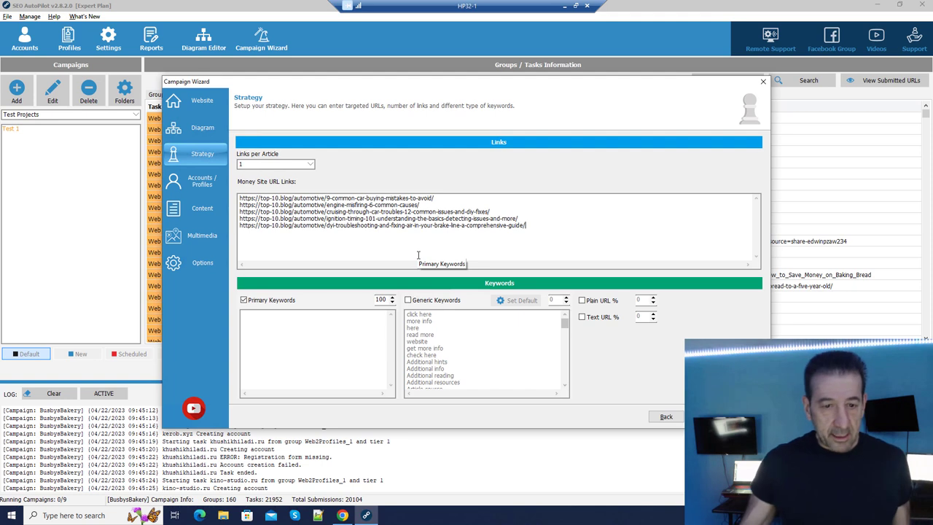
pyautogui.click(301, 165)
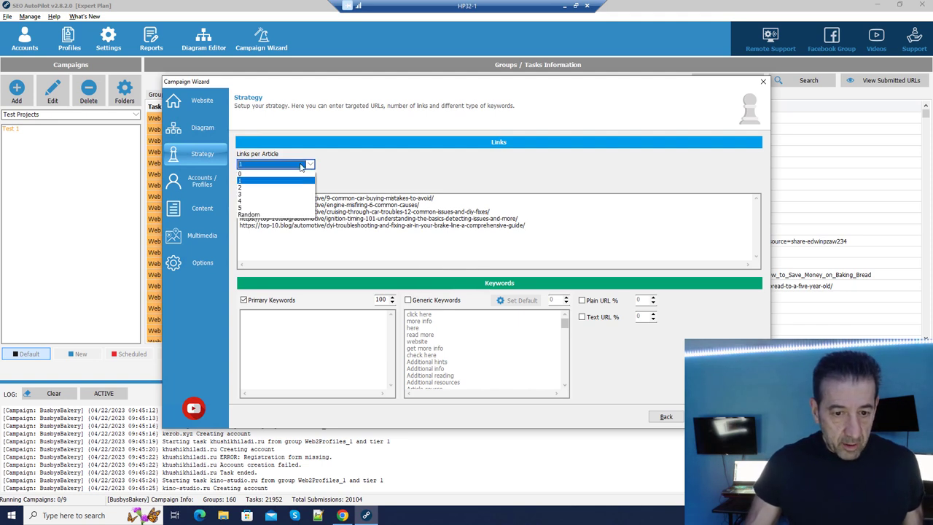
pyautogui.click(277, 188)
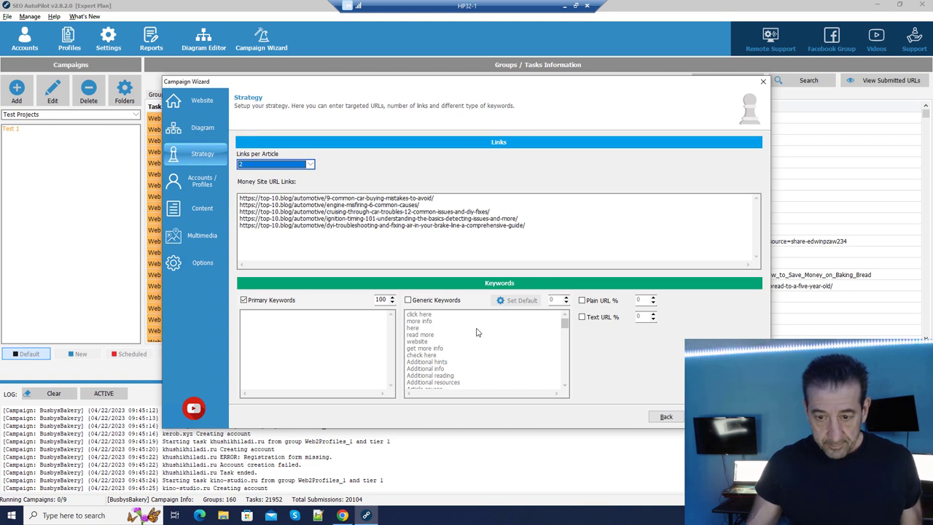
# Open the brake line article on top-10.blog in Chrome and copy "DYI Troubleshooting and Fixing" from its title.
pyautogui.click(343, 516)
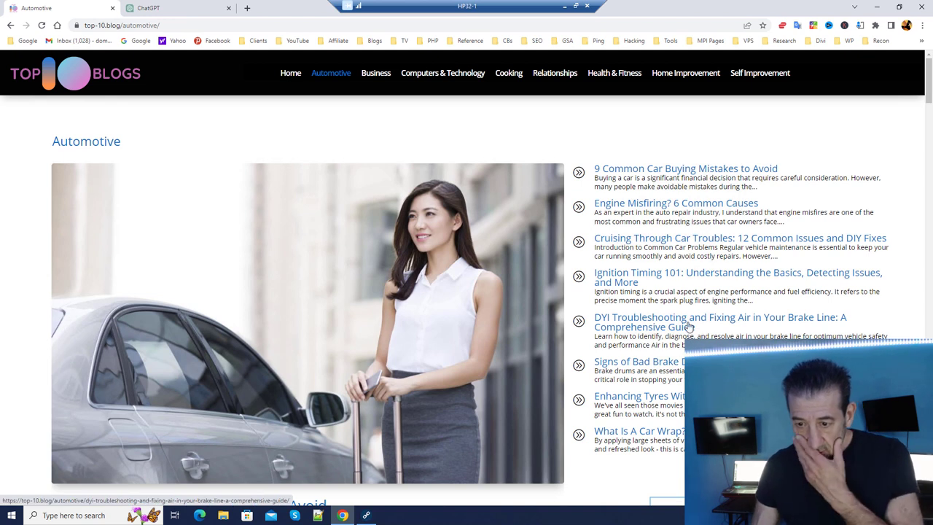
pyautogui.click(649, 327)
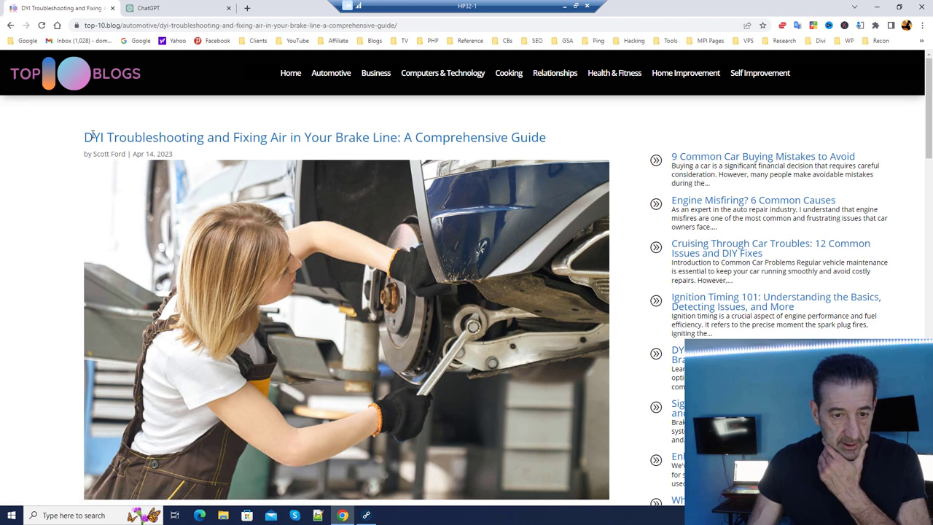
pyautogui.moveTo(75, 138); pyautogui.dragTo(268, 137)
pyautogui.rightClick(244, 132)
pyautogui.click(281, 142)
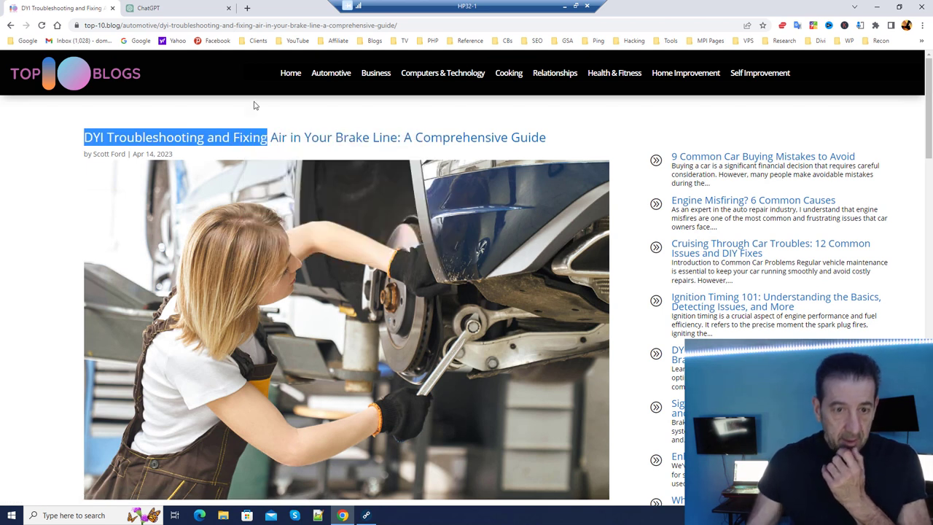
# Switch to ChatGPT, reload the page and search the public AIPRM prompts for "blog".
pyautogui.click(169, 7)
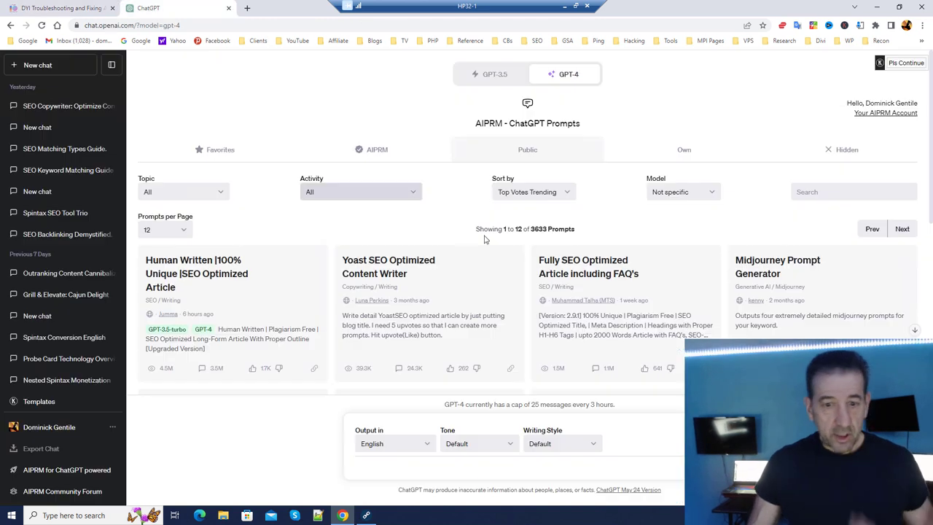
pyautogui.click(41, 26)
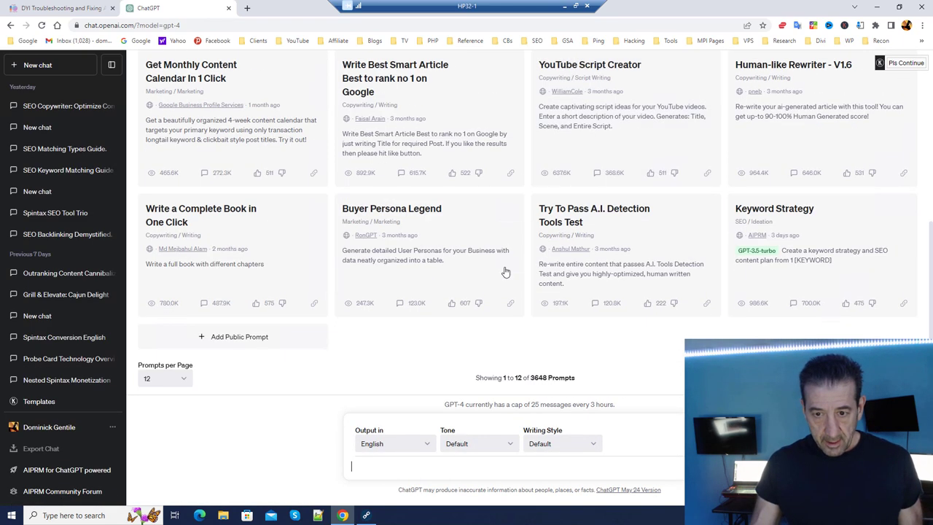
pyautogui.click(824, 190)
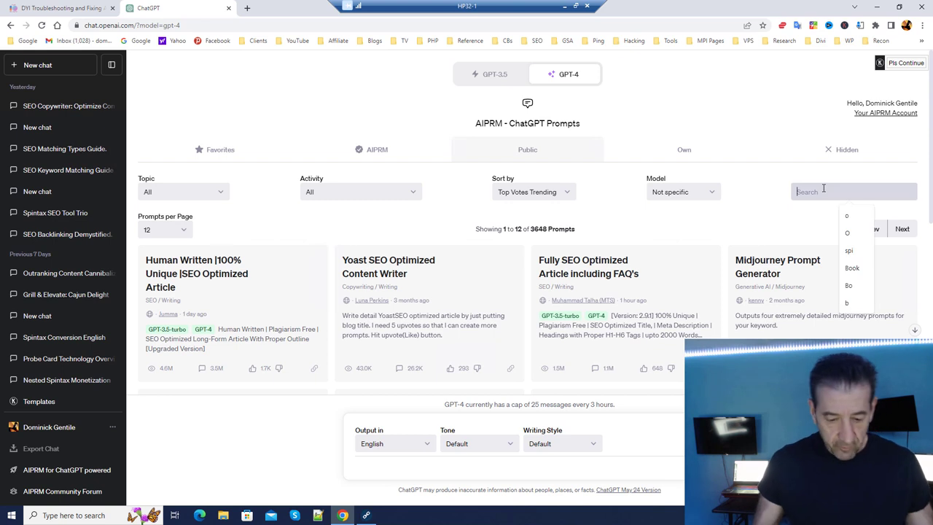
pyautogui.write('blog')
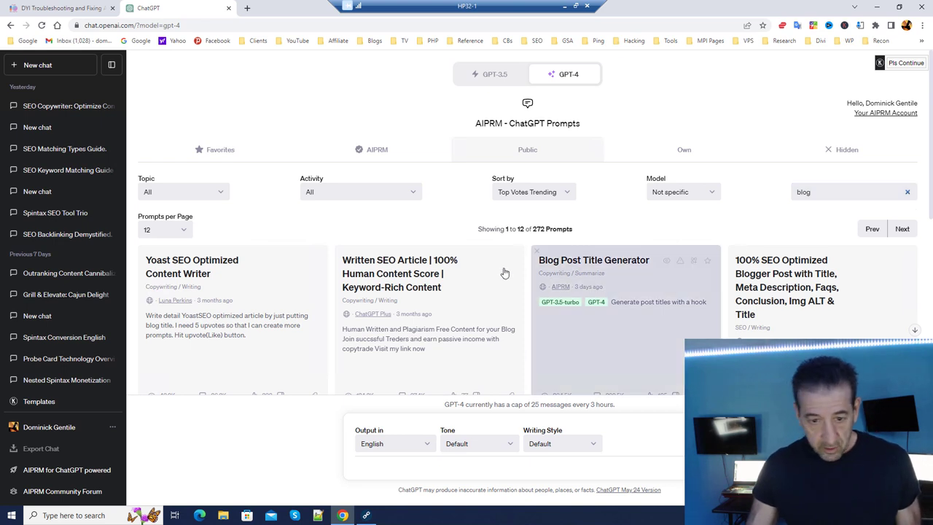
pyautogui.scroll(-1, 510, 255)
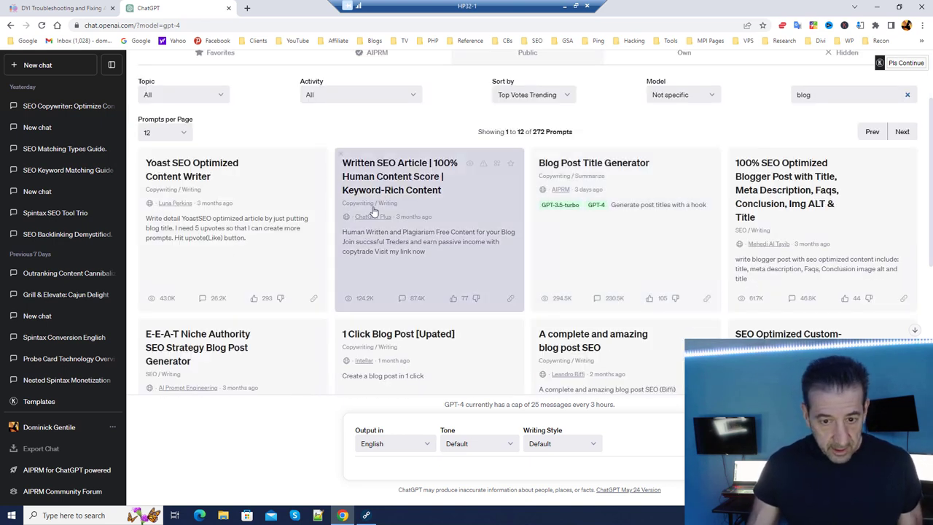
pyautogui.scroll(-1, 291, 223)
pyautogui.scroll(-1, 292, 223)
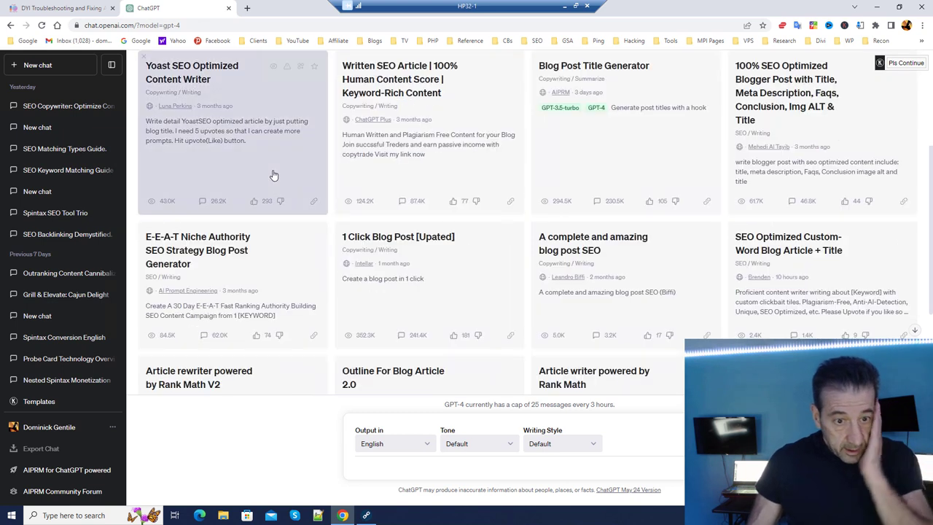
pyautogui.scroll(2, 272, 175)
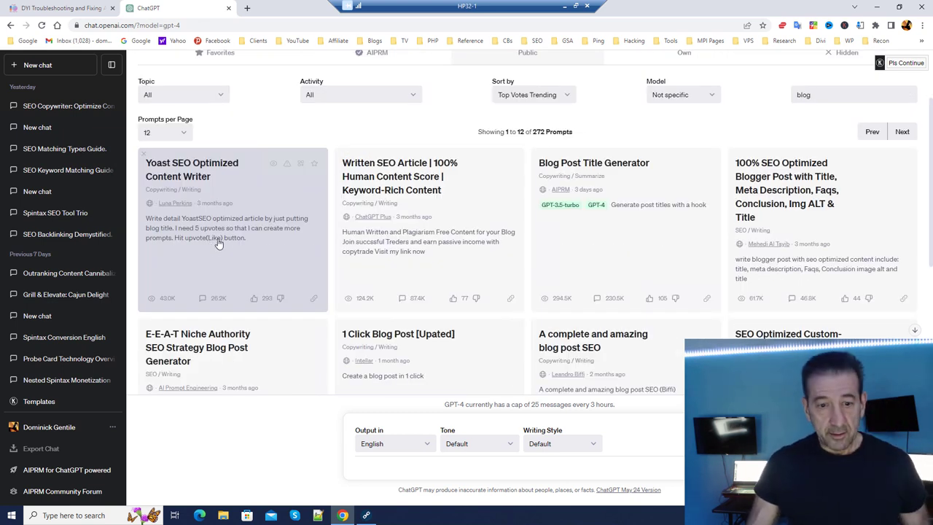
# Generate an article with the Yoast SEO Optimized Content Writer prompt for the keyword "DYI Troubleshooting and Fixing Automotive Issues at home".
pyautogui.click(219, 245)
pyautogui.rightClick(389, 467)
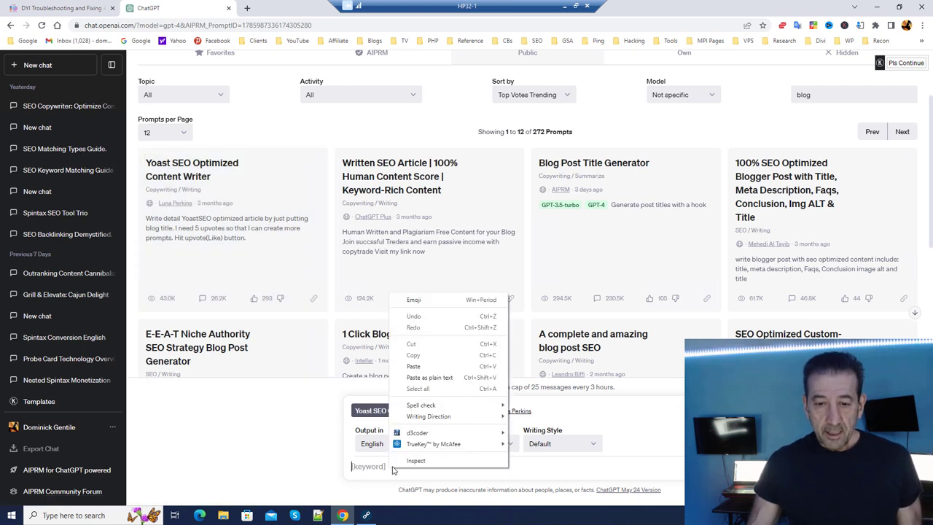
pyautogui.click(413, 367)
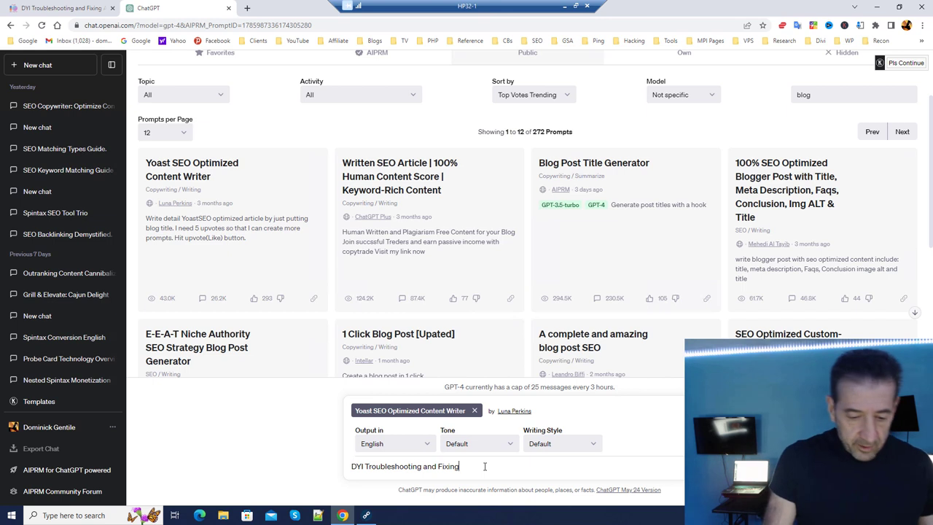
pyautogui.write('Automotive')
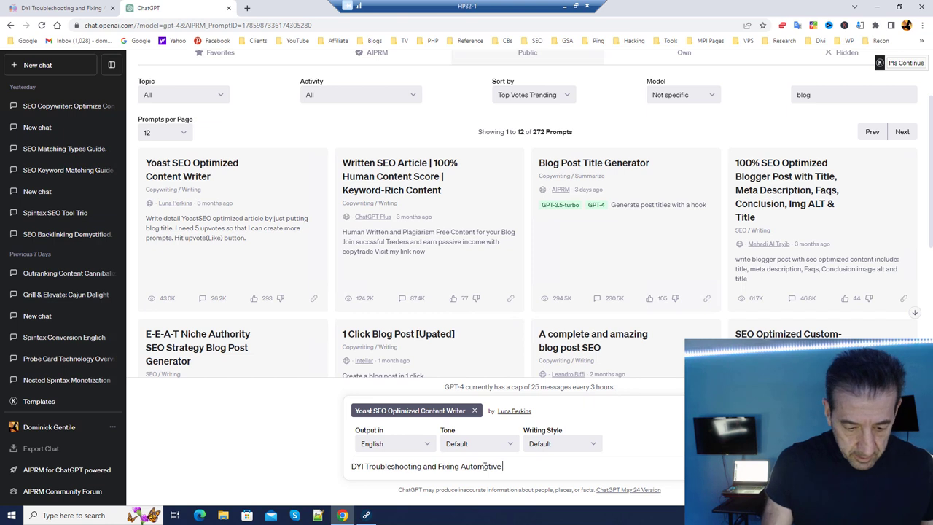
pyautogui.write('Issues at home')
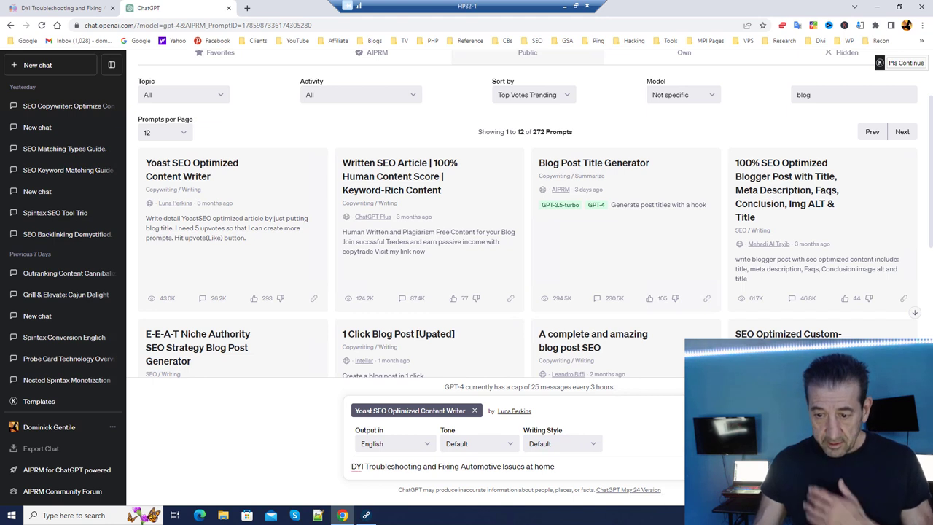
pyautogui.press('Return')
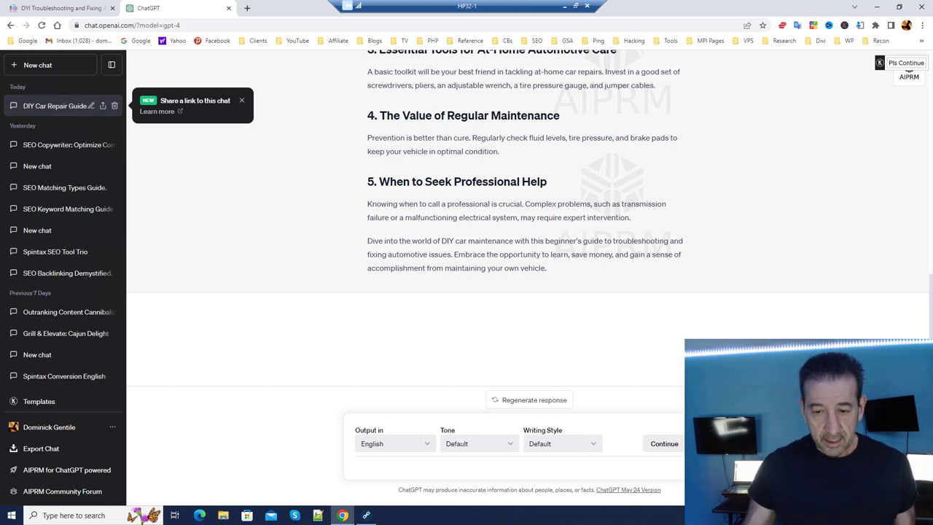
# Copy the full generated article, from its "Master the Art of DIY Automotive Repairs and Troubleshooting at Home" title through the closing paragraph.
pyautogui.scroll(10, 580, 333)
pyautogui.scroll(3, 381, 178)
pyautogui.scroll(-1, 380, 176)
pyautogui.scroll(1, 378, 172)
pyautogui.moveTo(370, 190); pyautogui.dragTo(603, 357)
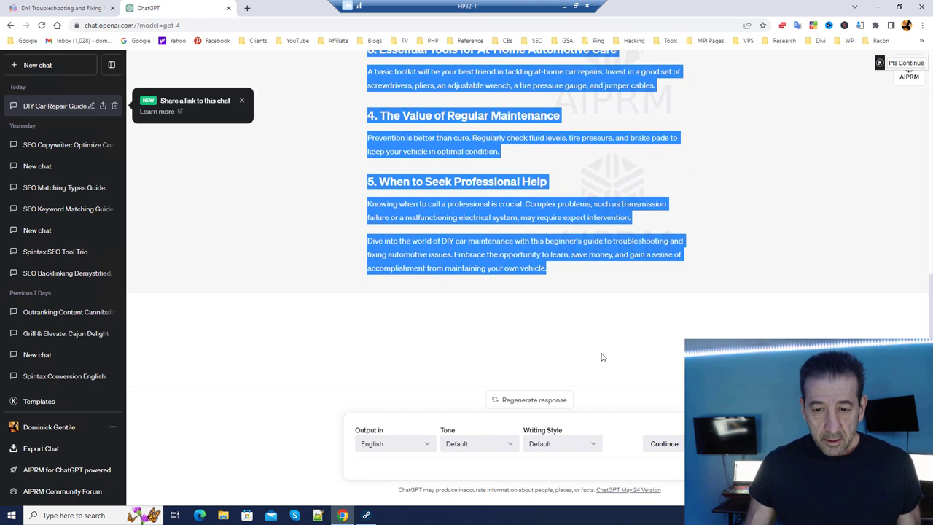
pyautogui.rightClick(485, 248)
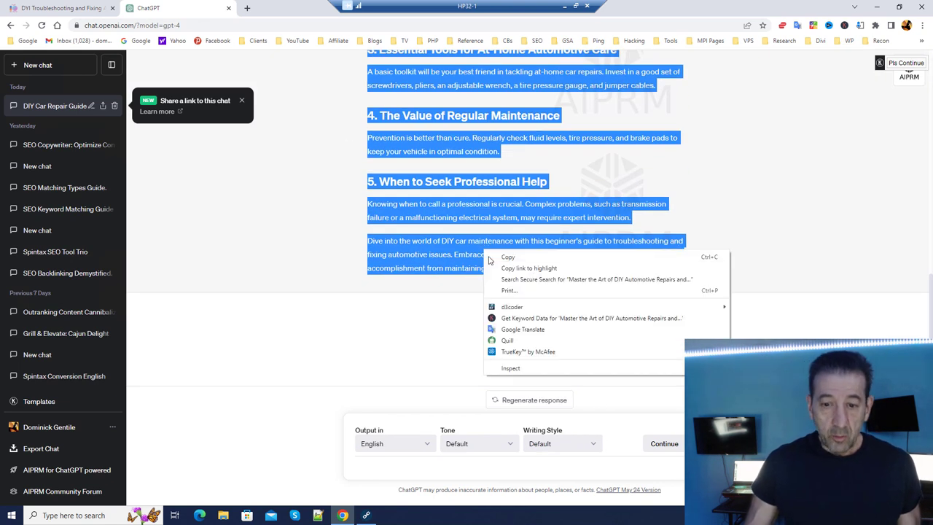
pyautogui.click(529, 257)
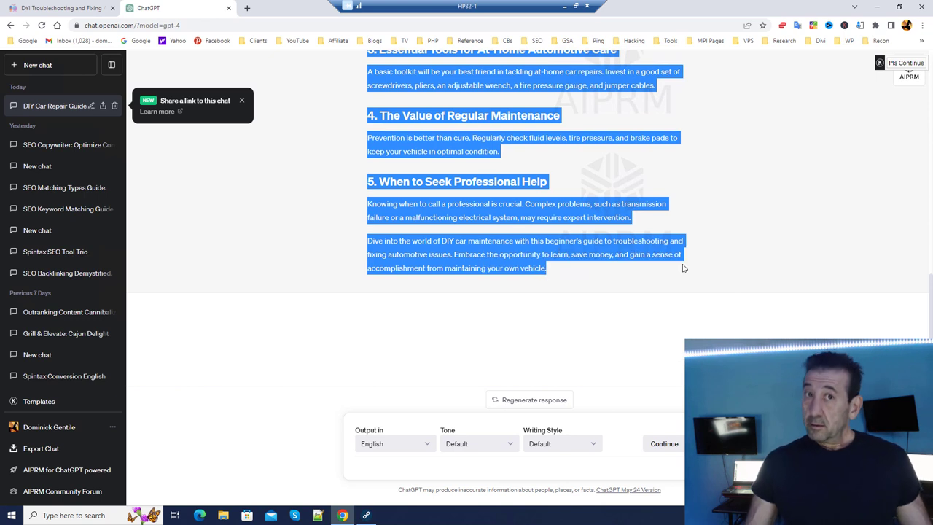
# Review the generated article's sections and compare its topic with the related automotive posts listed on the top-10.blog brake line page.
pyautogui.click(632, 192)
pyautogui.scroll(10, 583, 183)
pyautogui.scroll(3, 545, 169)
pyautogui.scroll(-5, 492, 187)
pyautogui.scroll(-4, 460, 203)
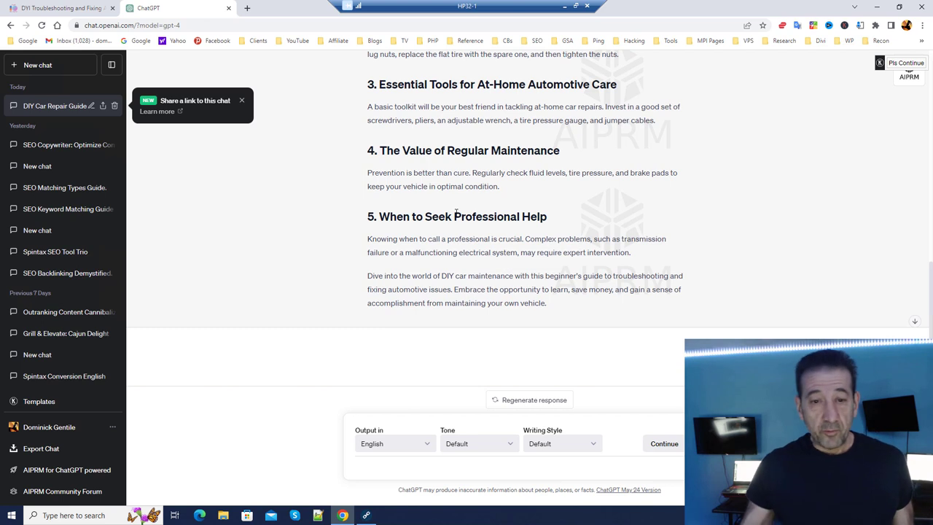
pyautogui.scroll(4, 456, 213)
pyautogui.click(58, 9)
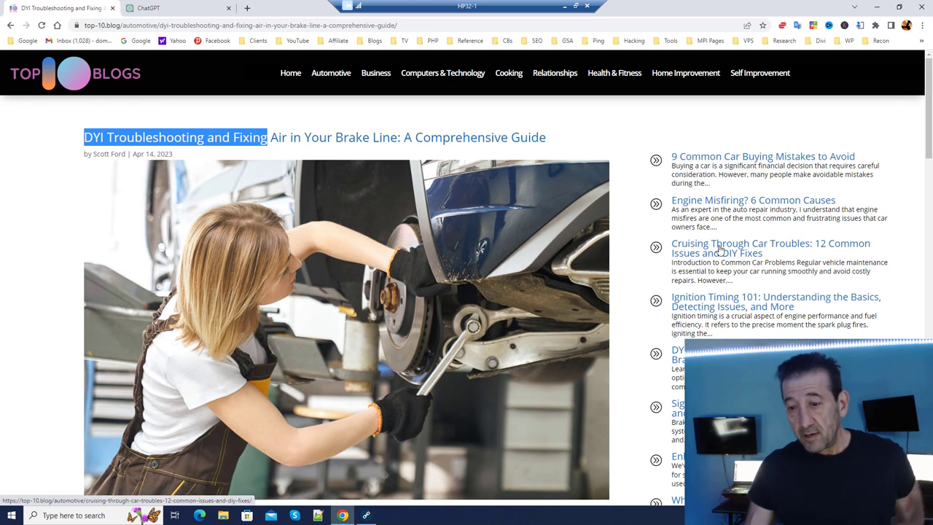
pyautogui.scroll(-1, 729, 320)
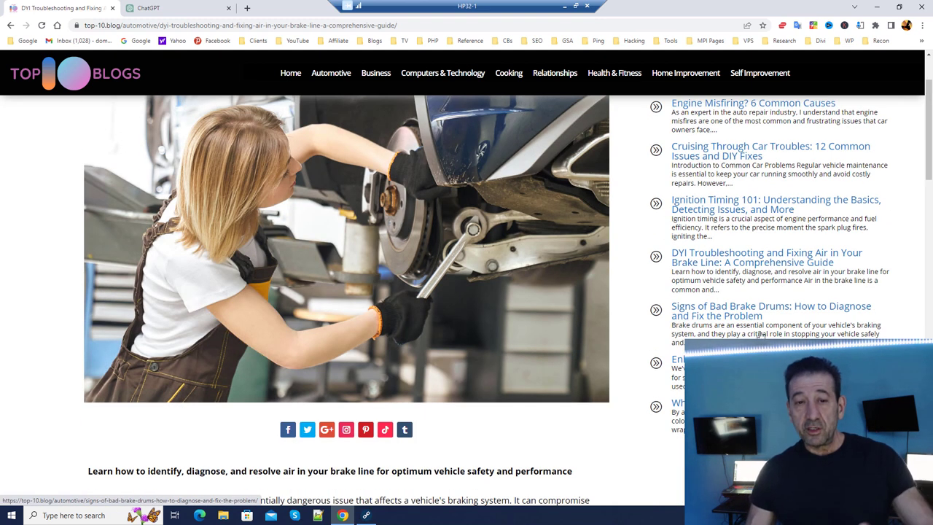
pyautogui.scroll(1, 761, 334)
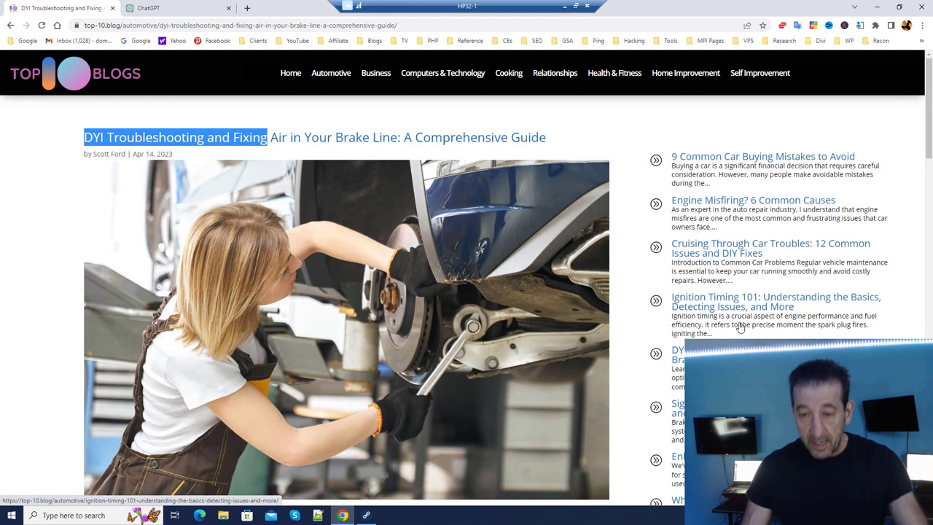
pyautogui.click(168, 10)
pyautogui.scroll(10, 408, 291)
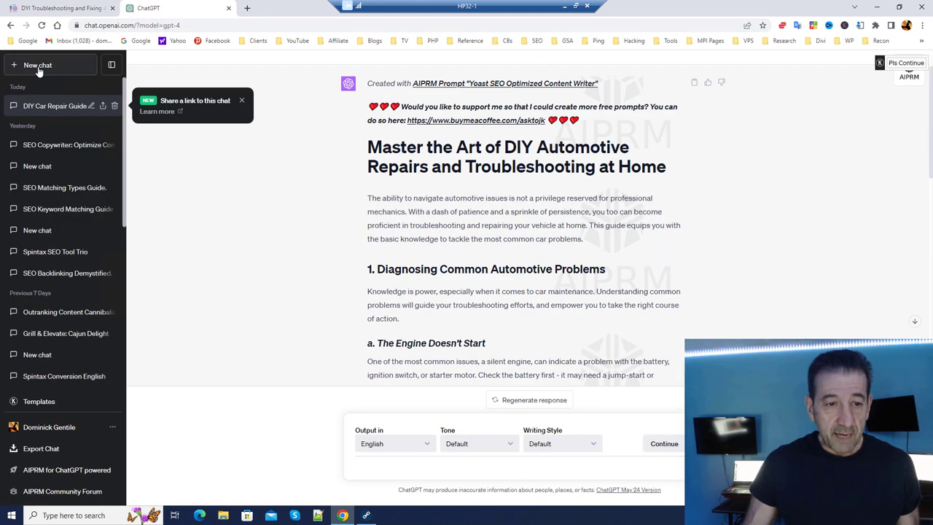
# Start a new ChatGPT chat, and paste the copied article into a new Notepad++ document, declining the program update.
pyautogui.click(38, 68)
pyautogui.click(317, 517)
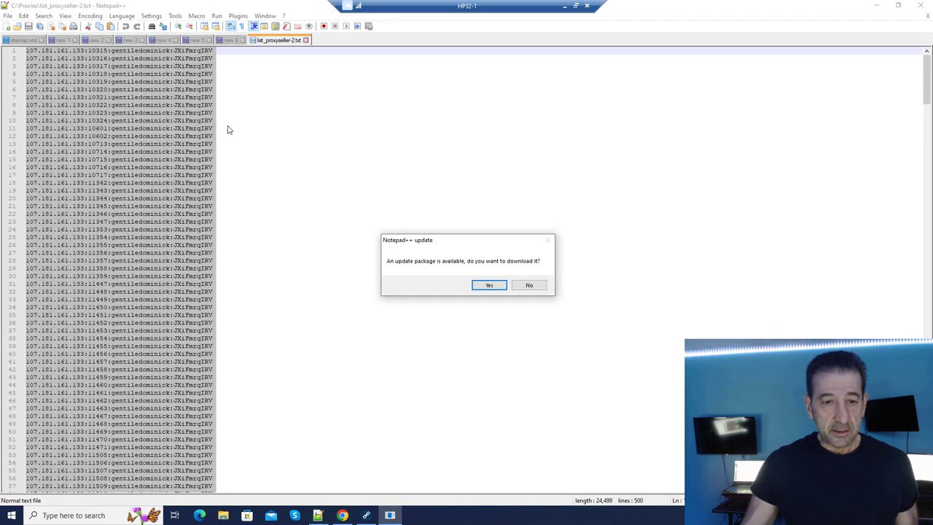
pyautogui.click(536, 285)
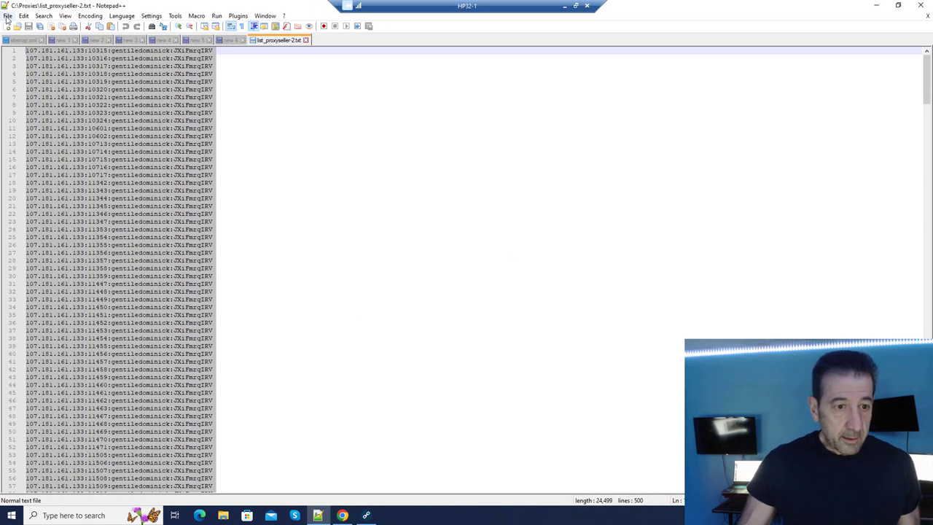
pyautogui.click(8, 25)
pyautogui.rightClick(210, 108)
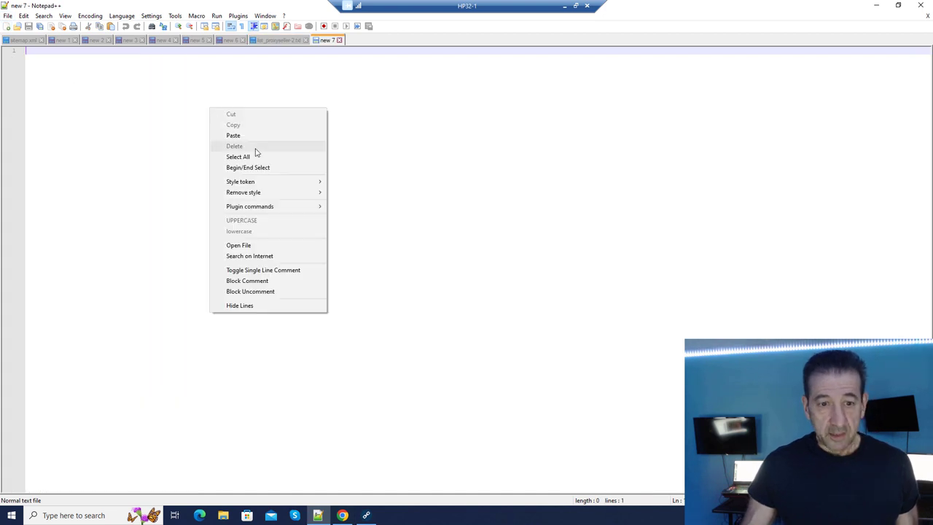
pyautogui.click(254, 136)
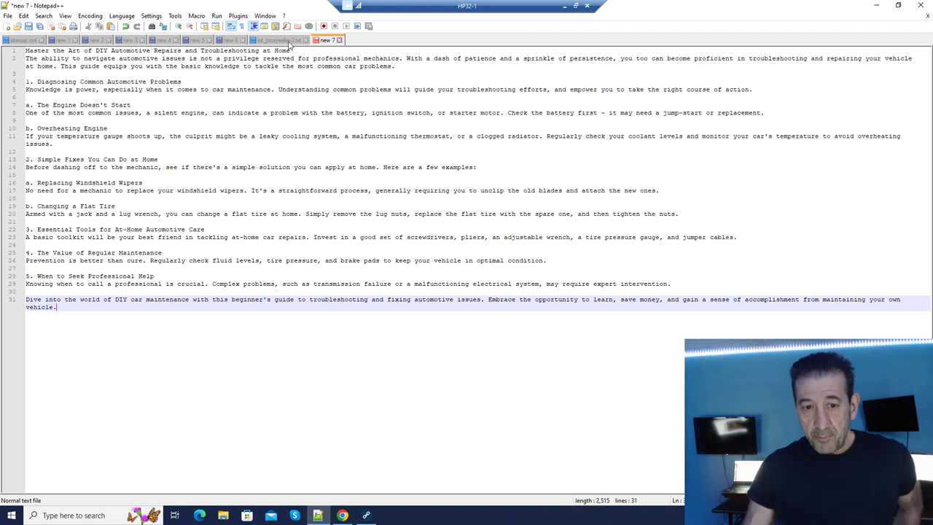
pyautogui.click(920, 5)
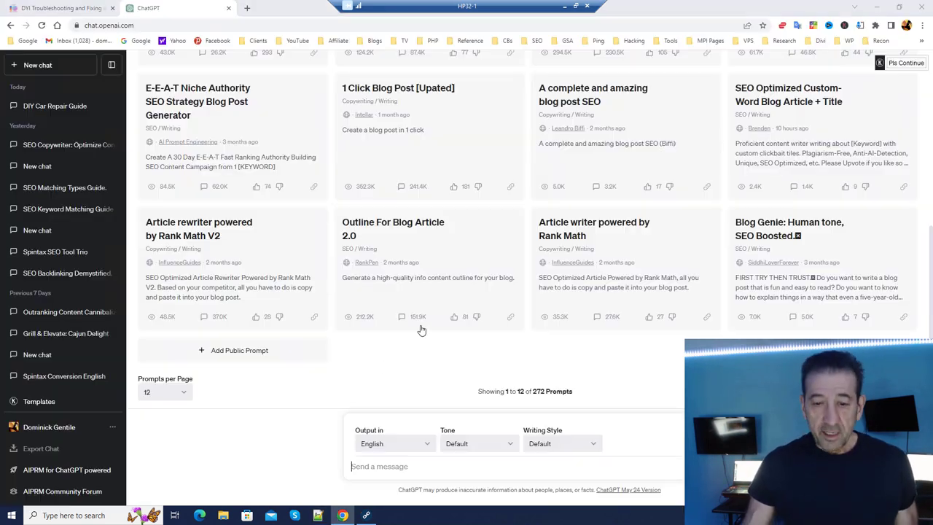
# Copy the entire plain-text article from the new Notepad++ document and return to ChatGPT.
pyautogui.click(319, 515)
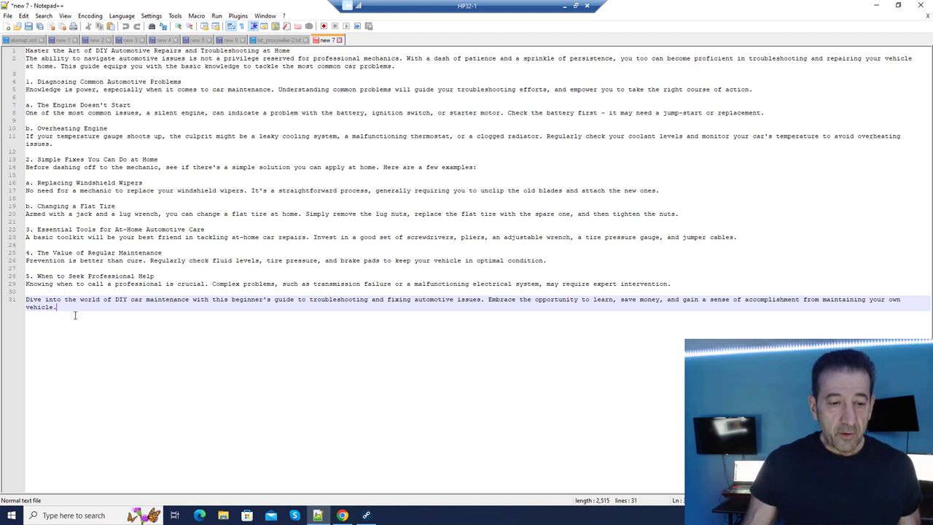
pyautogui.moveTo(75, 309); pyautogui.dragTo(11, 22)
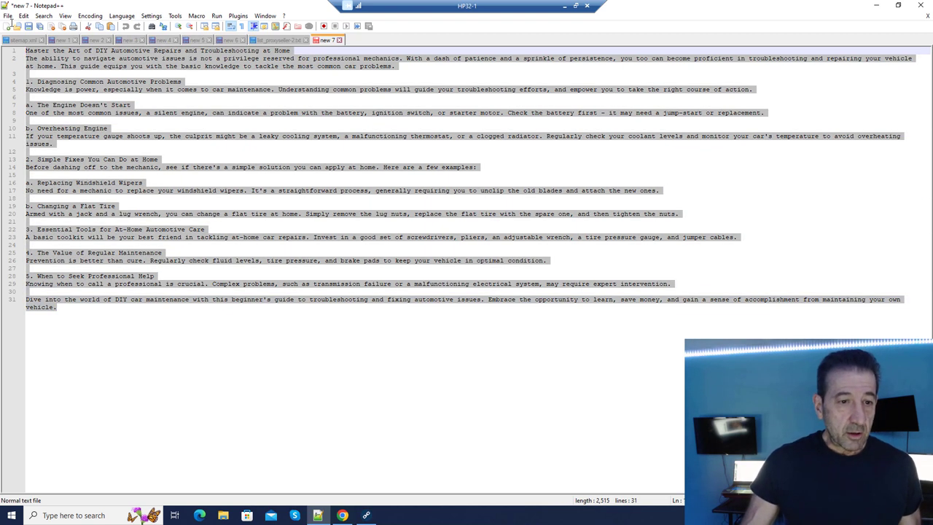
pyautogui.rightClick(119, 70)
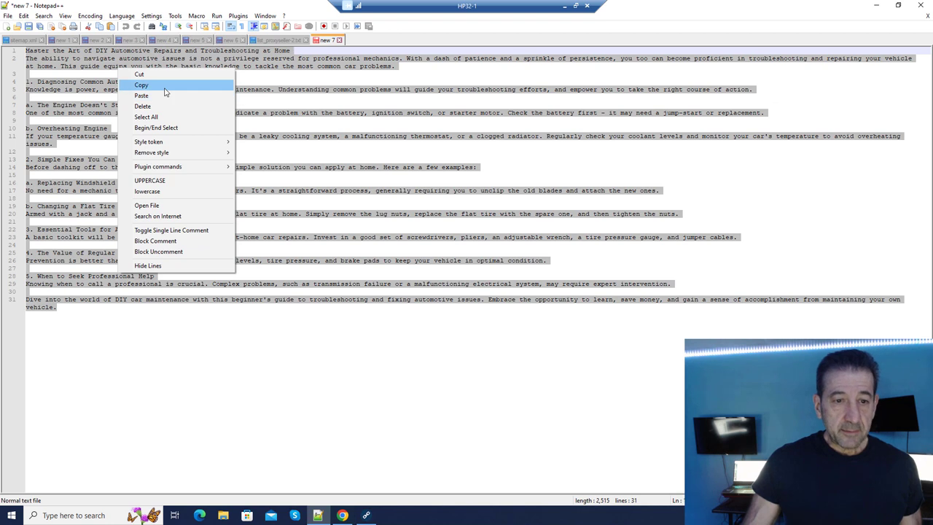
pyautogui.click(167, 84)
pyautogui.click(876, 6)
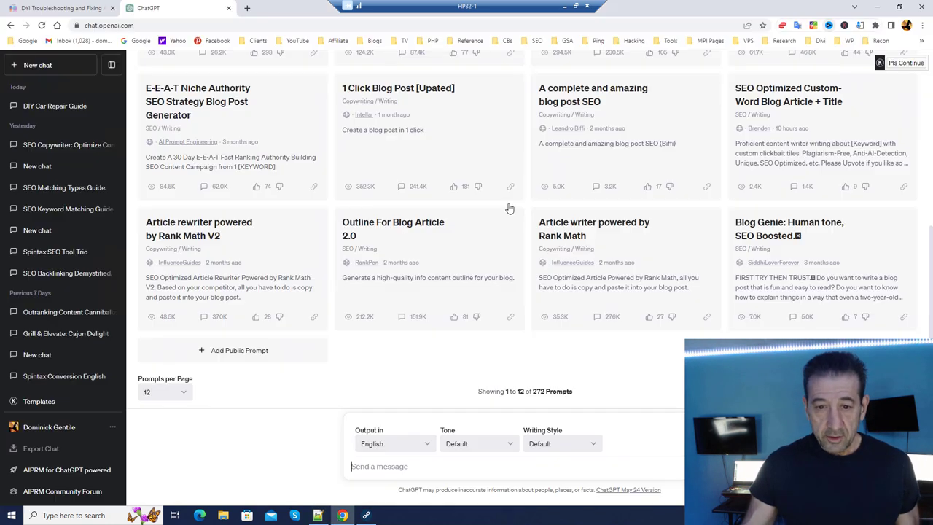
# Search the public AIPRM prompts for "spintax" in place of "blog".
pyautogui.scroll(10, 484, 242)
pyautogui.moveTo(815, 192); pyautogui.dragTo(699, 198)
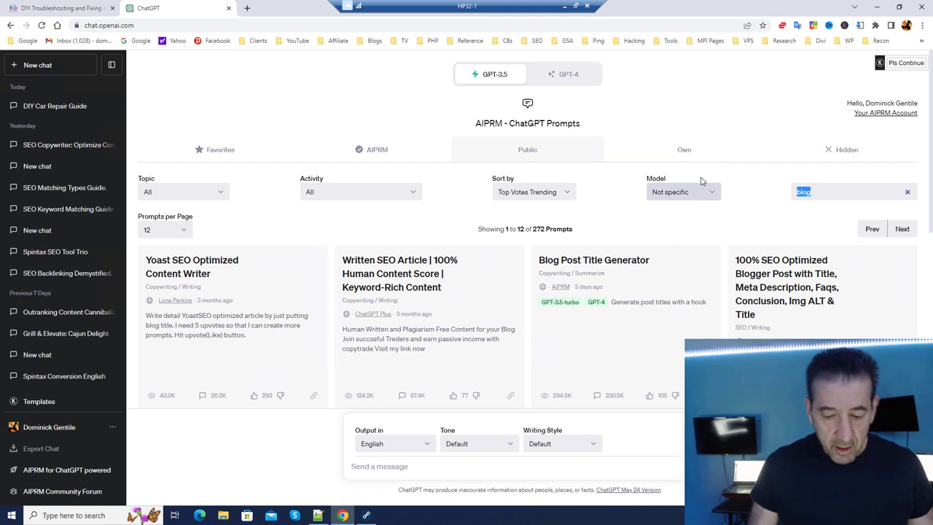
pyautogui.write('spinta')
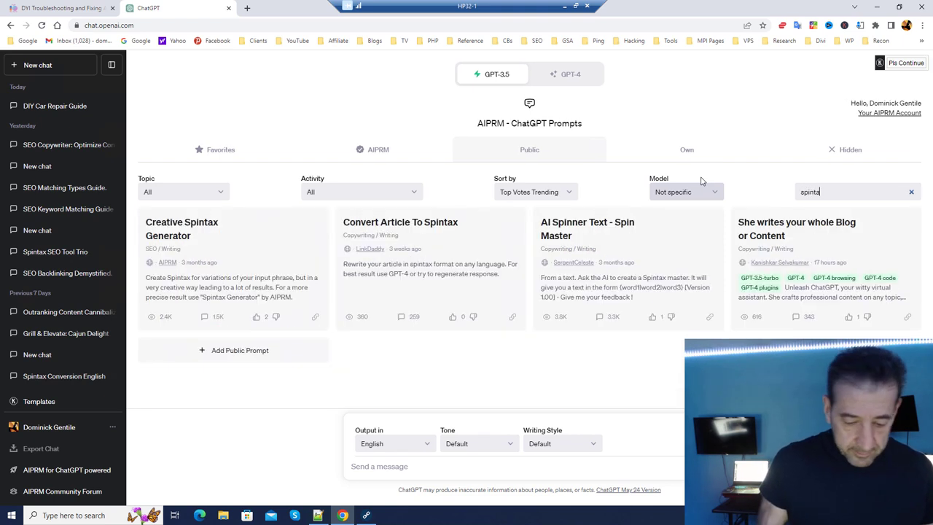
pyautogui.write('x')
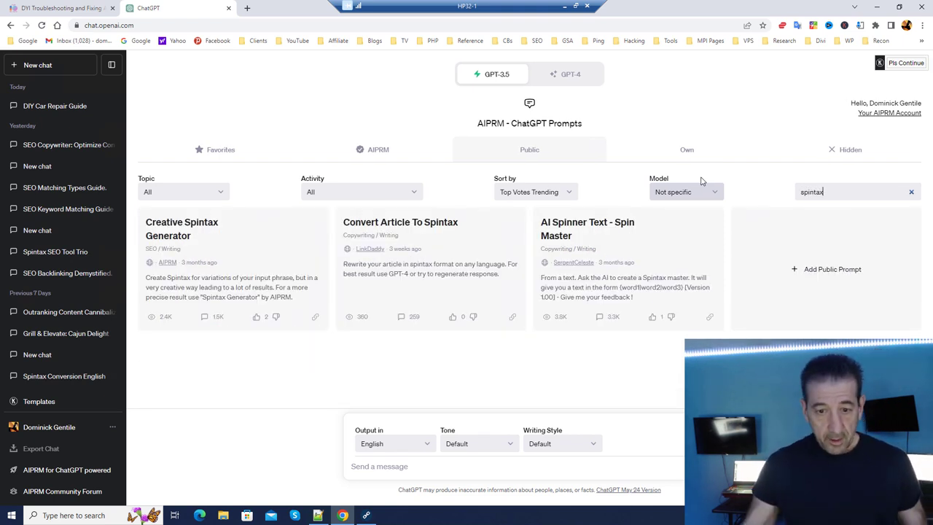
# Convert the pasted article with the Convert Article To Spintax prompt by LinkDaddy, continuing the generation until the whole article is covered.
pyautogui.rightClick(381, 468)
pyautogui.click(422, 369)
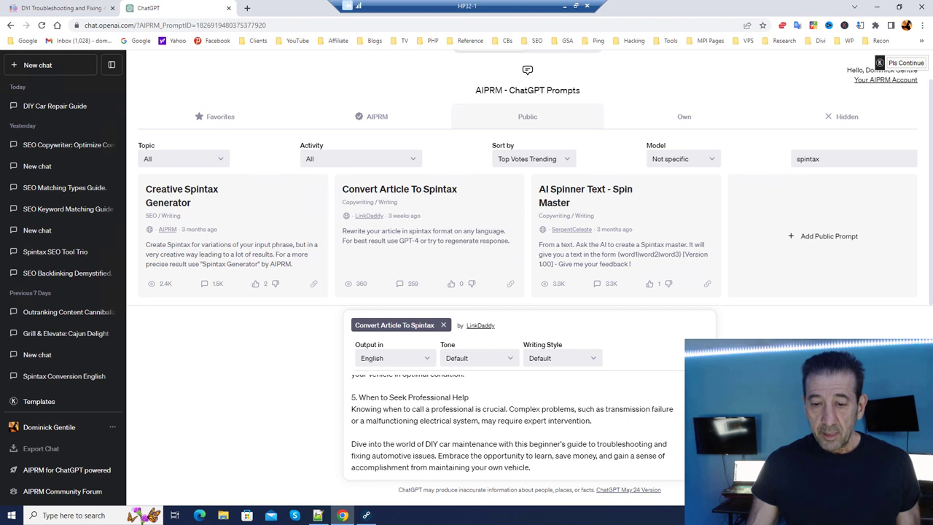
pyautogui.click(675, 482)
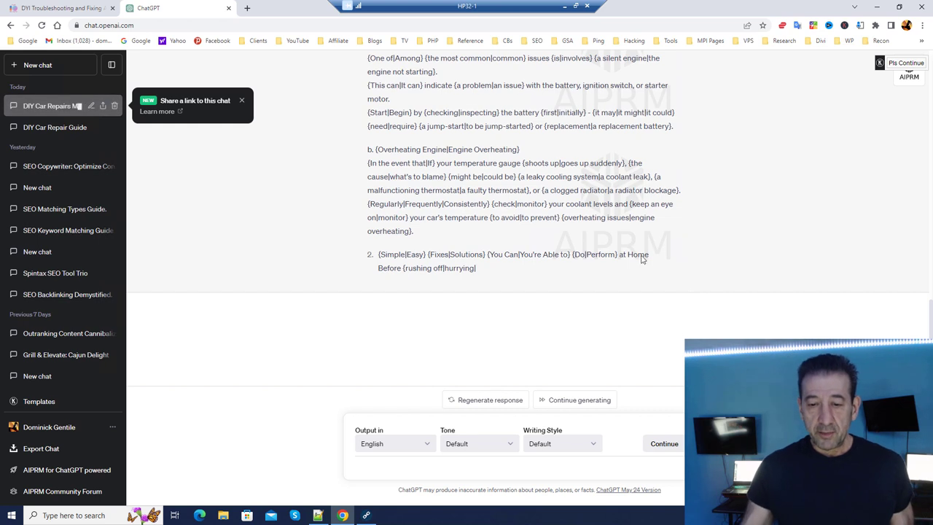
pyautogui.click(575, 400)
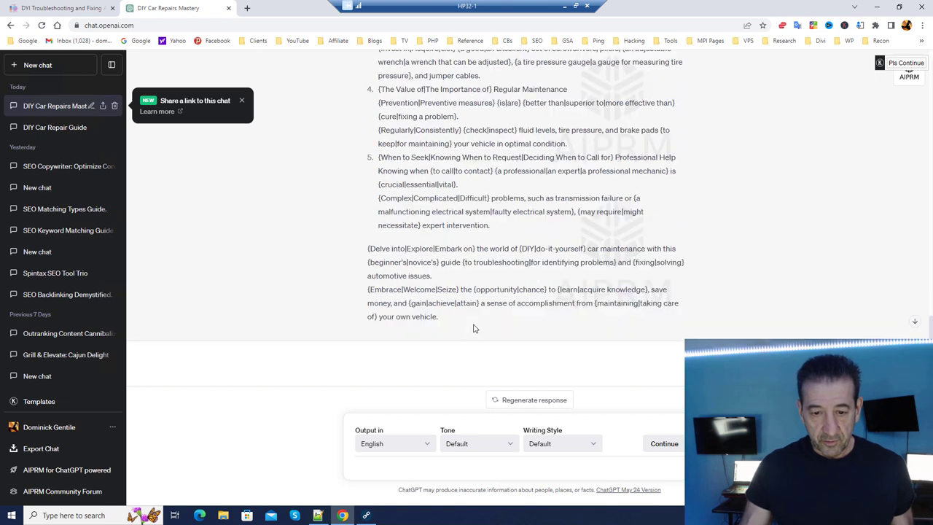
# Copy the complete spintax version of the article from the ChatGPT response, leaving out the prompt credit line.
pyautogui.scroll(15, 448, 269)
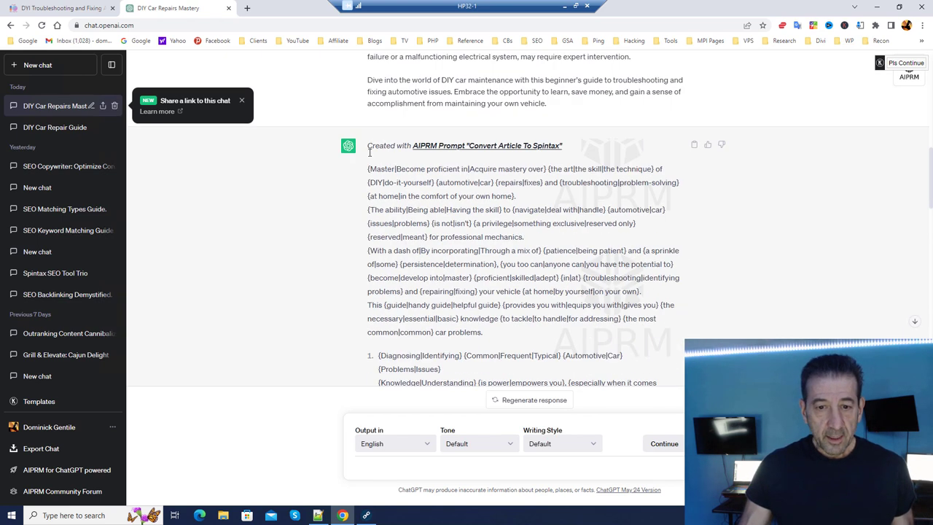
pyautogui.moveTo(367, 169); pyautogui.dragTo(548, 328)
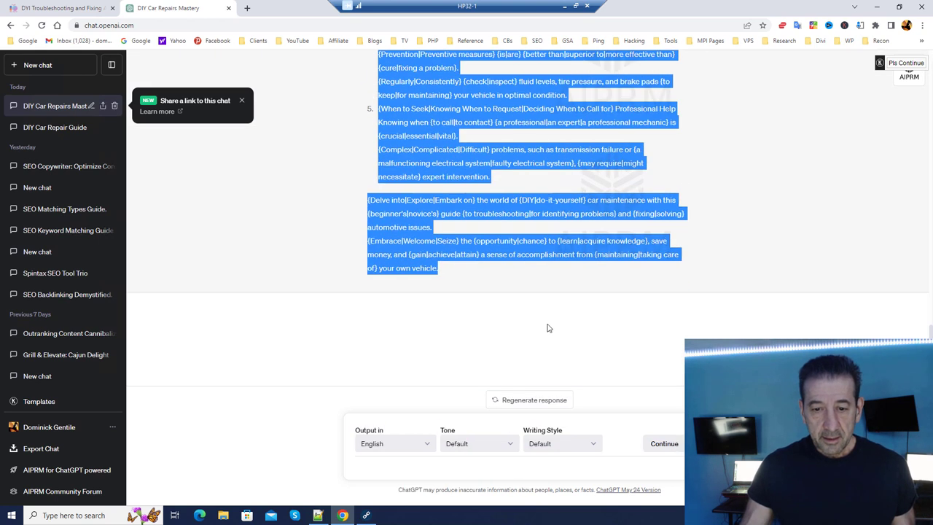
pyautogui.rightClick(461, 122)
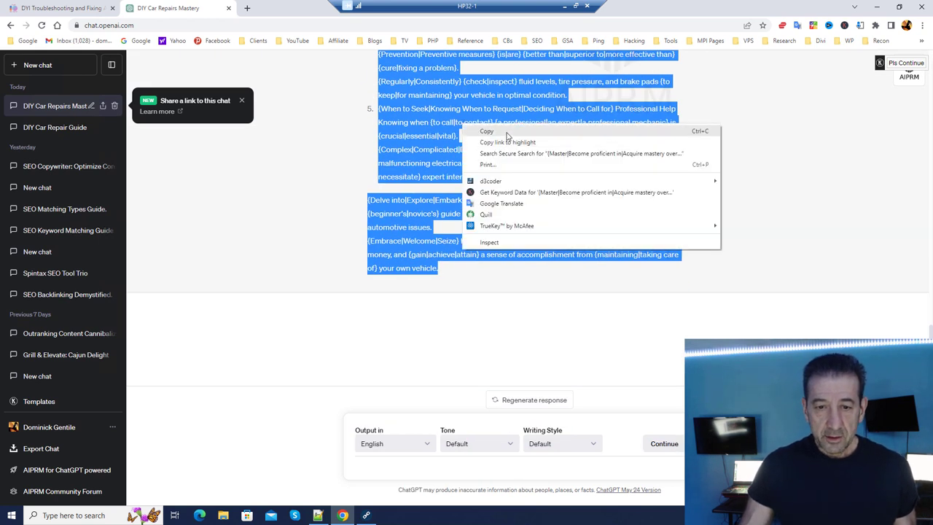
pyautogui.click(508, 131)
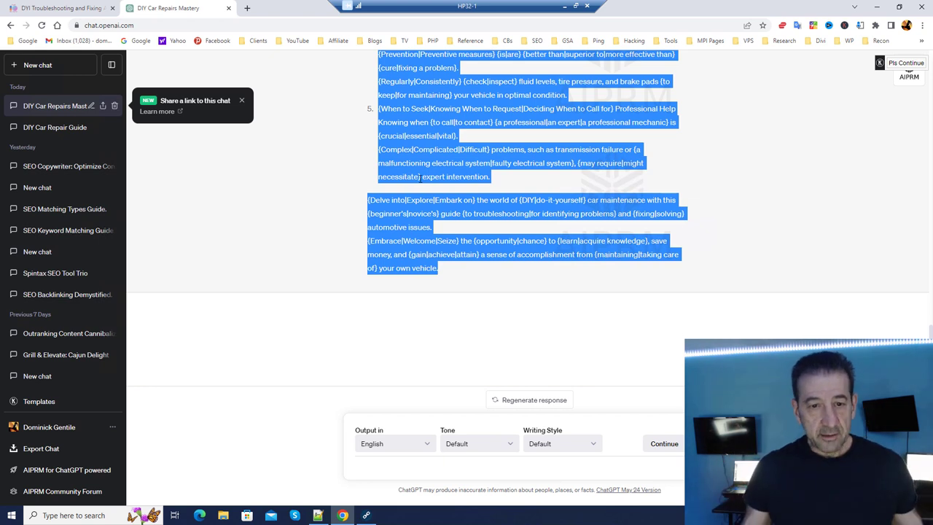
pyautogui.click(742, 177)
# Look back over the spintax output and paste the copied version into another new Notepad++ document.
pyautogui.scroll(15, 324, 189)
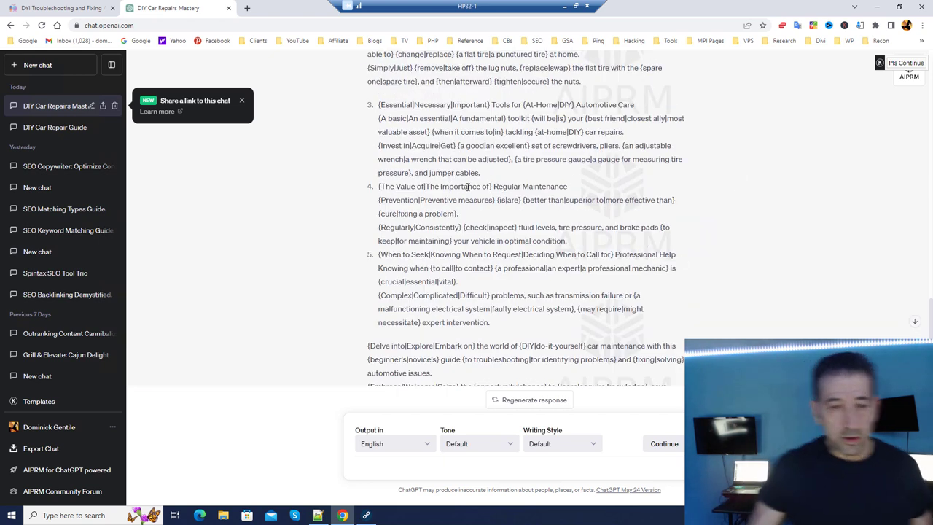
pyautogui.scroll(10, 404, 207)
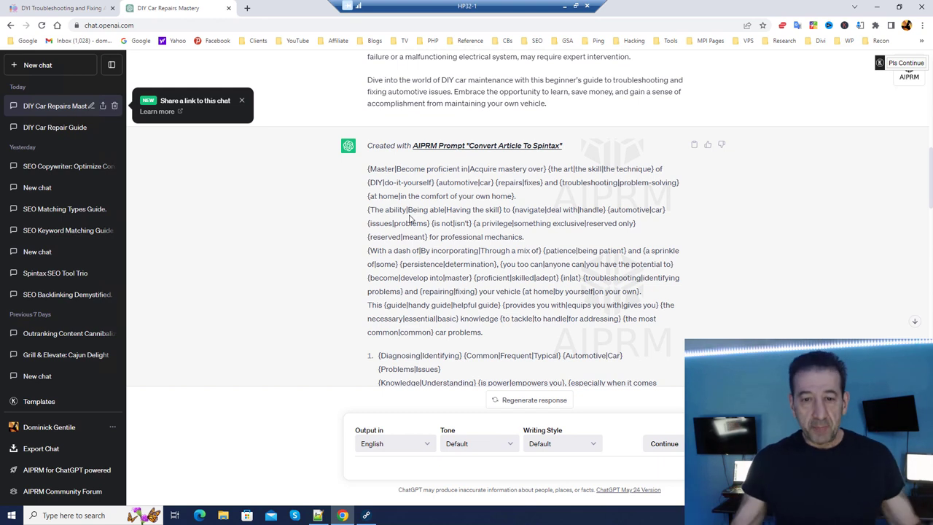
pyautogui.scroll(3, 306, 237)
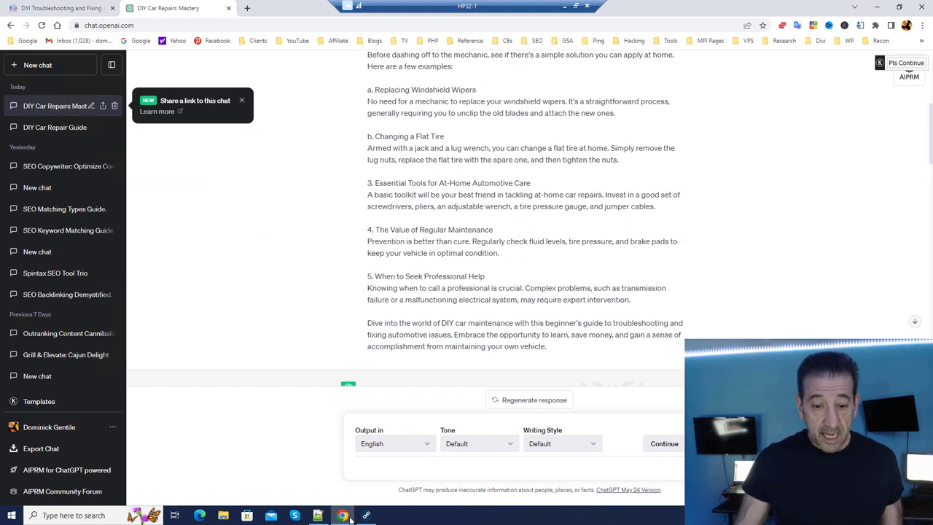
pyautogui.click(318, 516)
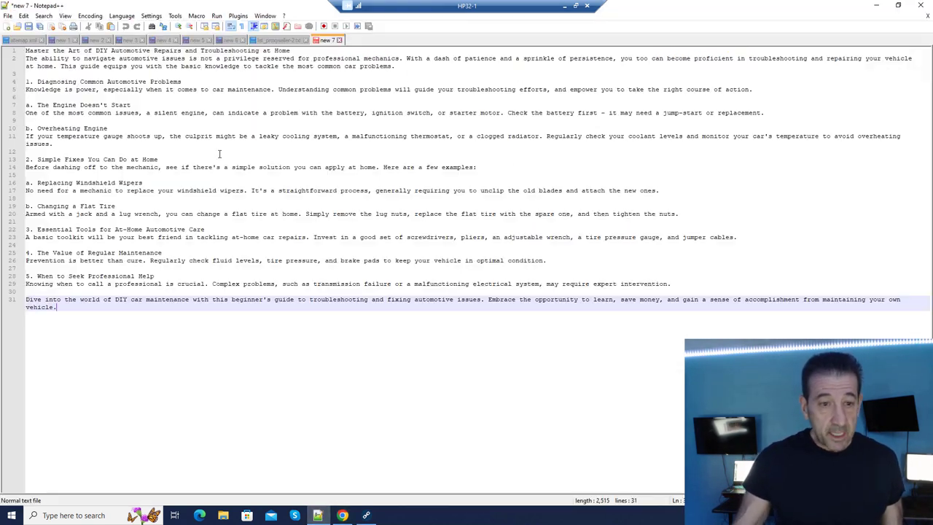
pyautogui.click(6, 27)
pyautogui.rightClick(146, 82)
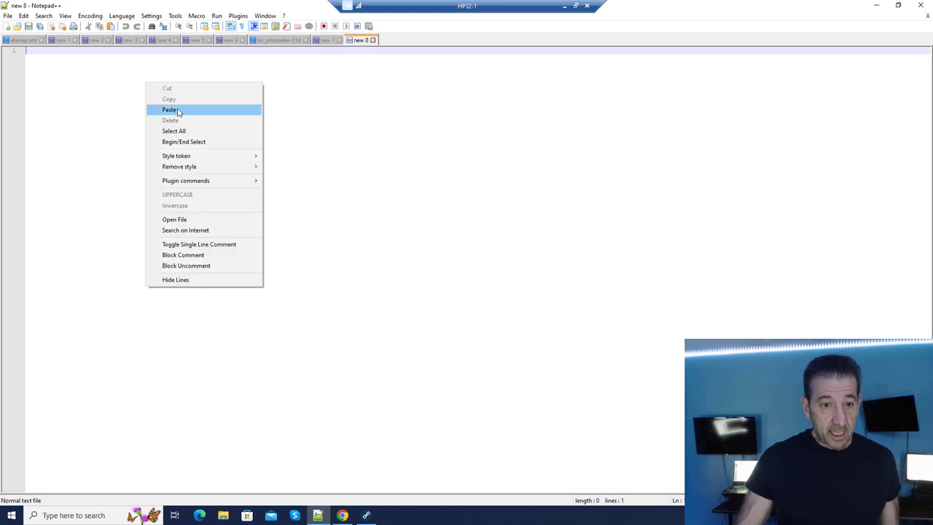
pyautogui.click(167, 109)
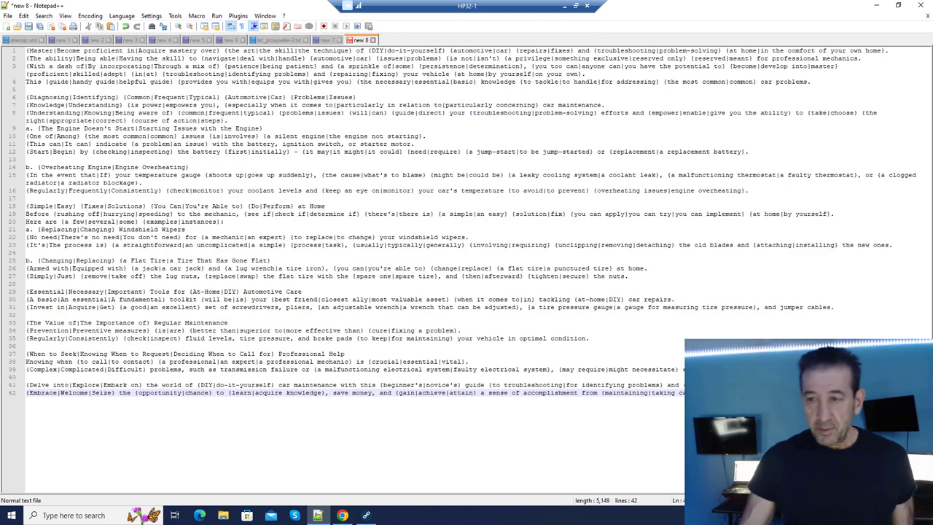
# Return to the ChatGPT conversation and send the request "i need alist SEO keywords related to this articles".
pyautogui.click(877, 6)
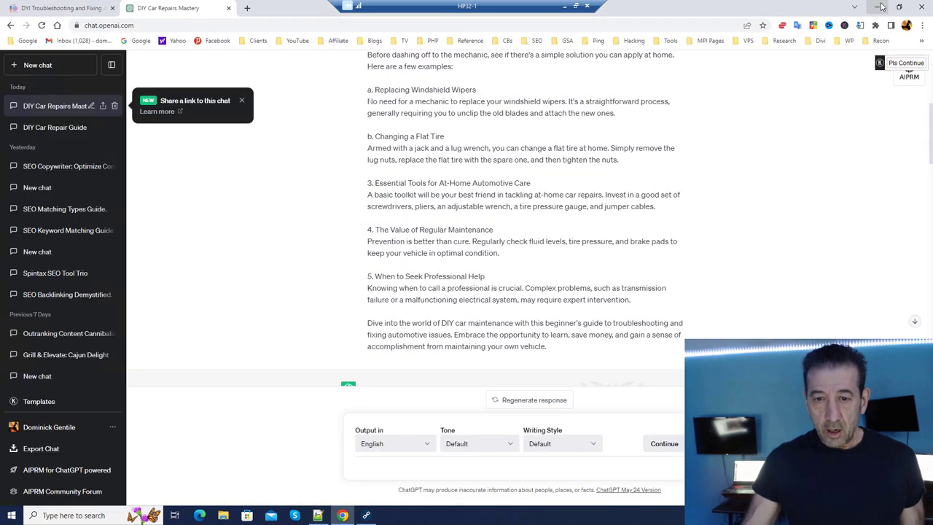
pyautogui.click(430, 469)
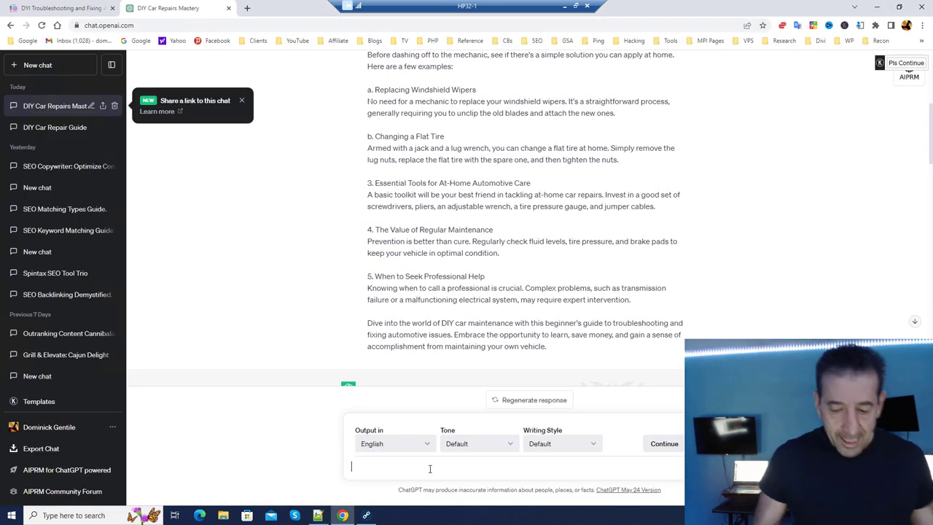
pyautogui.write('i need')
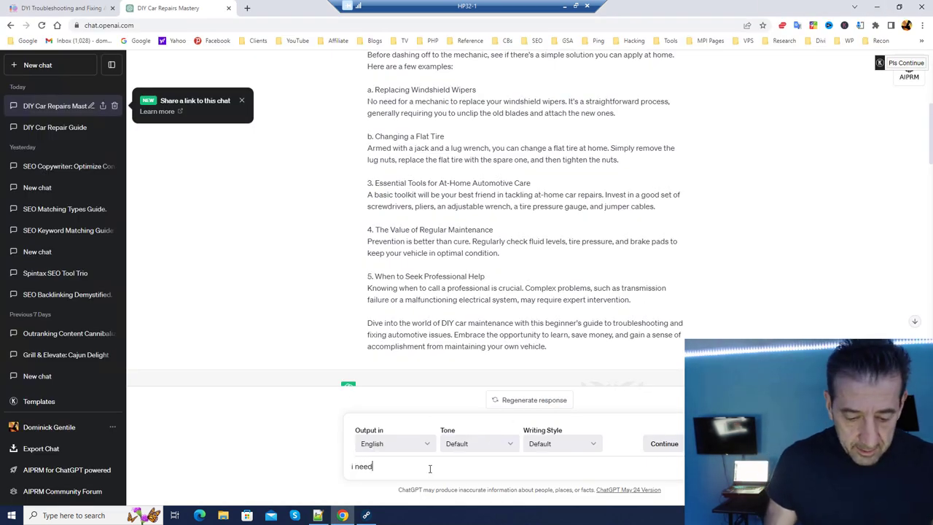
pyautogui.write(' alist SEO ke')
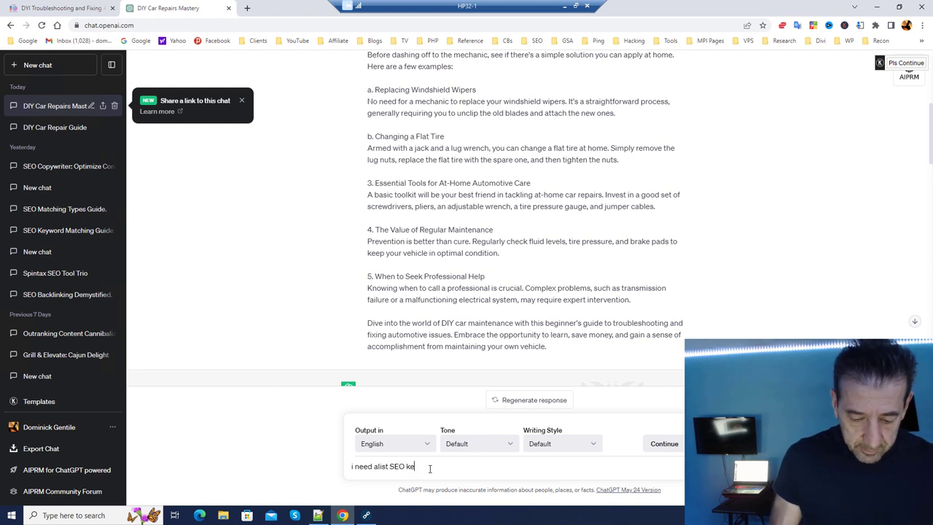
pyautogui.write('yword')
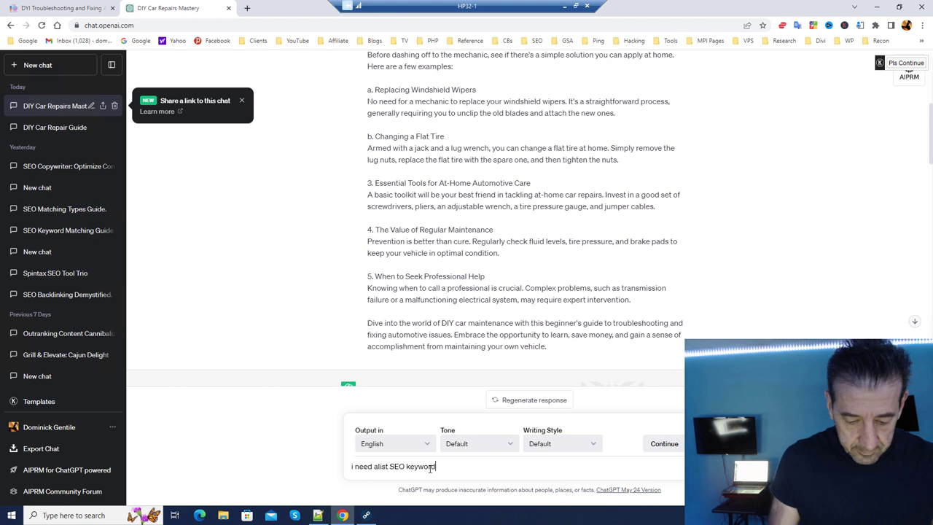
pyautogui.write('s relateds')
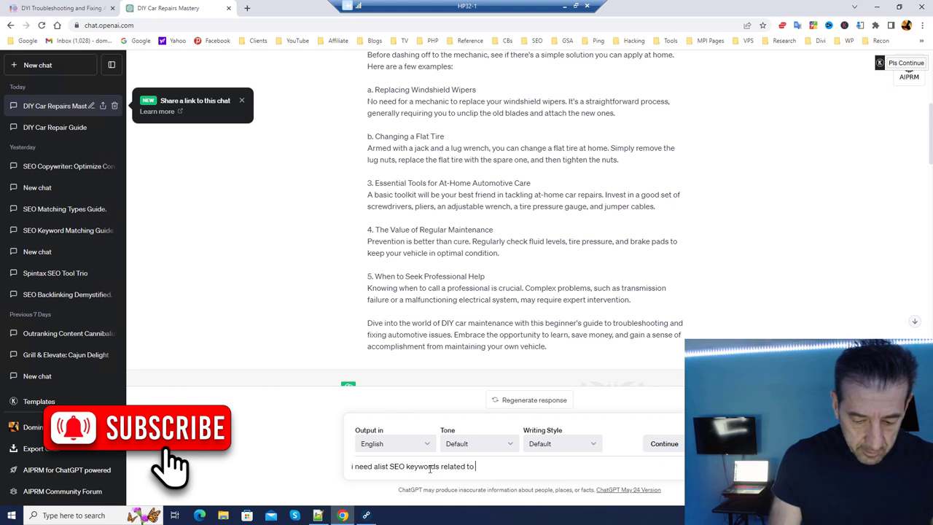
pyautogui.write('to this articles')
pyautogui.press('Return')
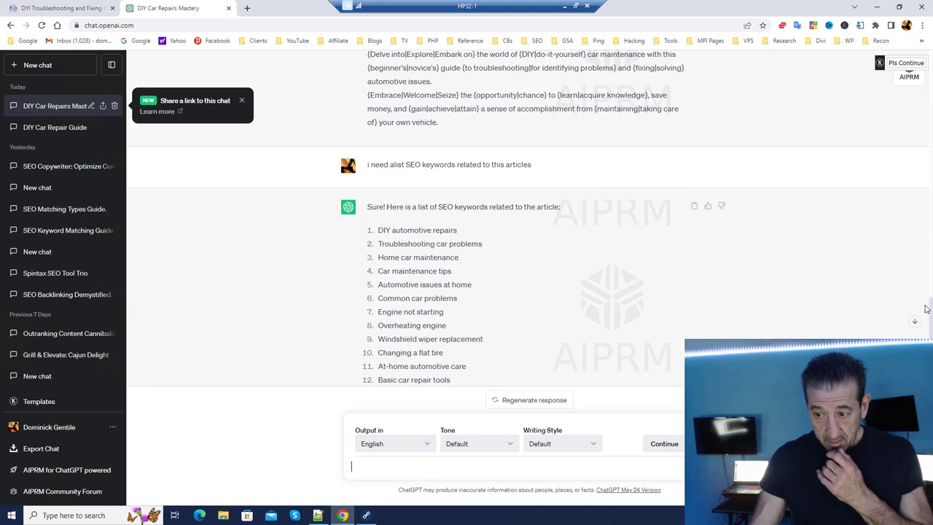
# Review the SEO keywords in the ChatGPT response and copy the list from "DIY automotive repairs" through "DIY automotive skills".
pyautogui.scroll(-3, 620, 292)
pyautogui.scroll(2, 496, 225)
pyautogui.scroll(-2, 479, 237)
pyautogui.scroll(2, 437, 211)
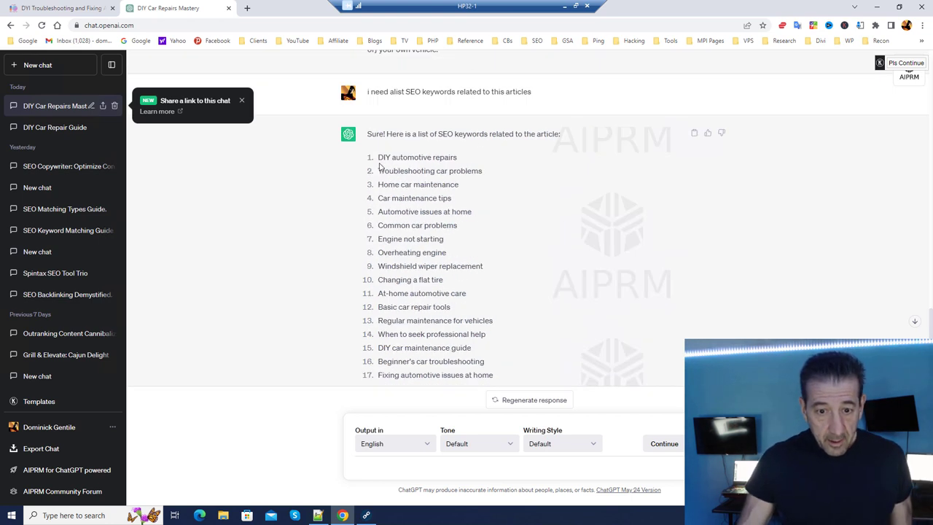
pyautogui.moveTo(379, 156); pyautogui.dragTo(479, 232)
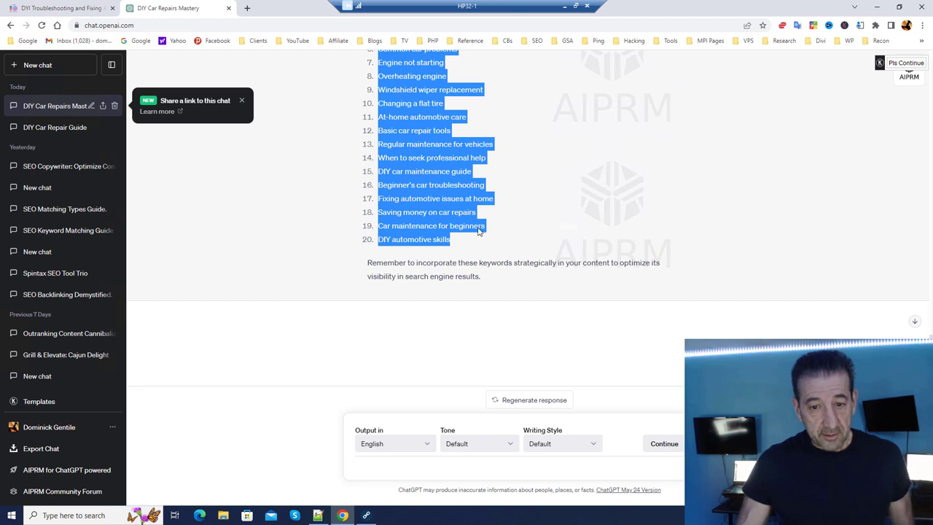
pyautogui.rightClick(432, 182)
pyautogui.click(467, 191)
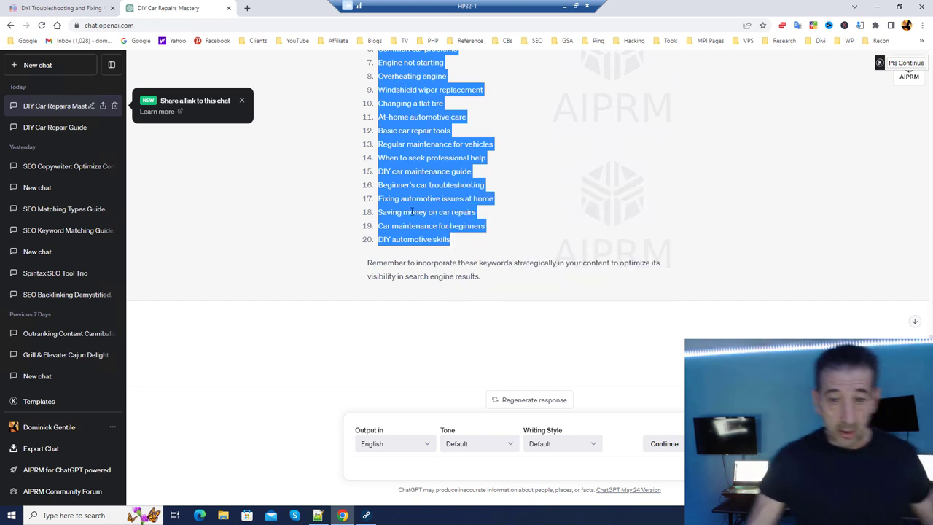
pyautogui.scroll(4, 409, 224)
pyautogui.scroll(-2, 446, 235)
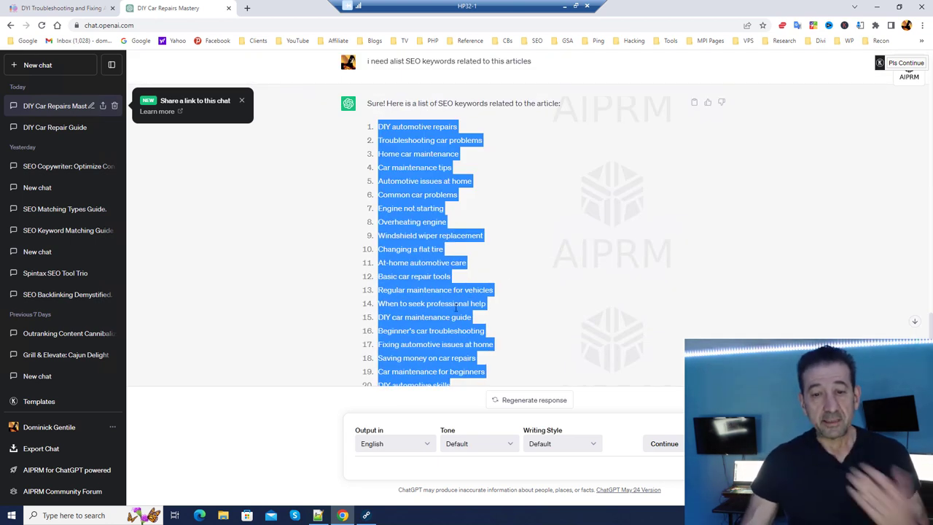
pyautogui.scroll(-2, 432, 292)
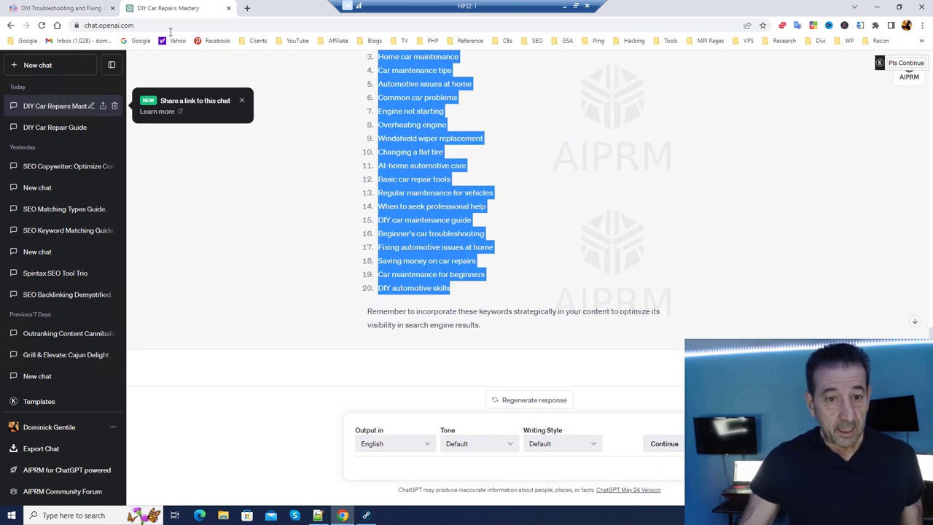
# Try to paste the copied keywords as the primary keywords in SEO AutoPilot's campaign strategy, and clear the pasted text.
pyautogui.click(877, 7)
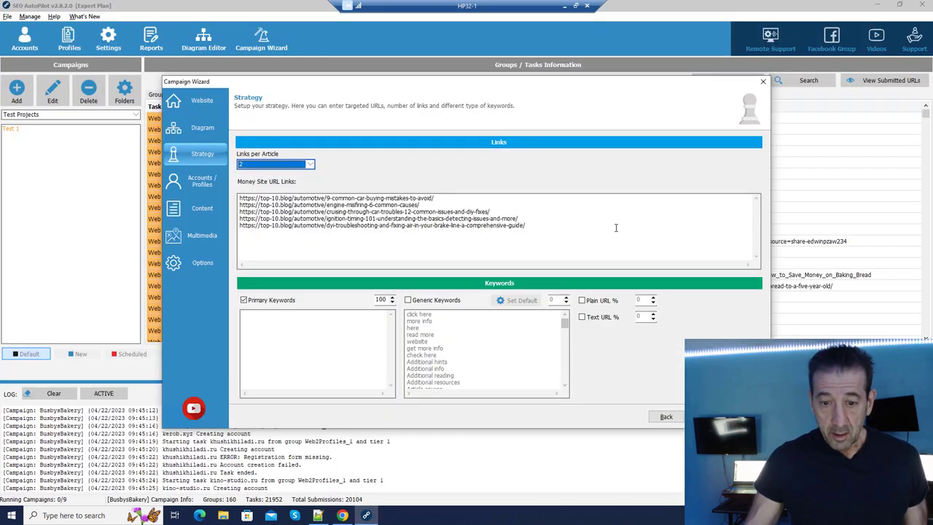
pyautogui.rightClick(272, 332)
pyautogui.click(331, 371)
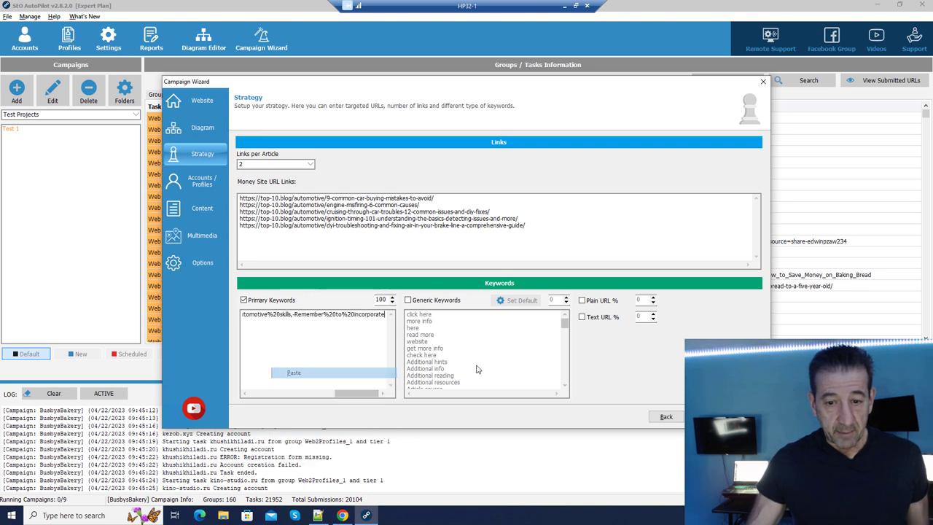
pyautogui.moveTo(384, 314); pyautogui.dragTo(131, 324)
pyautogui.press('Delete')
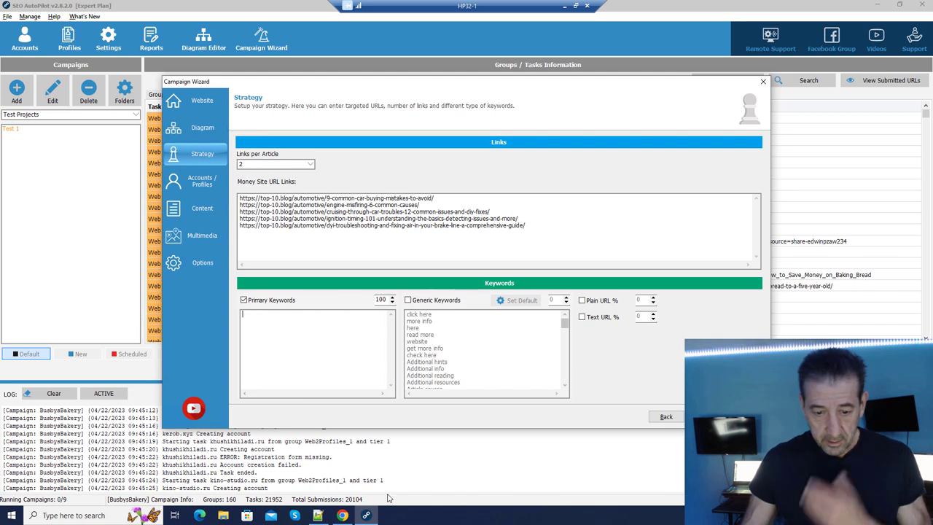
# Copy the keyword list from the ChatGPT response again and paste it into a new Notepad++ document.
pyautogui.click(318, 515)
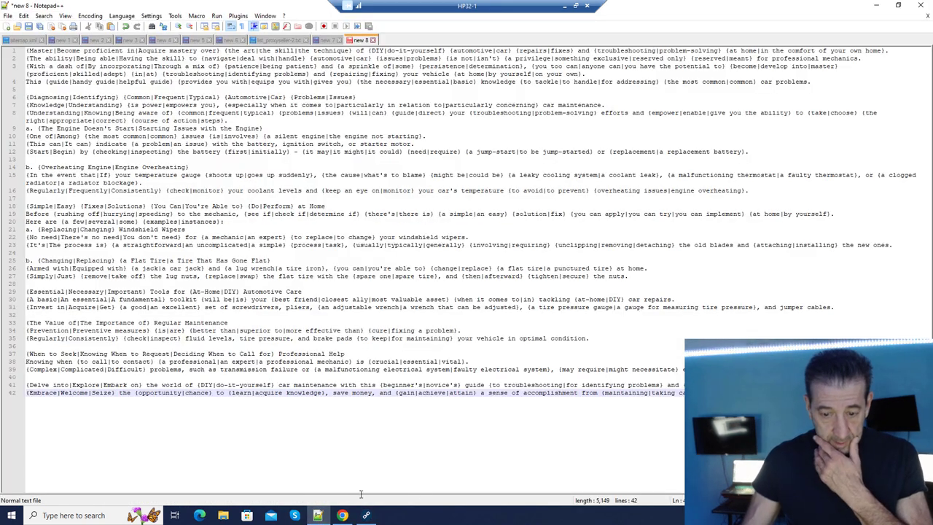
pyautogui.click(342, 516)
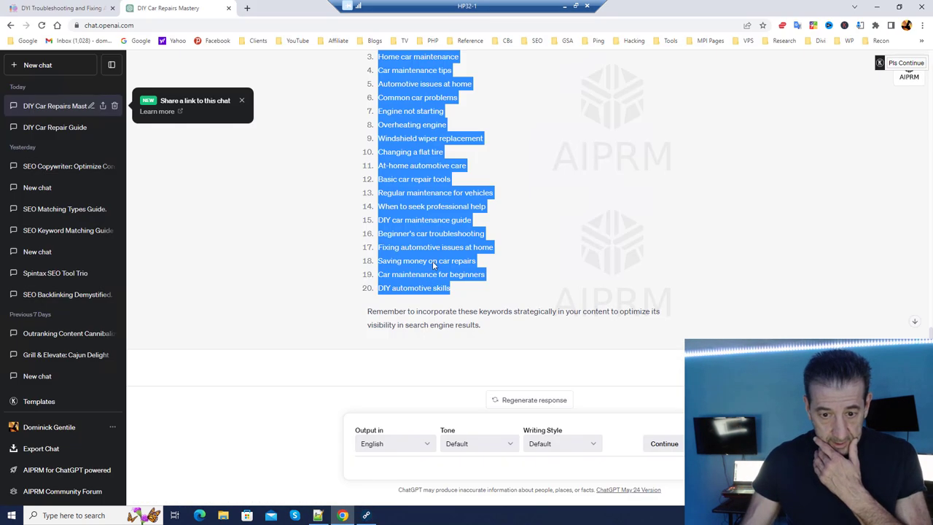
pyautogui.rightClick(437, 181)
pyautogui.click(479, 189)
pyautogui.click(310, 275)
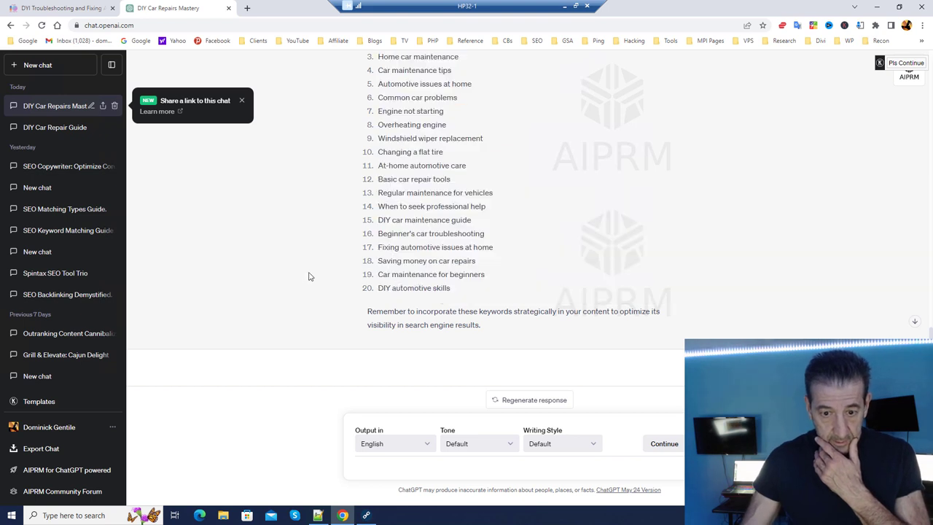
pyautogui.click(318, 515)
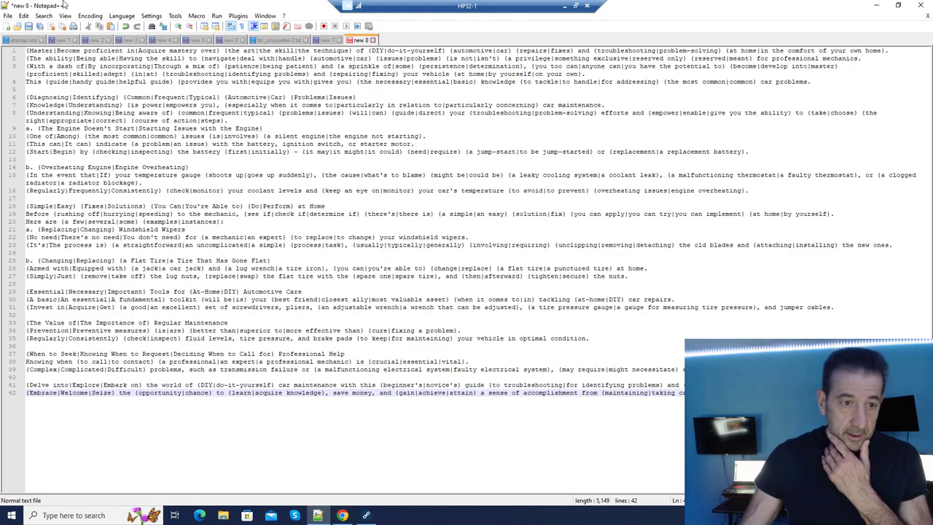
pyautogui.click(7, 26)
pyautogui.rightClick(96, 87)
pyautogui.click(139, 115)
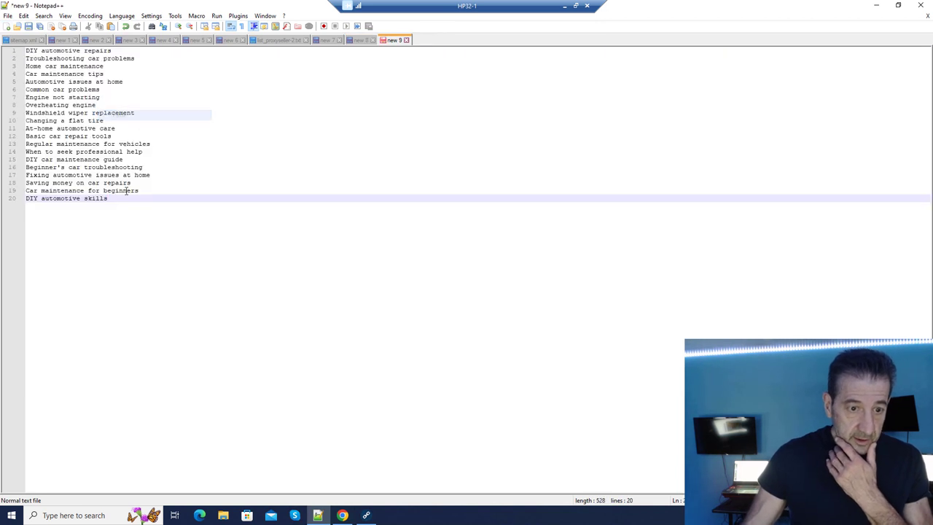
# Convert all the pasted keywords to proper case and copy the whole list.
pyautogui.moveTo(137, 201); pyautogui.dragTo(26, 51)
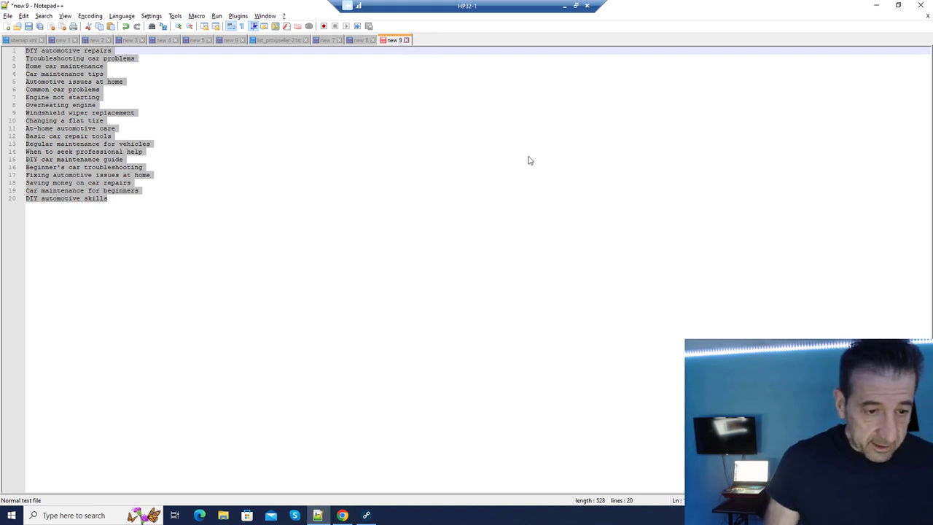
pyautogui.hotkey('alt', 'u')
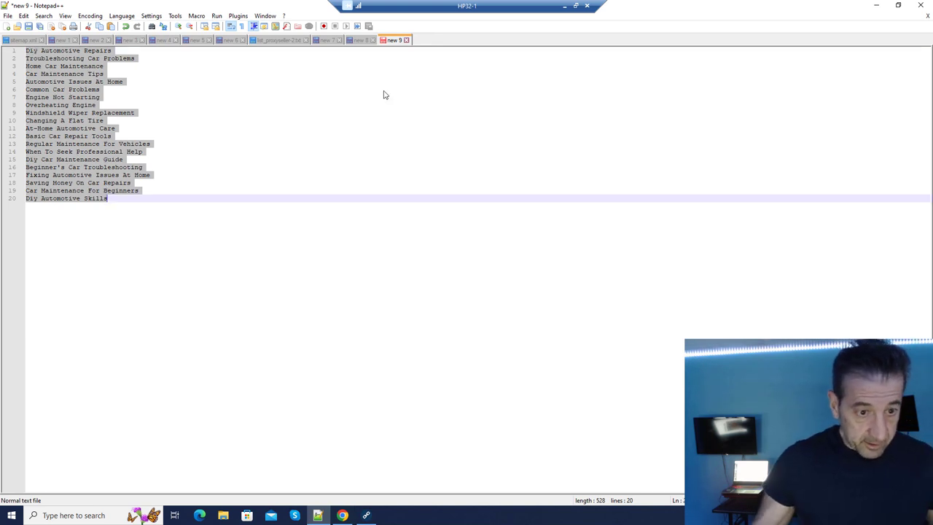
pyautogui.rightClick(74, 108)
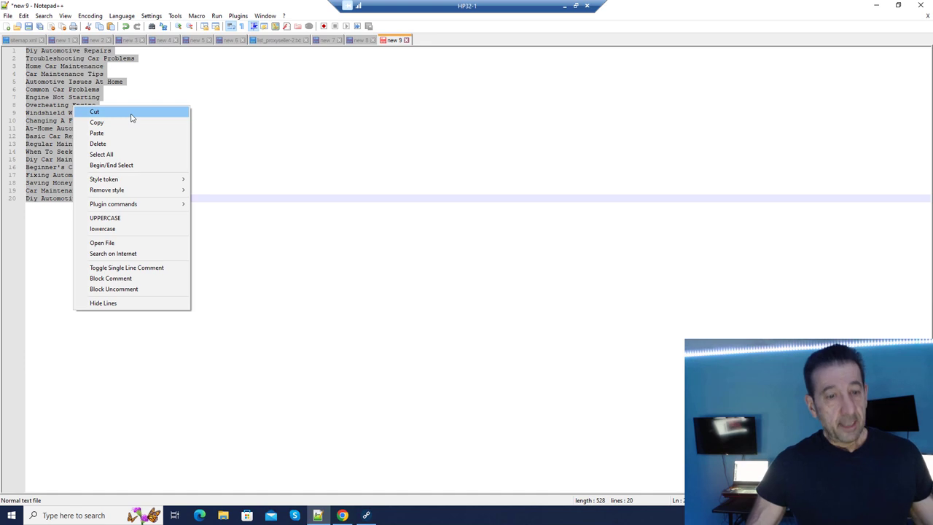
pyautogui.click(135, 123)
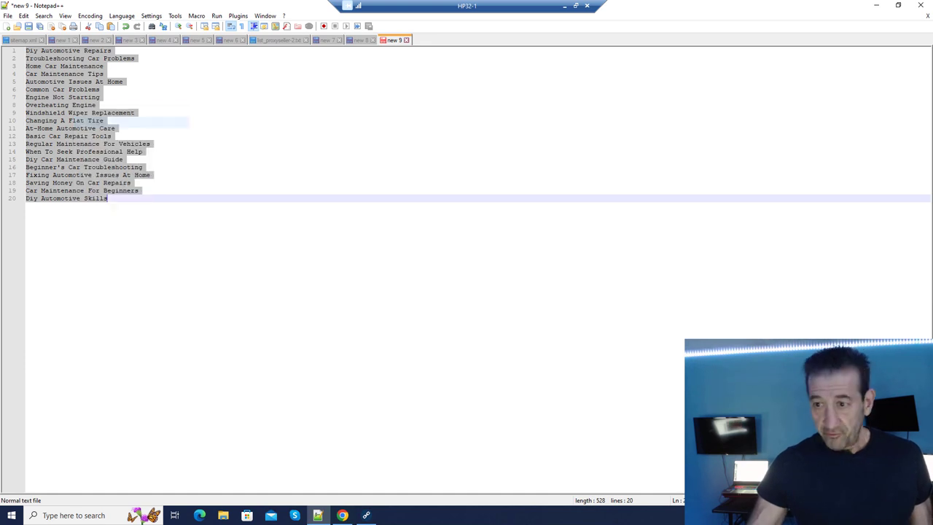
# Switch back to SEO AutoPilot and paste the proper-case list as the campaign's primary keywords.
pyautogui.click(877, 6)
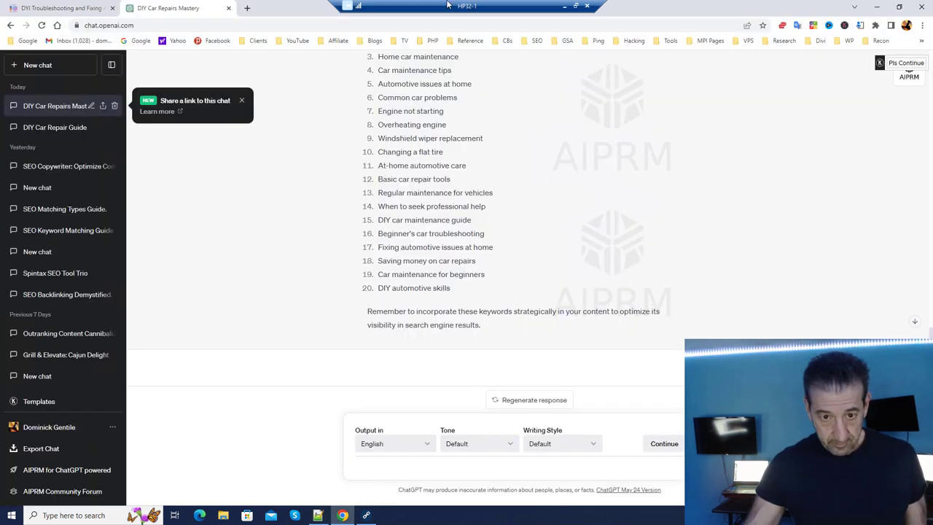
pyautogui.click(877, 5)
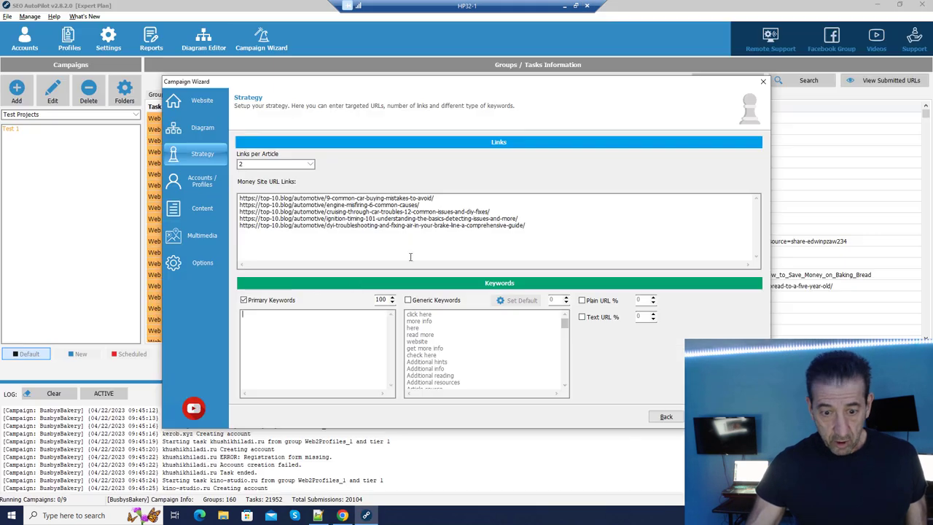
pyautogui.rightClick(316, 321)
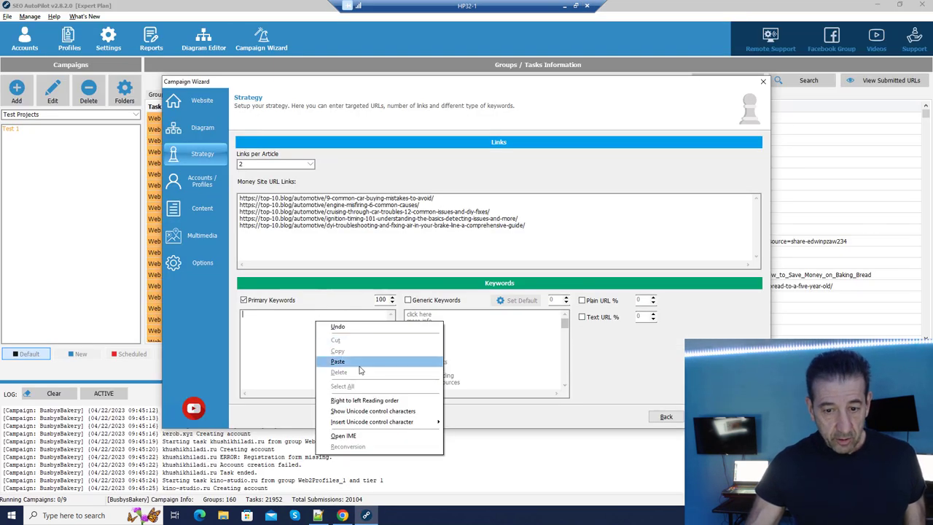
pyautogui.click(363, 360)
# Enable generic keywords and replace the whole default list with the copied automotive keywords.
pyautogui.click(409, 300)
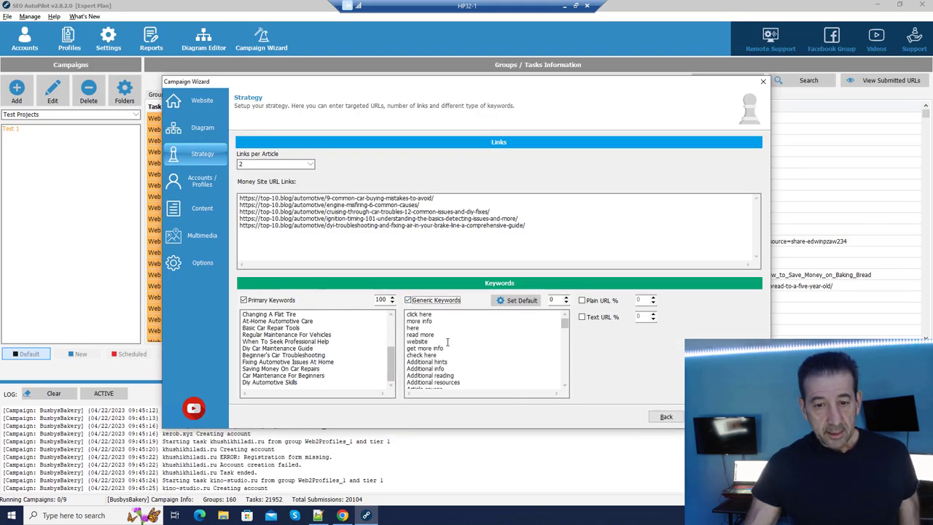
pyautogui.moveTo(566, 323); pyautogui.dragTo(560, 392)
pyautogui.moveTo(463, 389); pyautogui.dragTo(456, 339)
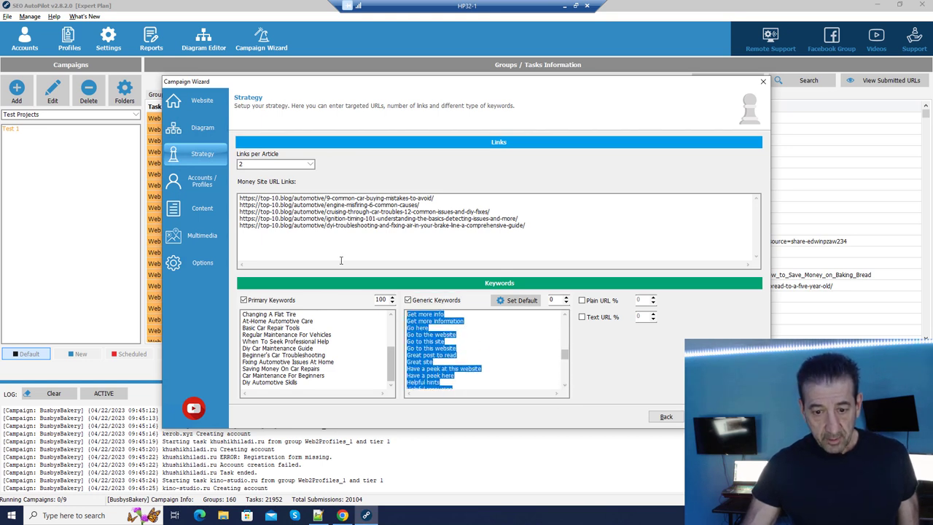
pyautogui.click(455, 340)
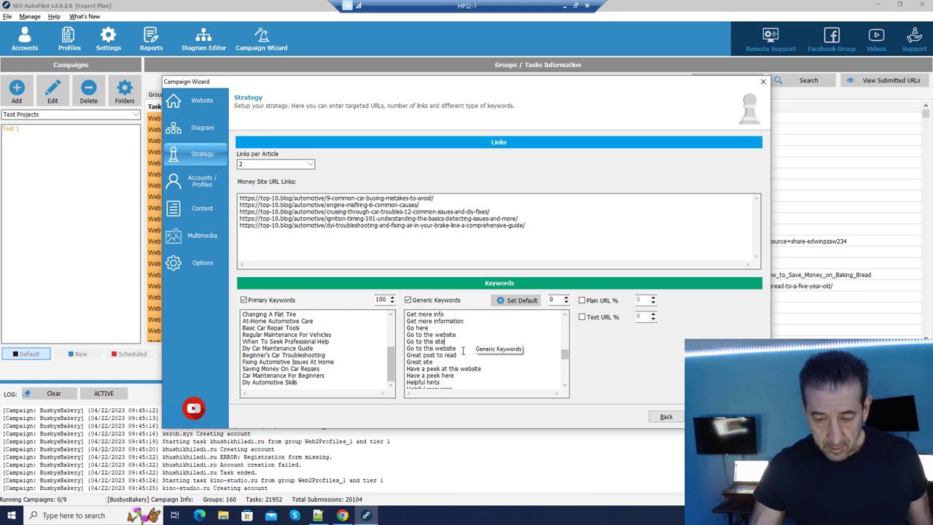
pyautogui.rightClick(462, 351)
pyautogui.click(504, 420)
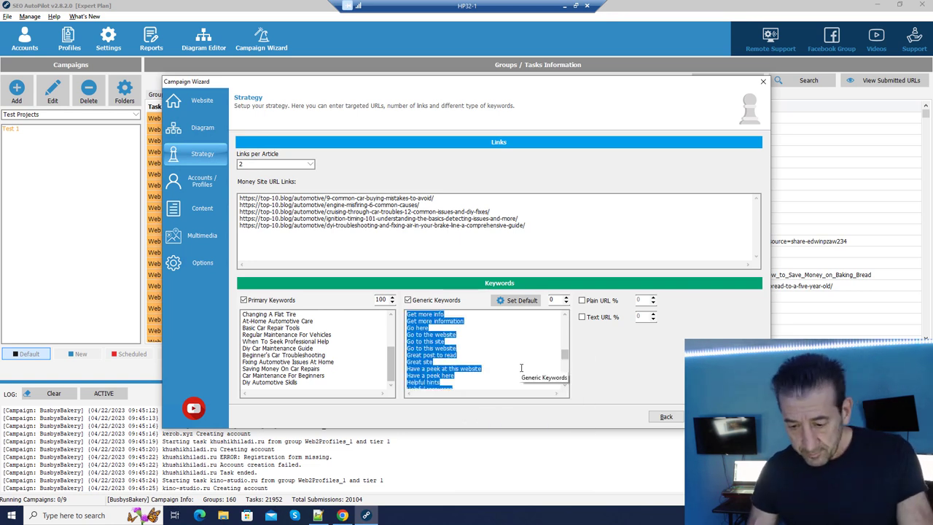
pyautogui.press('Delete')
pyautogui.rightClick(472, 349)
pyautogui.click(511, 388)
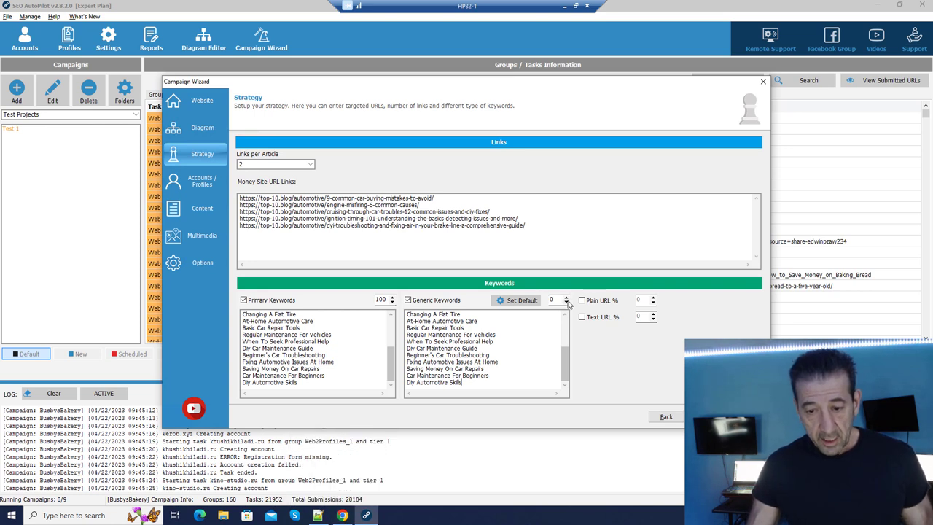
# Set the generic keywords percentage to 25 and try to move on from the strategy page.
pyautogui.click(505, 301)
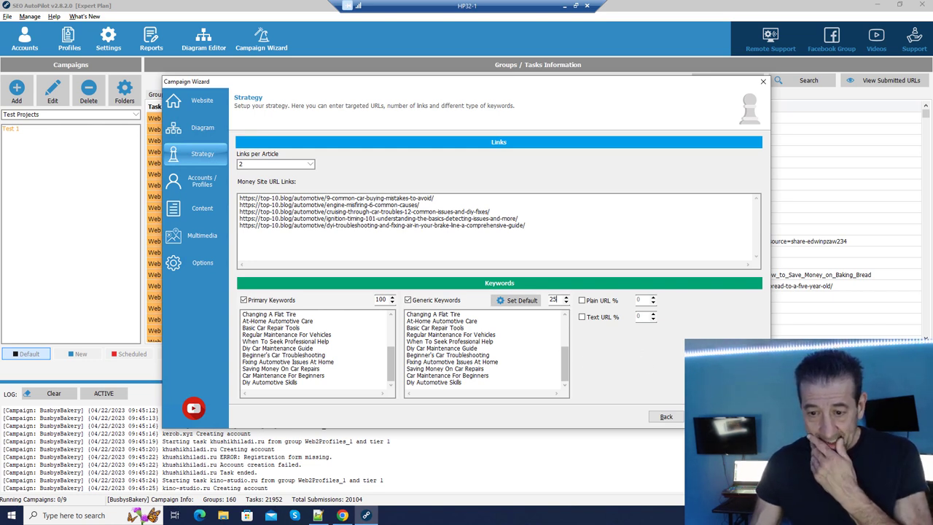
pyautogui.press('Return')
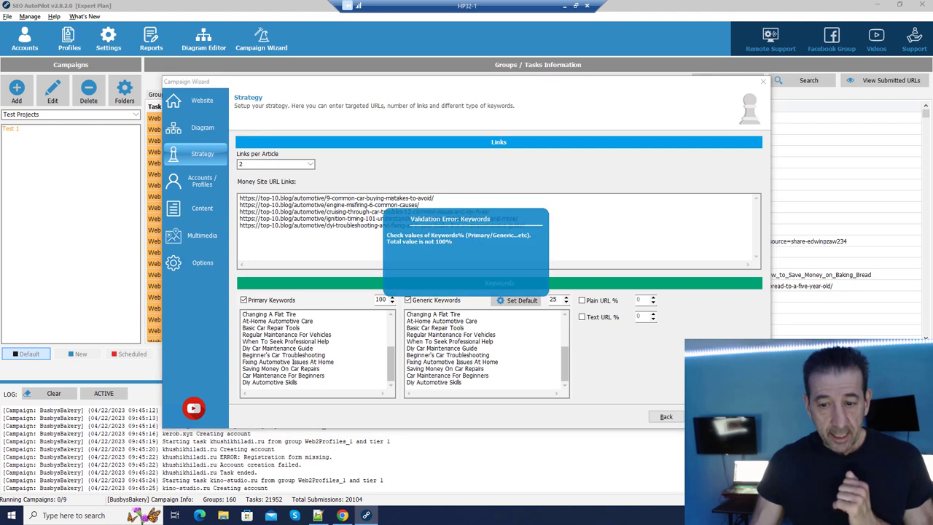
pyautogui.click(545, 295)
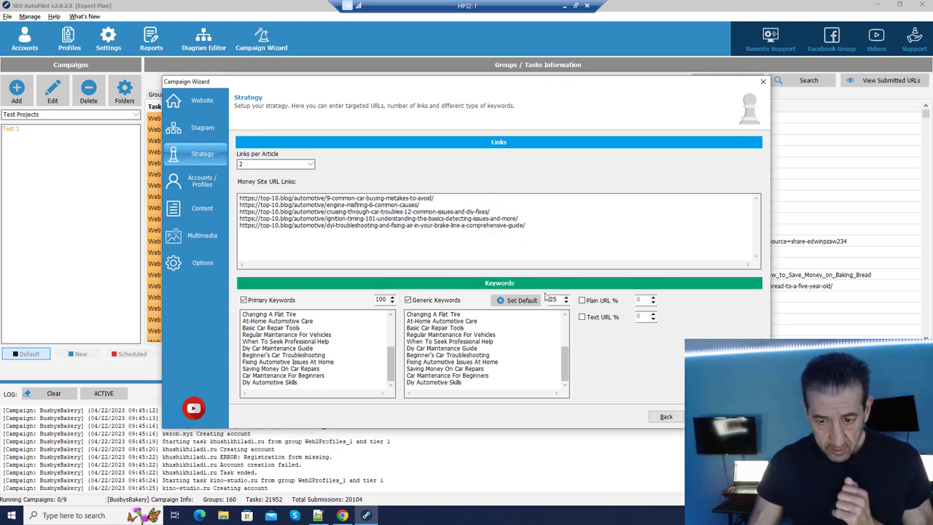
# Set generic keywords to 10 percent and primary keywords to 90 percent, leave plain URLs disabled, and continue to the accounts and profiles page.
pyautogui.click(585, 303)
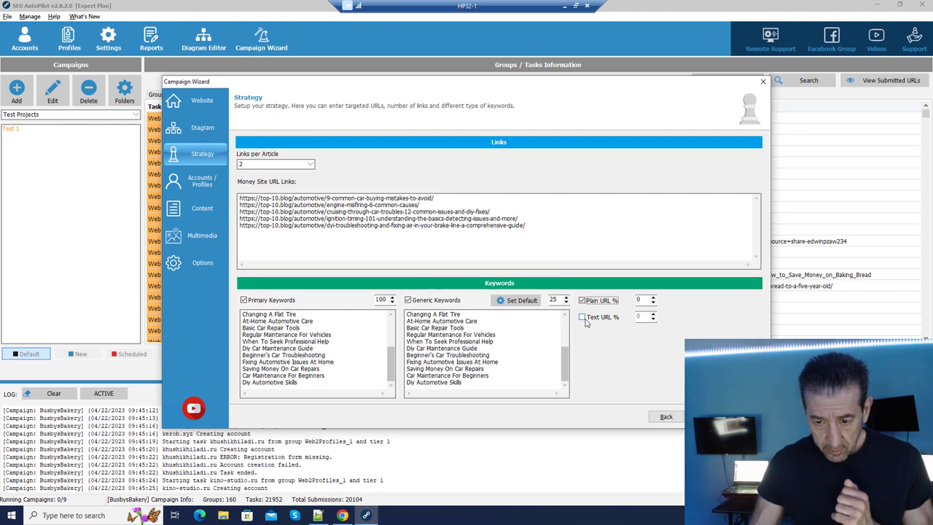
pyautogui.doubleClick(640, 299)
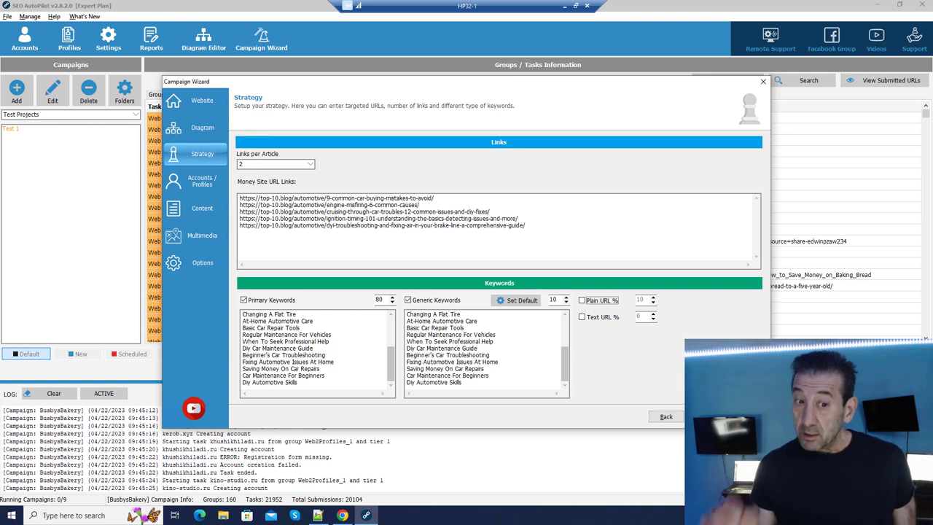
pyautogui.press('Return')
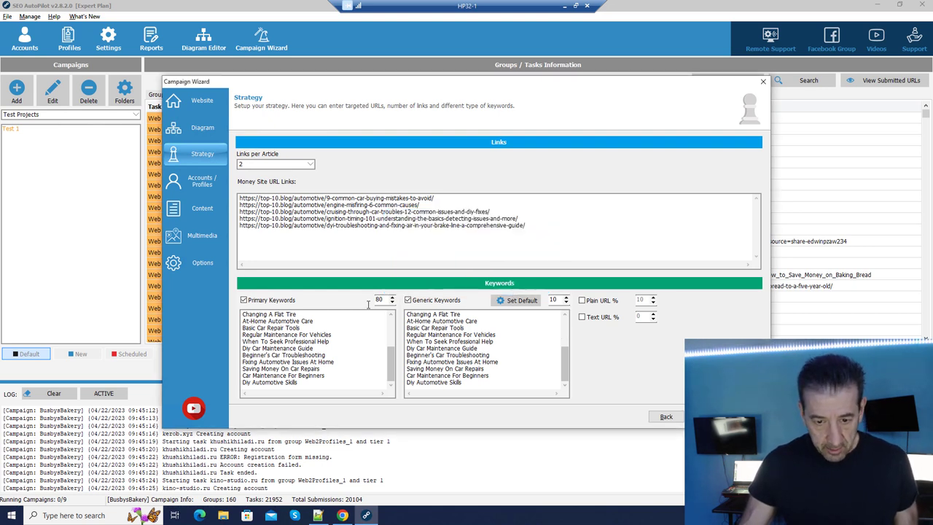
pyautogui.write('9')
pyautogui.click(704, 416)
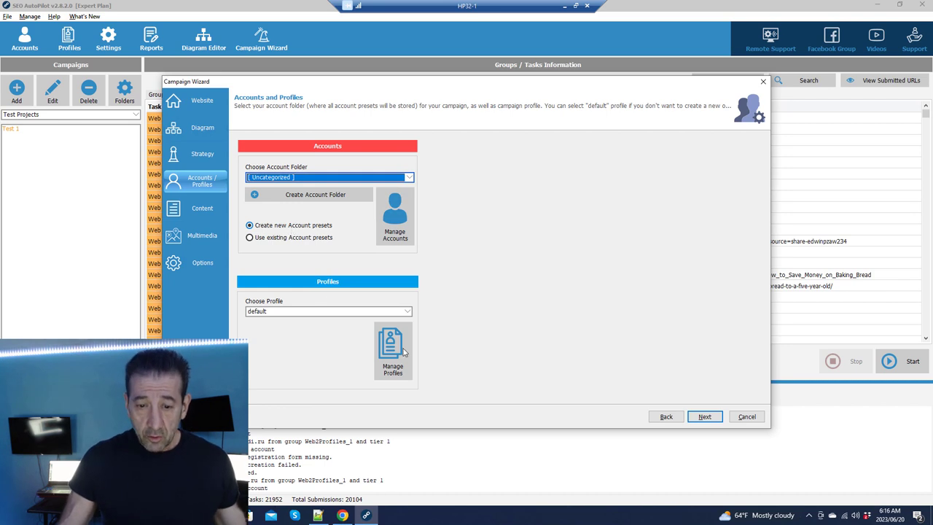
# Create an account folder named Test Accounts for the campaign.
pyautogui.click(338, 196)
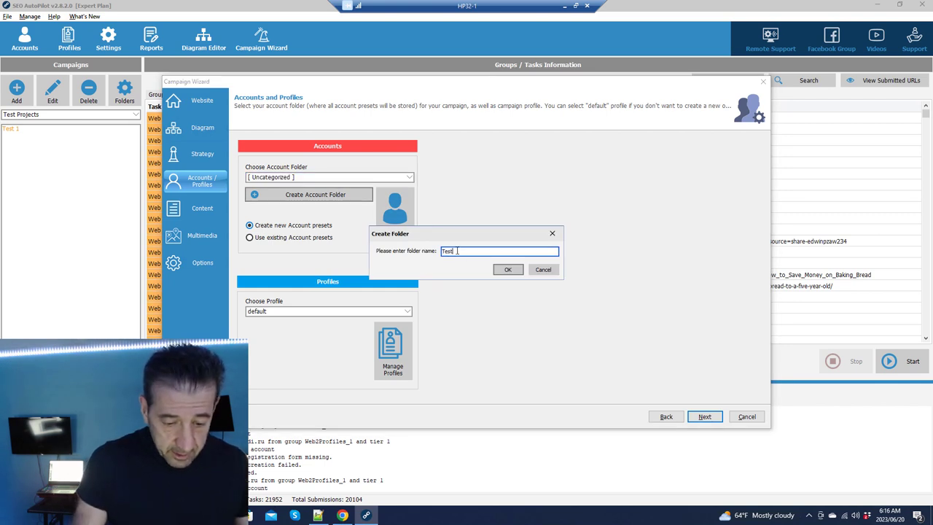
pyautogui.write('Test Acc')
pyautogui.press('BackSpace')
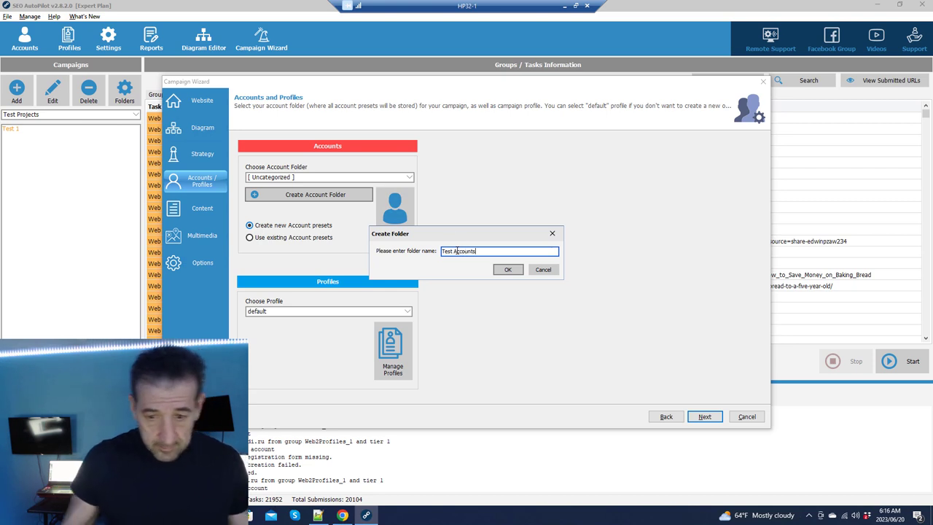
pyautogui.click(523, 272)
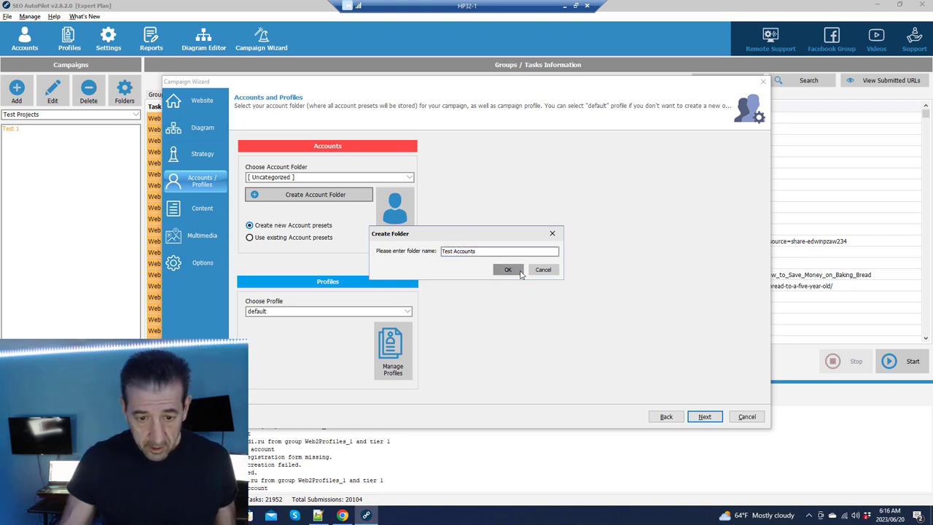
# Keep the default profile for the campaign and continue to the content page.
pyautogui.click(286, 313)
pyautogui.click(286, 313)
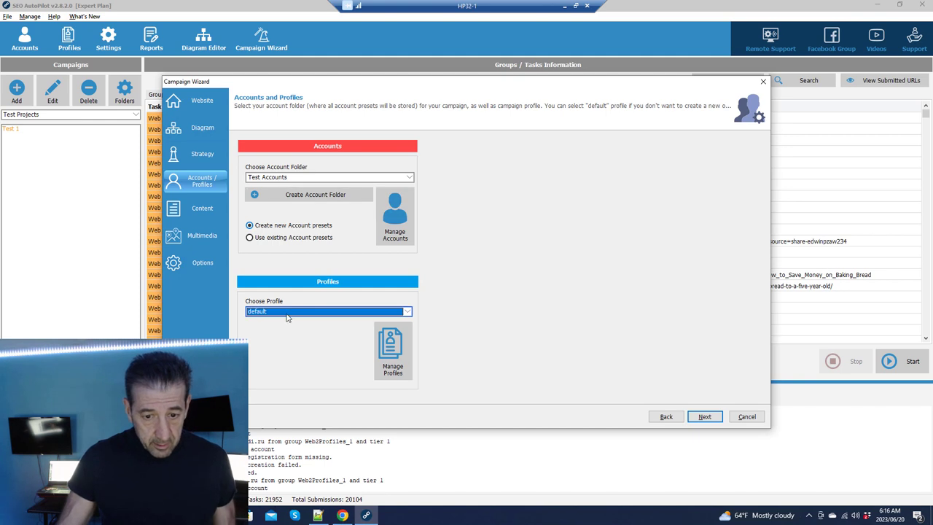
pyautogui.click(710, 417)
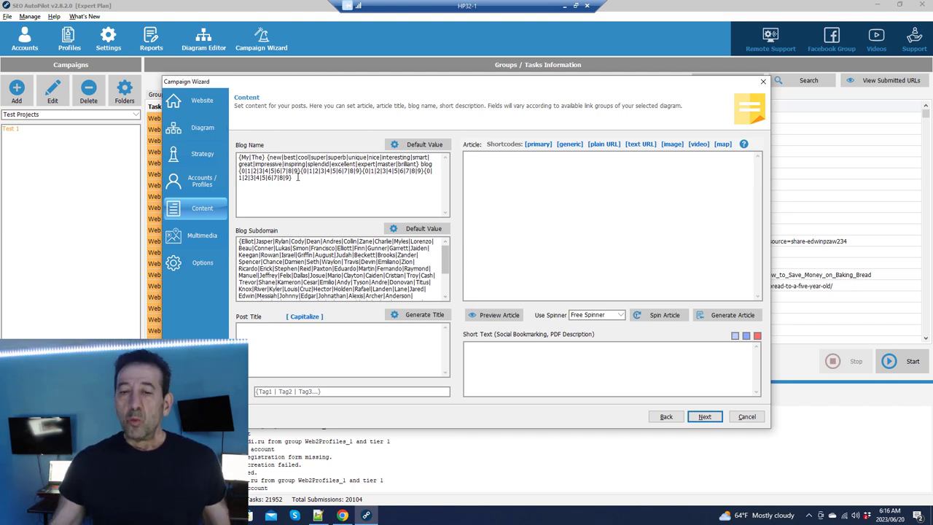
# Switch to Notepad++ and copy the whole spintax article from the new 8 document.
pyautogui.click(516, 182)
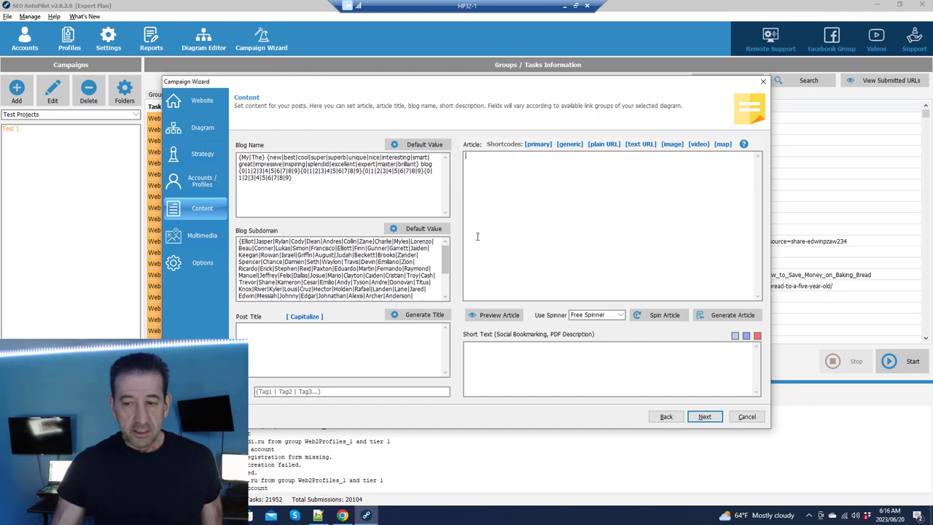
pyautogui.click(320, 518)
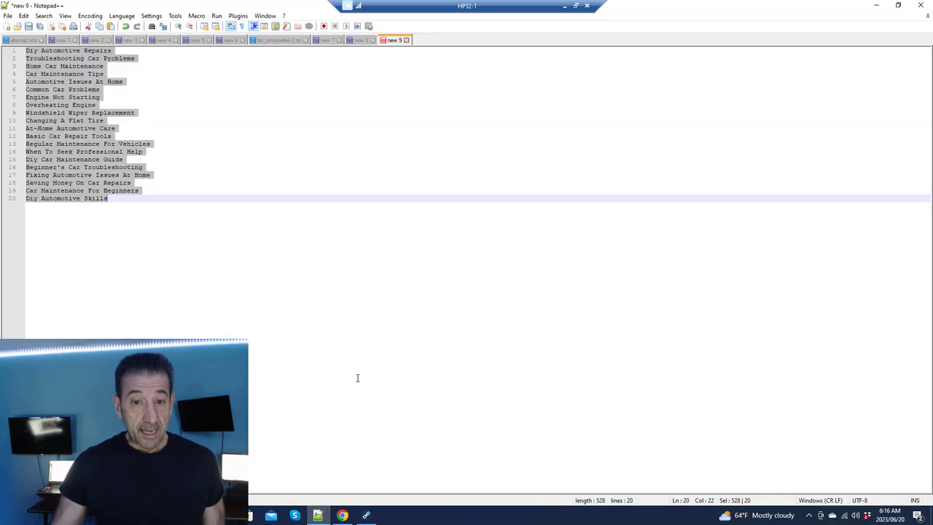
pyautogui.click(359, 40)
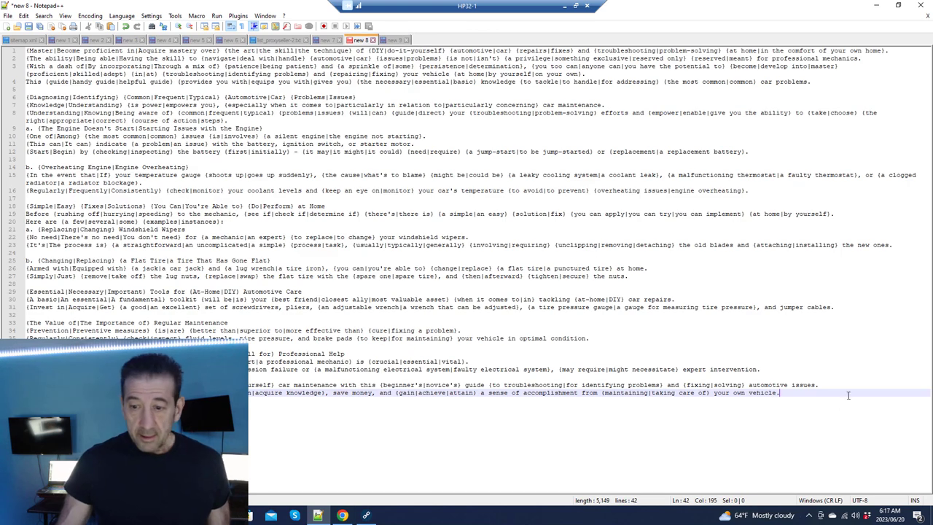
pyautogui.keyDown('shift'); pyautogui.click(422, 198); pyautogui.keyUp('shift')
pyautogui.keyDown('shift'); pyautogui.click(28, 50); pyautogui.keyUp('shift')
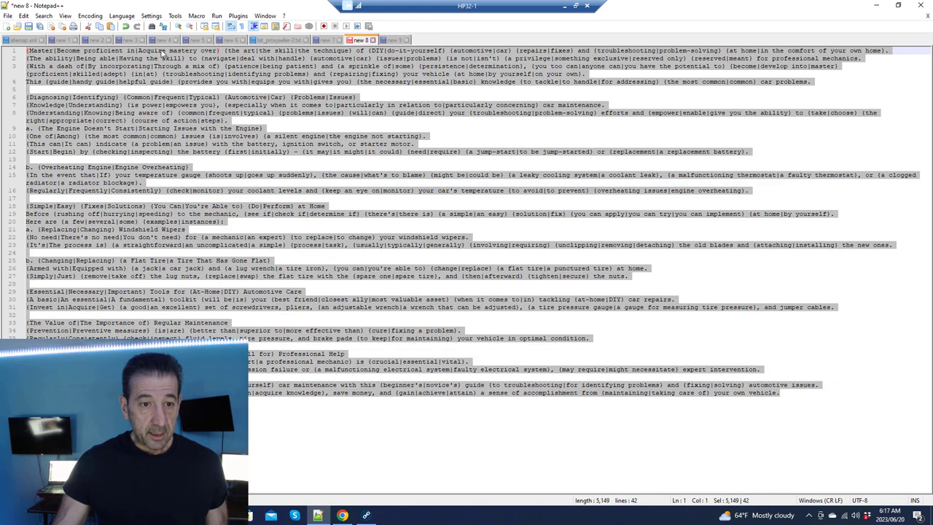
pyautogui.rightClick(162, 51)
pyautogui.click(205, 69)
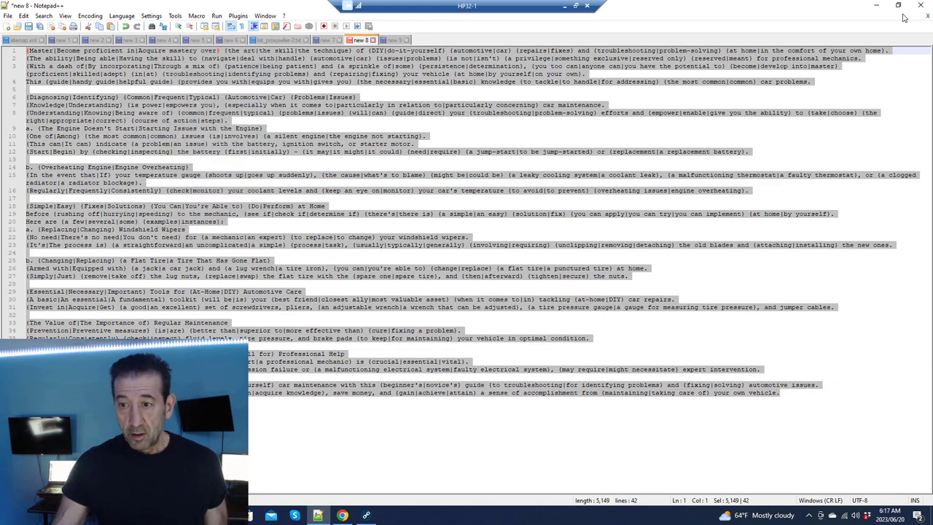
# Return to SEO AutoPilot and paste the copied spintax as the campaign's article.
pyautogui.click(876, 5)
pyautogui.rightClick(592, 183)
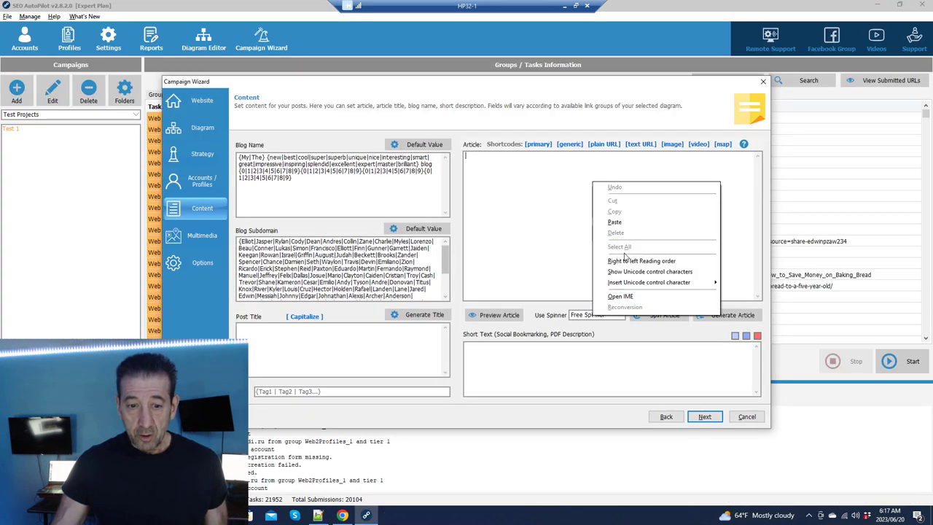
pyautogui.click(615, 222)
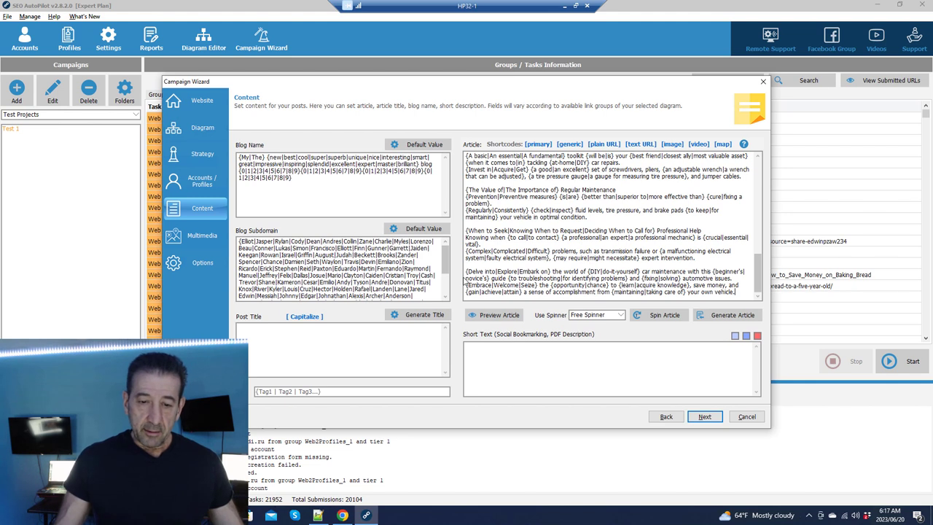
# Add blank lines above the article text and enter the multiple-article placeholder {{article 1}| on the first line.
pyautogui.moveTo(757, 273); pyautogui.dragTo(755, 164)
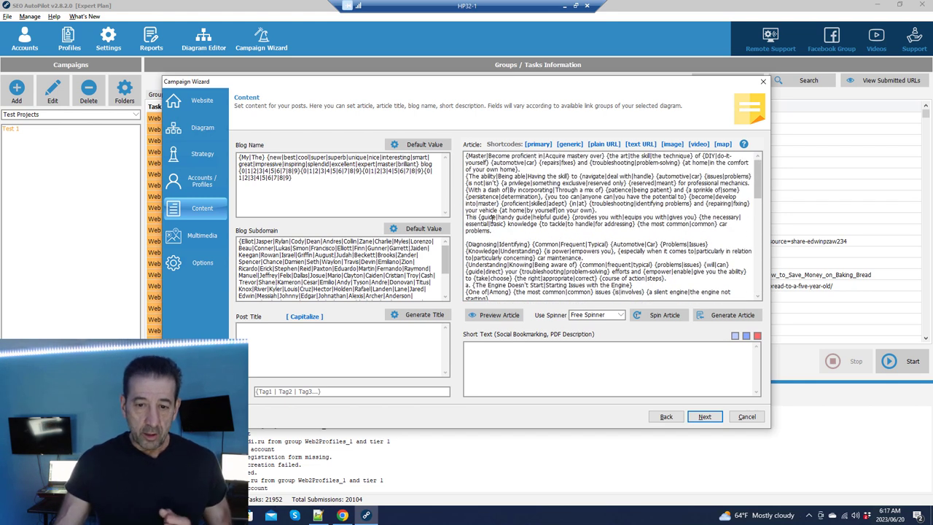
pyautogui.click(467, 158)
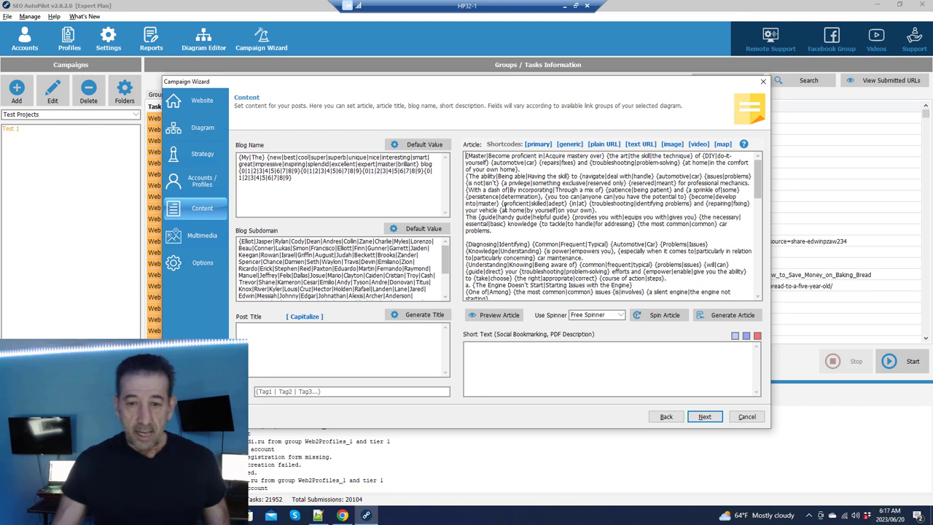
pyautogui.press('Return')
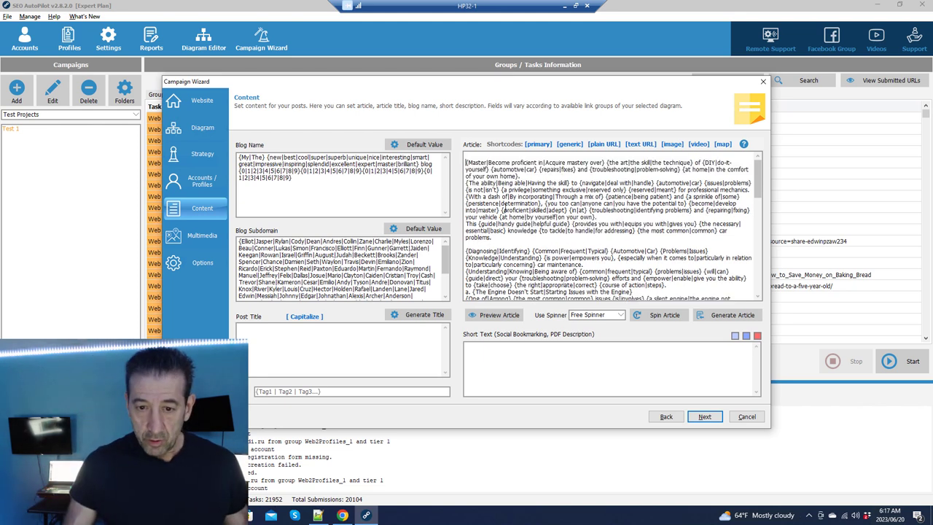
pyautogui.press('Return')
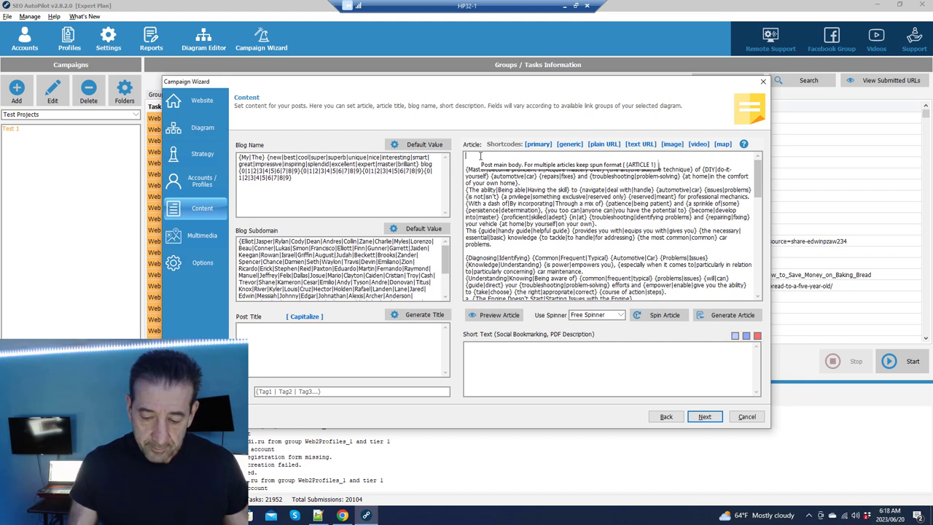
pyautogui.write('{article 1')
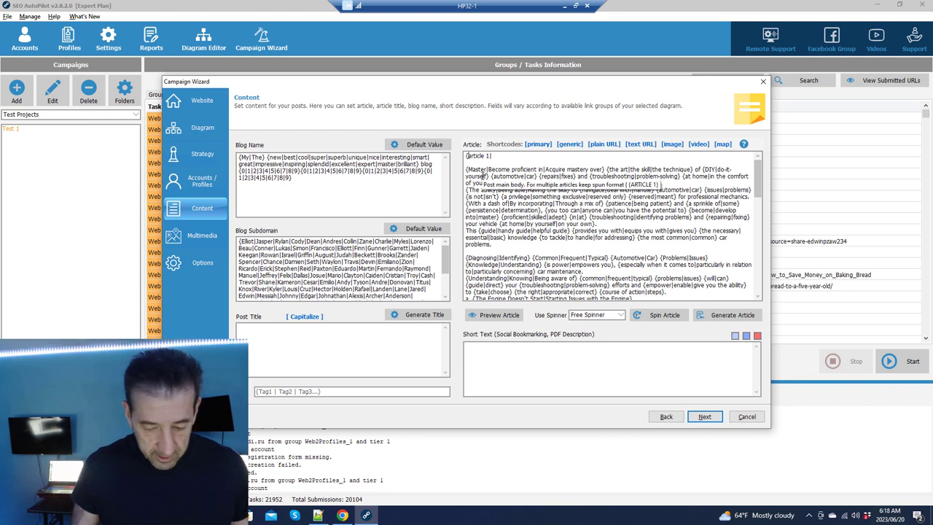
pyautogui.write('{')
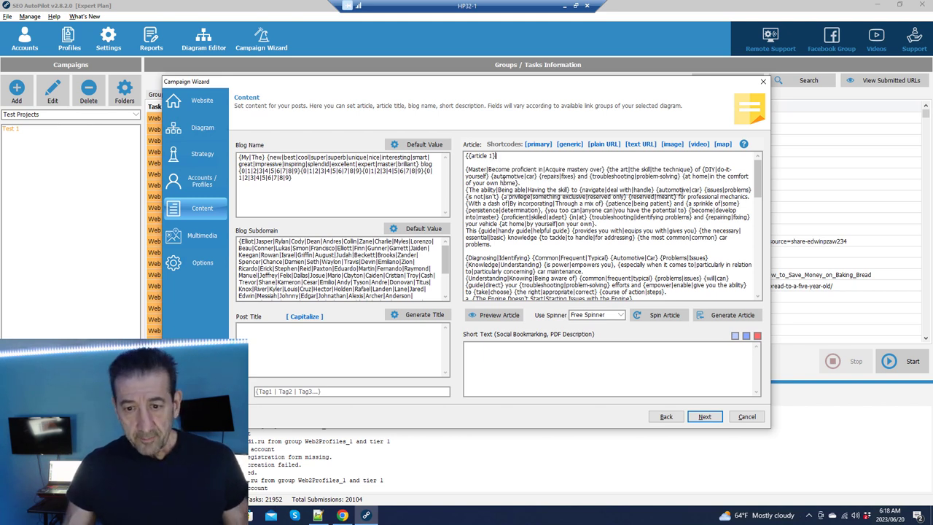
# Duplicate the article placeholder on the same line and edit it so the line reads {{article 1}|{article 2}|{.
pyautogui.moveTo(499, 156)
pyautogui.mouseDown()
pyautogui.moveTo(469, 156)
pyautogui.moveTo(510, 156)
pyautogui.mouseUp()
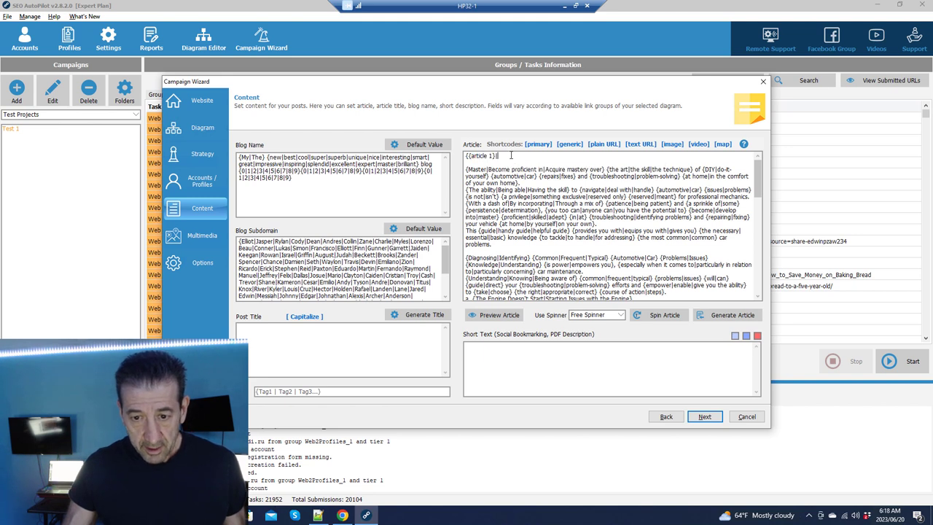
pyautogui.moveTo(497, 157); pyautogui.dragTo(478, 156)
pyautogui.click(506, 160)
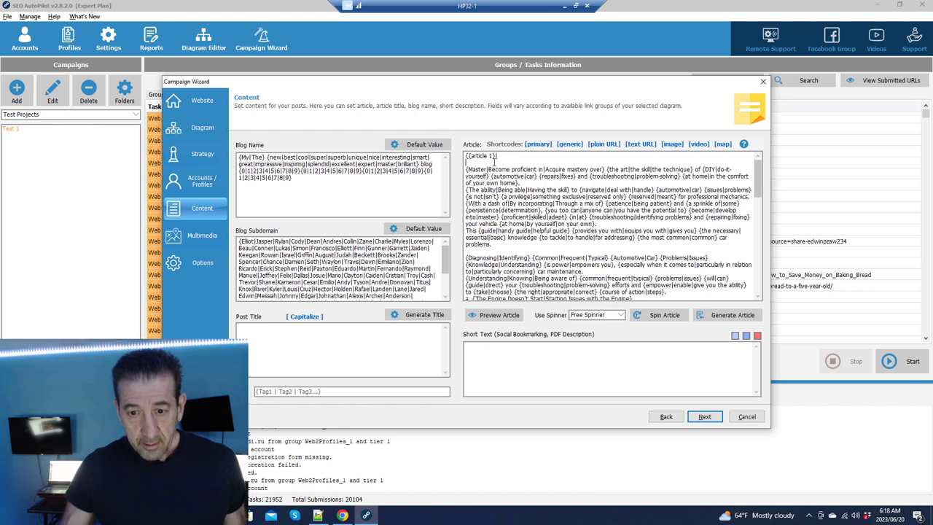
pyautogui.moveTo(497, 156); pyautogui.dragTo(468, 156)
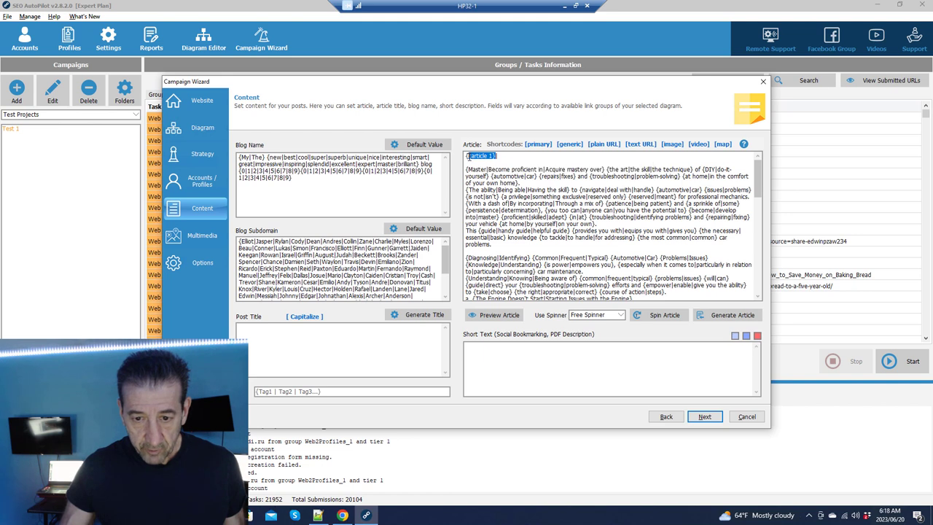
pyautogui.rightClick(469, 157)
pyautogui.click(502, 182)
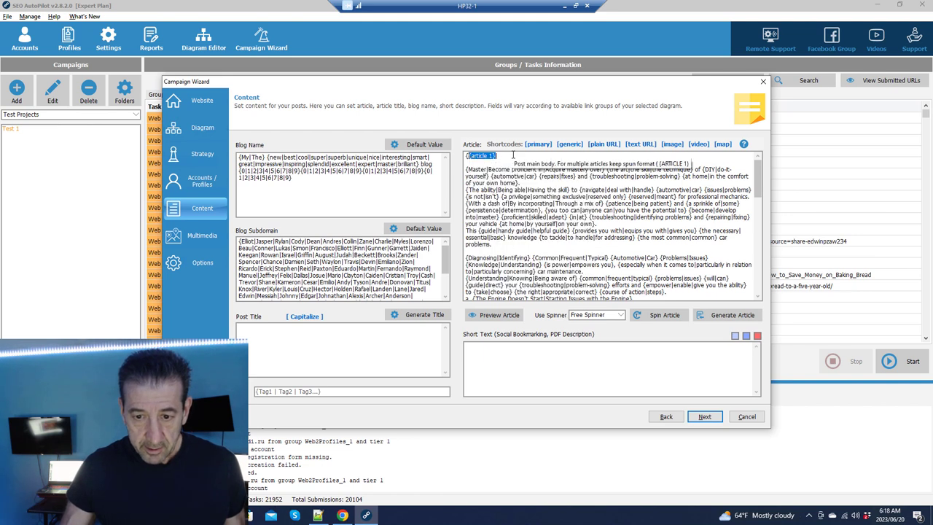
pyautogui.click(519, 156)
pyautogui.rightClick(519, 156)
pyautogui.click(535, 194)
pyautogui.doubleClick(519, 155)
pyautogui.write('2}|{')
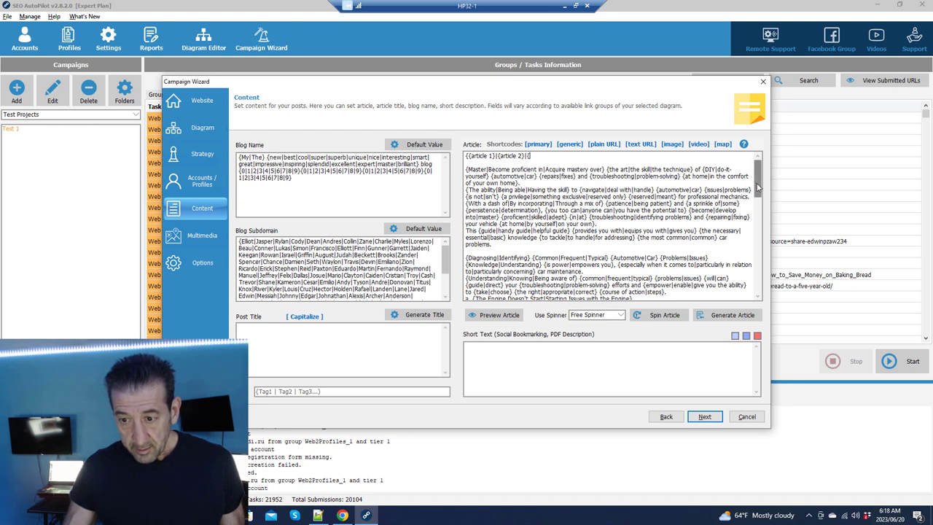
# Go to the end of the article, and delete the placeholder line with a spare blank line above the article text.
pyautogui.moveTo(757, 181); pyautogui.dragTo(758, 275)
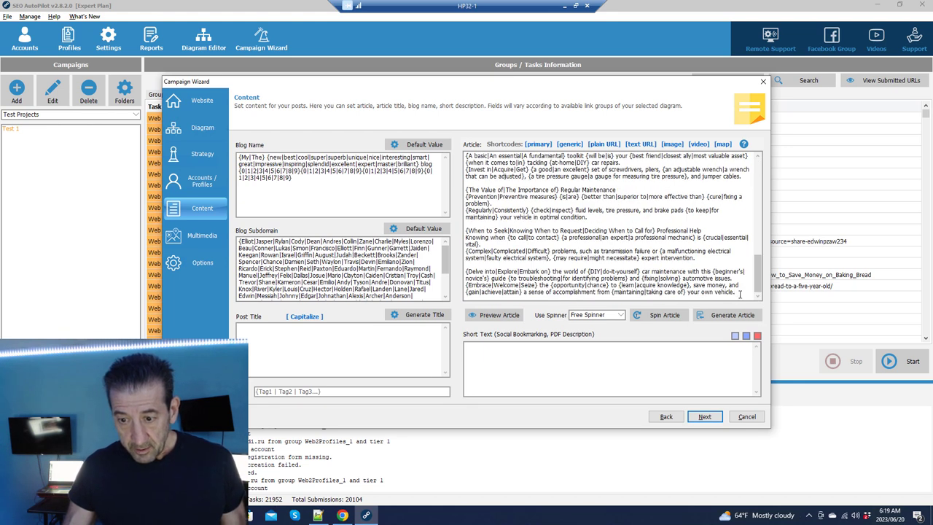
pyautogui.click(741, 293)
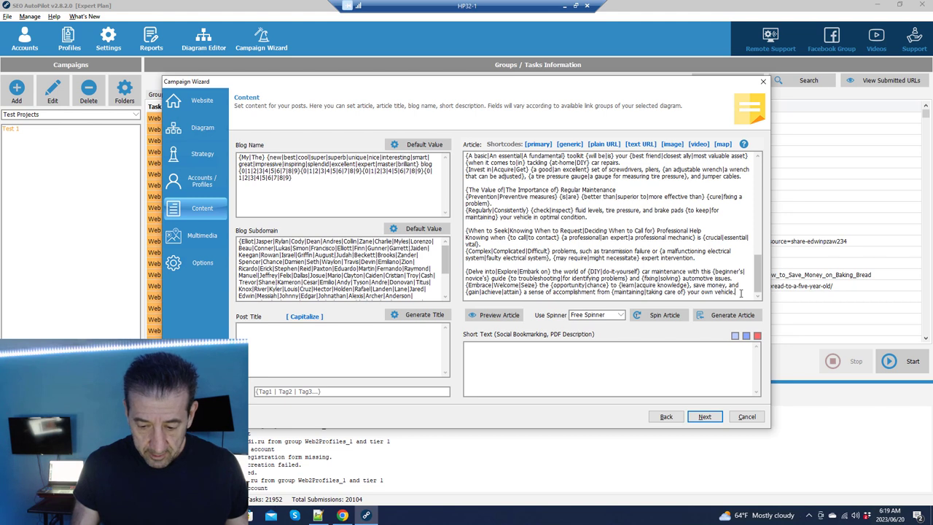
pyautogui.moveTo(758, 274); pyautogui.dragTo(745, 145)
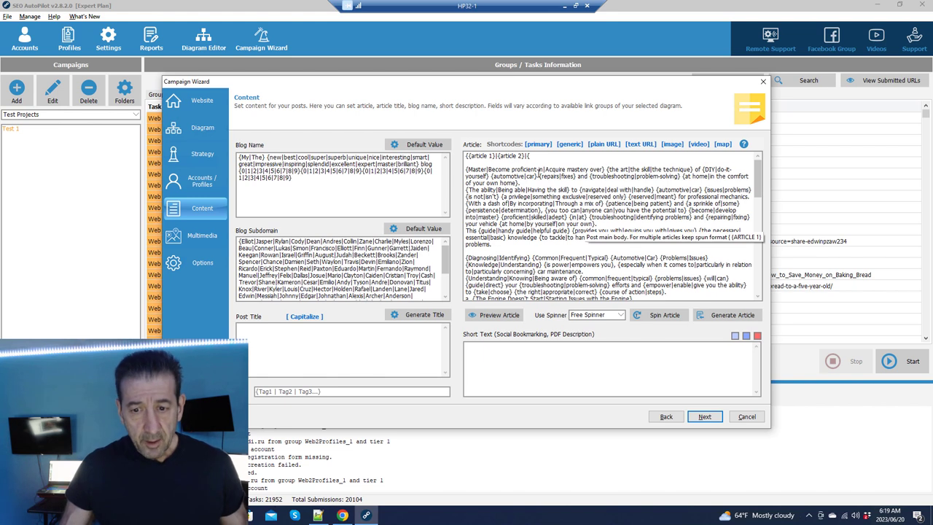
pyautogui.moveTo(542, 153); pyautogui.dragTo(454, 155)
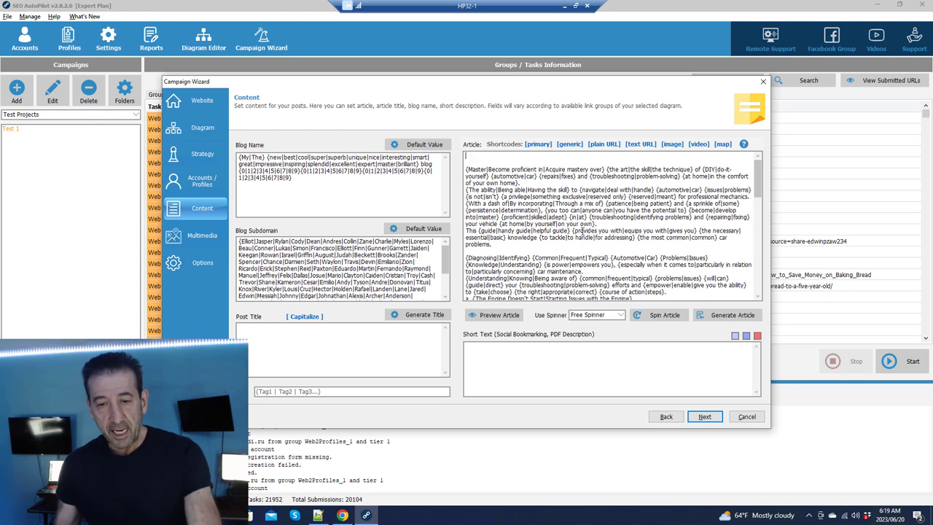
pyautogui.press('Delete')
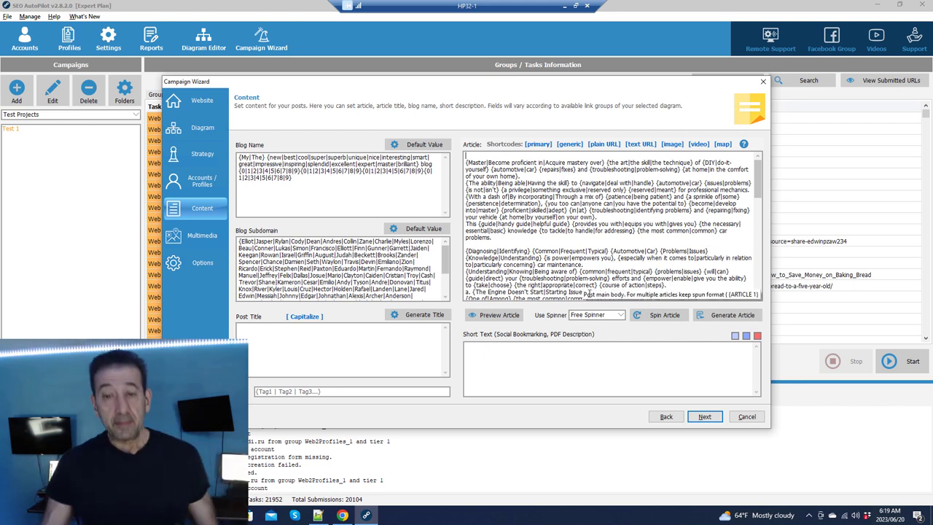
# Generate the spun post titles for the campaign and look through them.
pyautogui.moveTo(760, 177); pyautogui.dragTo(467, 284)
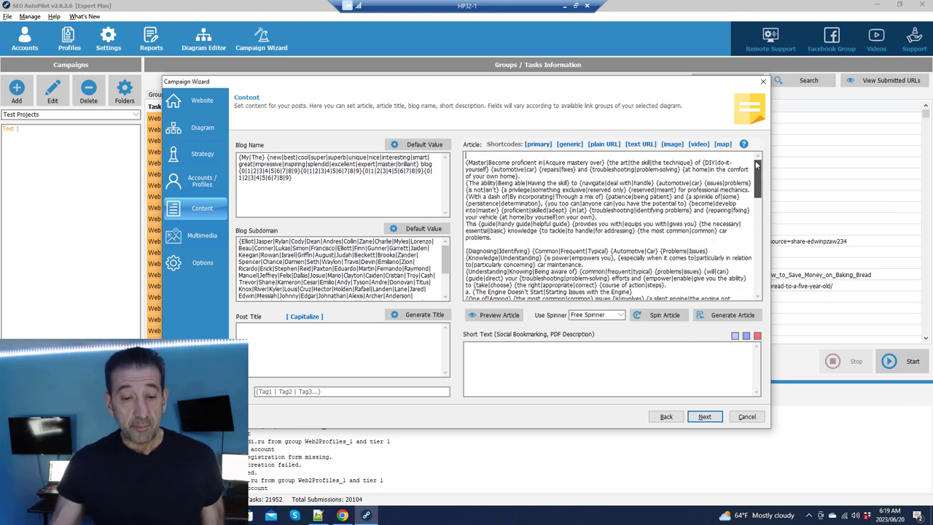
pyautogui.click(422, 315)
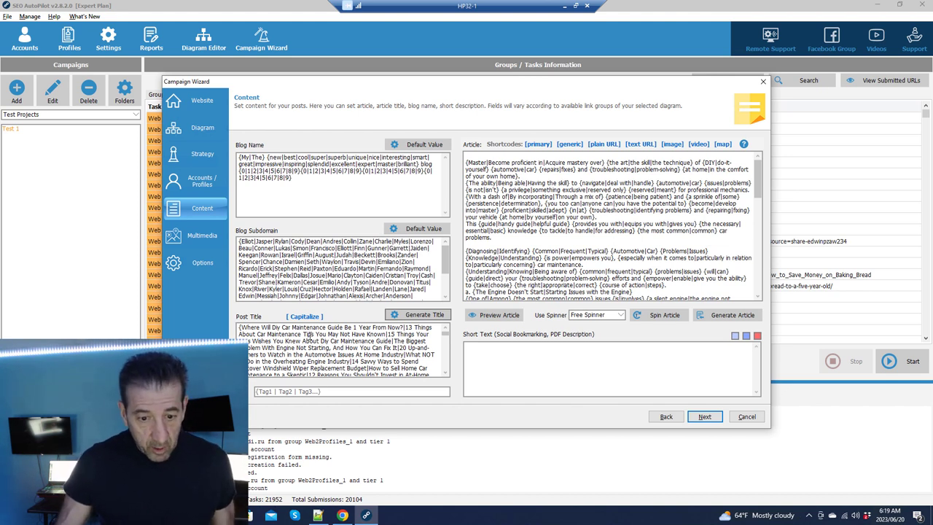
pyautogui.scroll(-2, 360, 347)
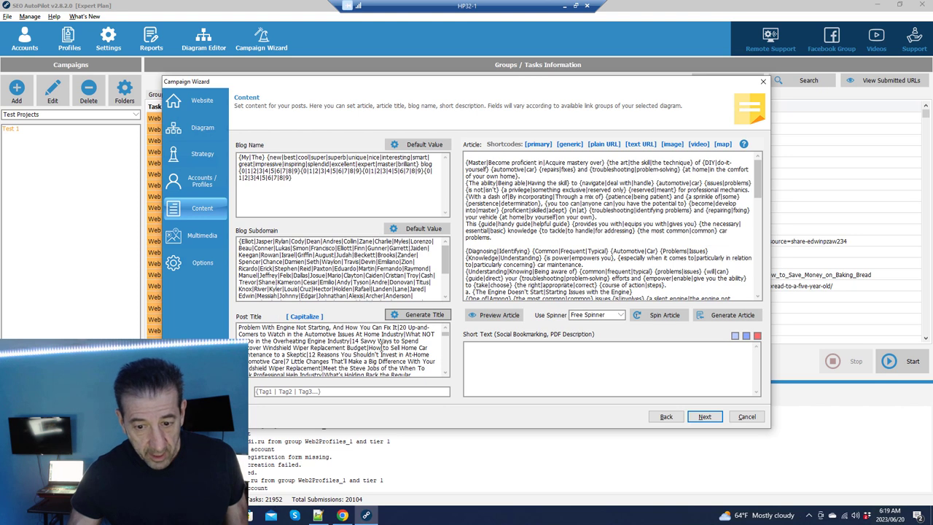
# Copy the whole article text into the Short Text field and remove the blank line at its start.
pyautogui.moveTo(443, 343)
pyautogui.mouseDown()
pyautogui.moveTo(439, 382)
pyautogui.moveTo(443, 326)
pyautogui.mouseUp()
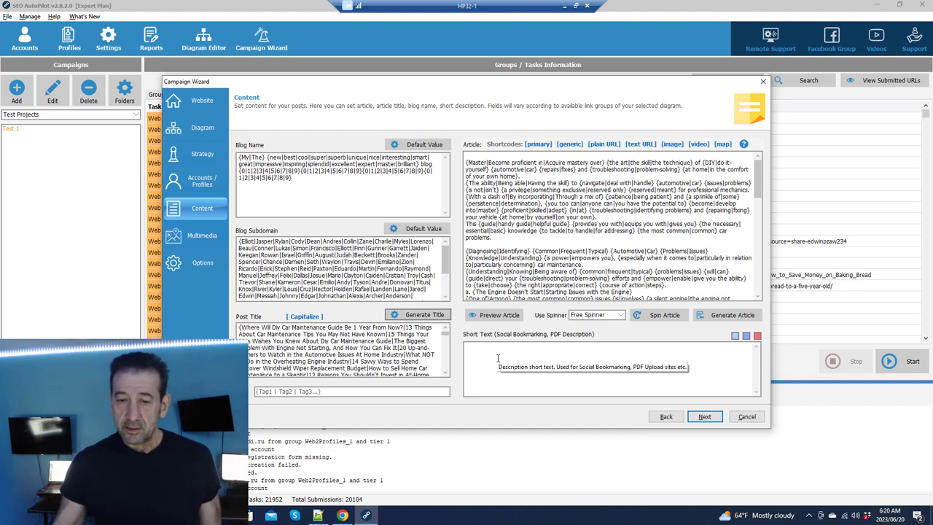
pyautogui.rightClick(584, 188)
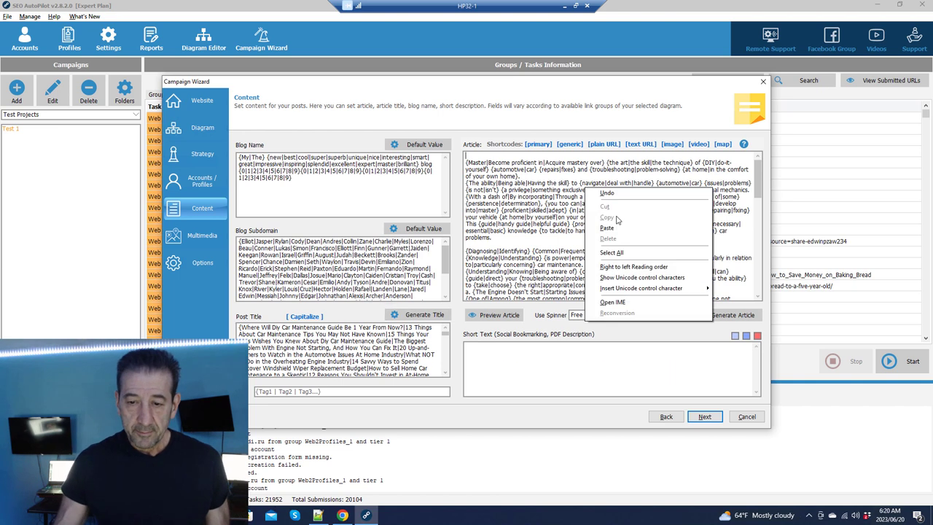
pyautogui.click(621, 253)
pyautogui.rightClick(553, 204)
pyautogui.click(570, 231)
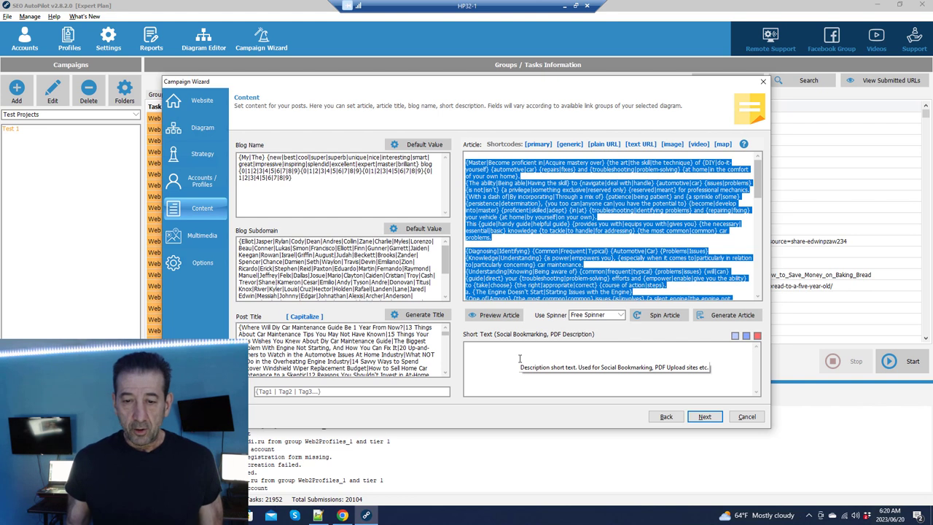
pyautogui.rightClick(520, 358)
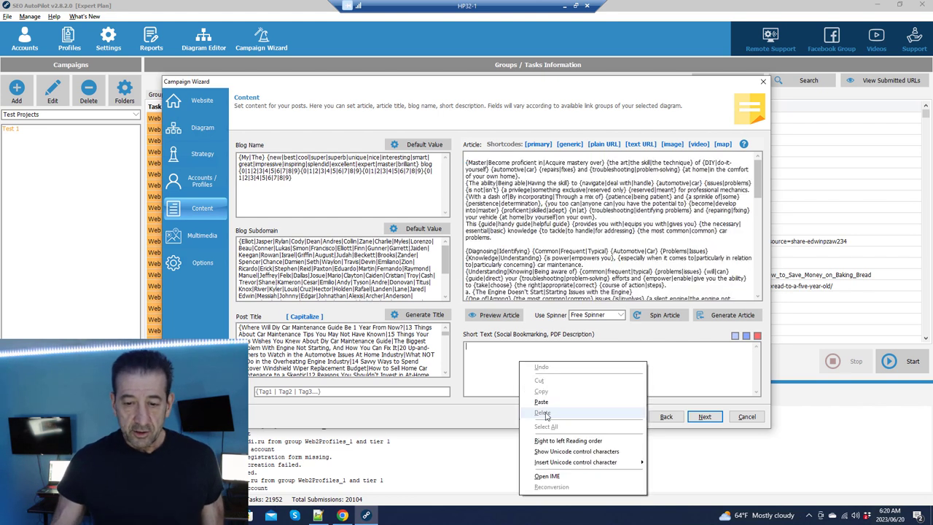
pyautogui.click(611, 405)
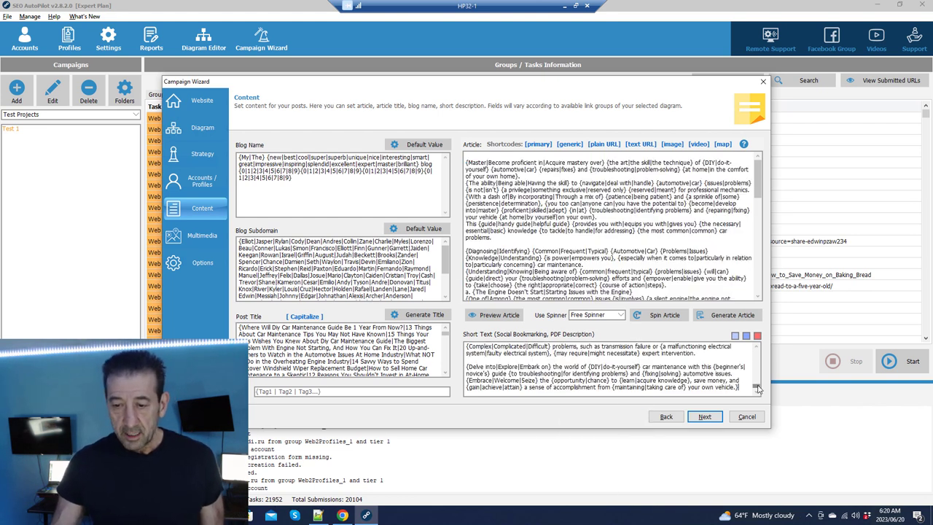
pyautogui.moveTo(757, 388); pyautogui.dragTo(751, 348)
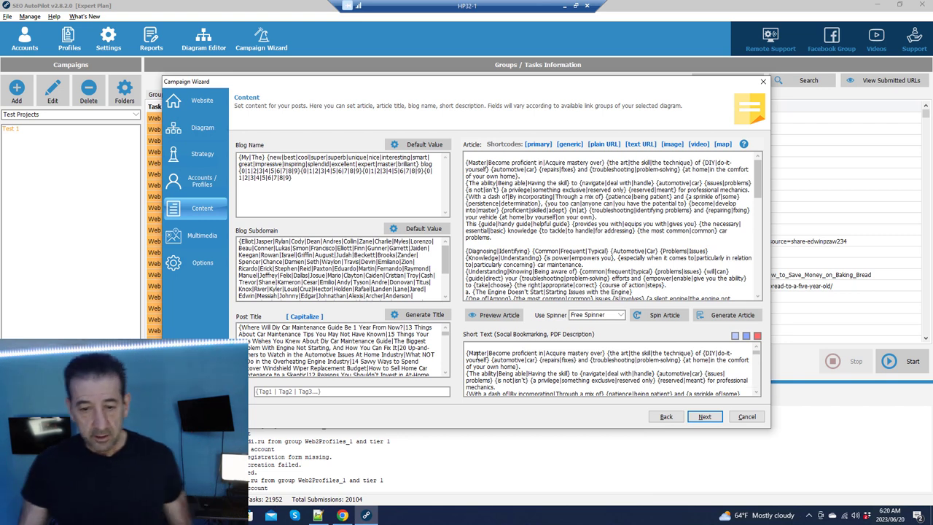
pyautogui.click(477, 353)
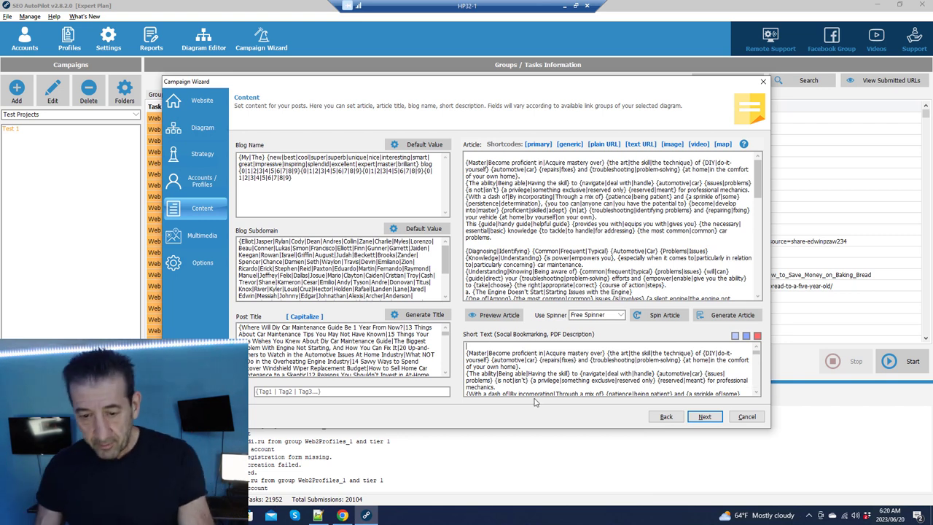
pyautogui.press('Delete')
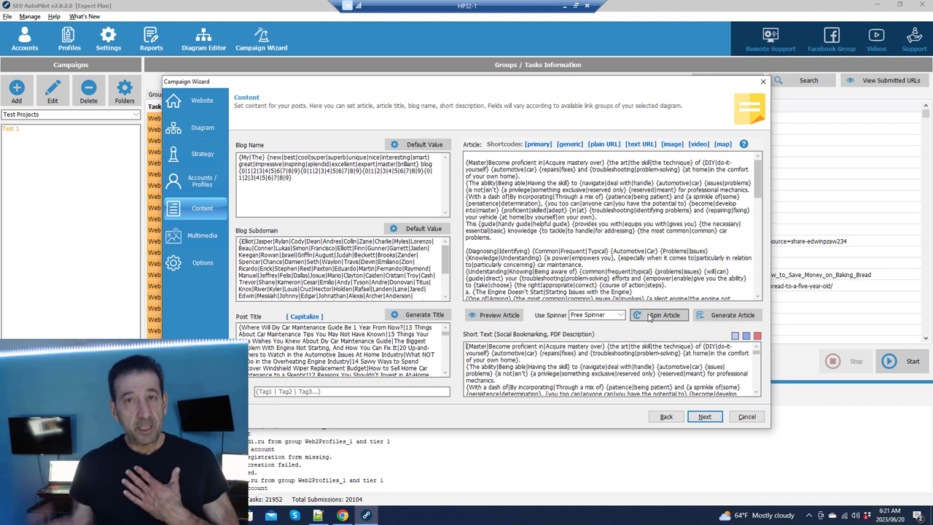
# Try to continue past the Content page, and check the article from start to end for missing spin brackets.
pyautogui.click(704, 417)
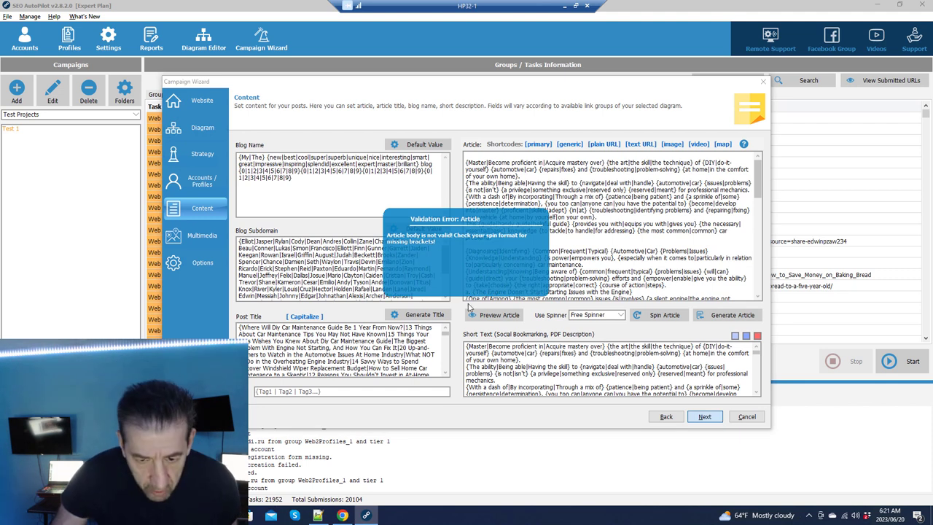
pyautogui.click(459, 241)
pyautogui.scroll(-4, 594, 205)
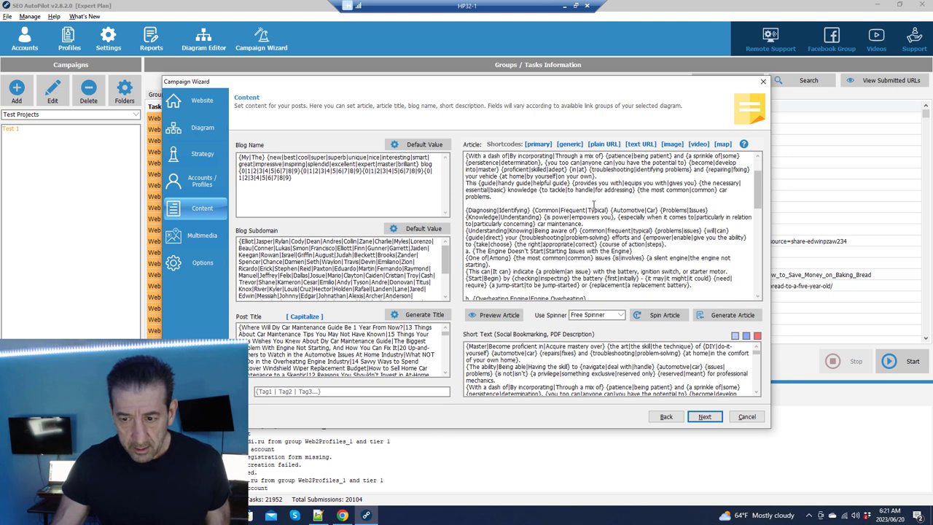
pyautogui.moveTo(759, 193); pyautogui.dragTo(756, 306)
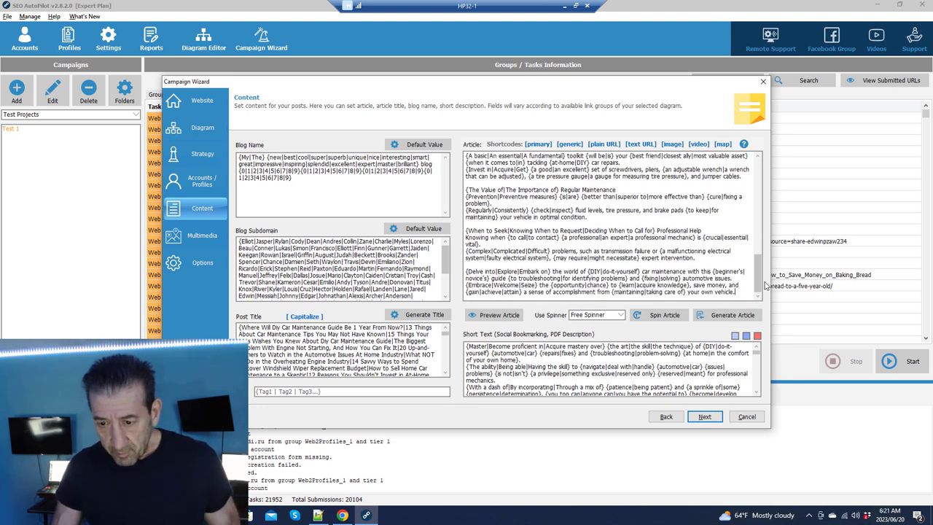
pyautogui.moveTo(761, 281); pyautogui.dragTo(751, 148)
pyautogui.click(702, 418)
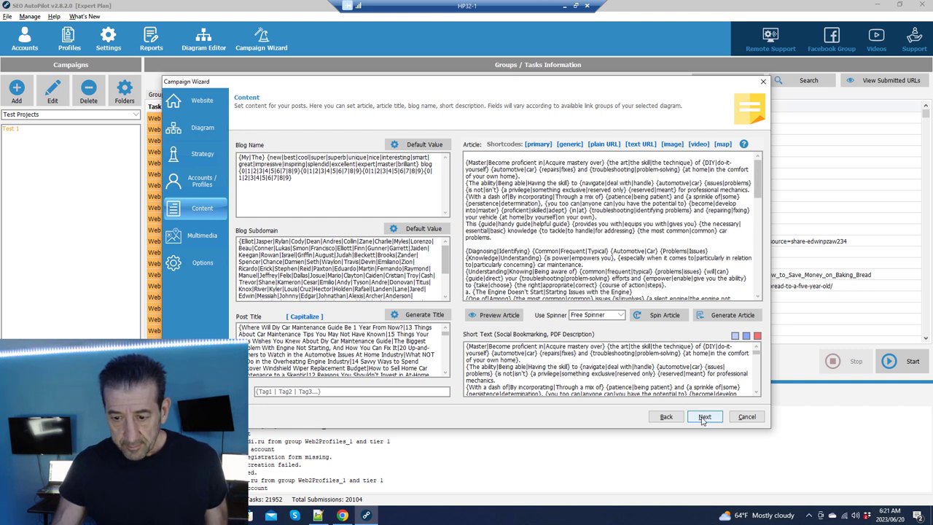
# Delete all the text in the Short Text field and try to continue past the Content page.
pyautogui.moveTo(761, 183); pyautogui.dragTo(764, 359)
pyautogui.rightClick(702, 394)
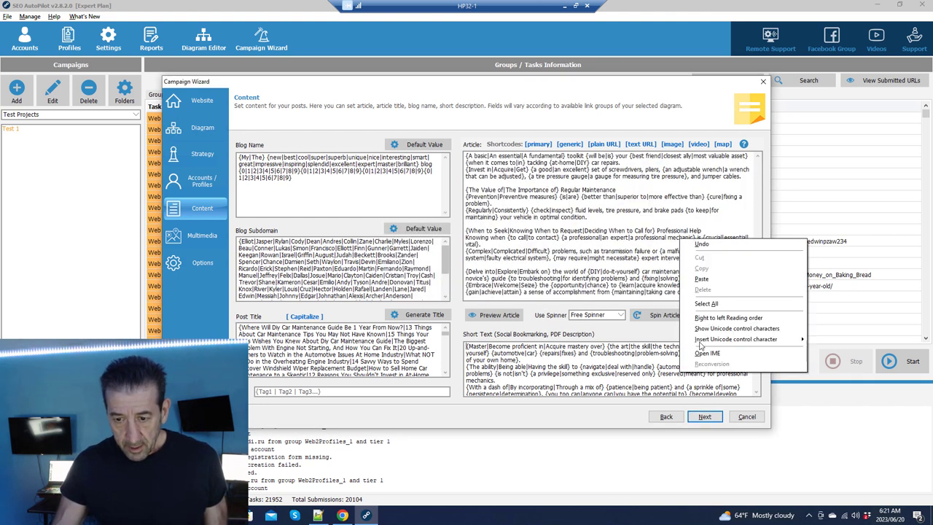
pyautogui.click(705, 310)
pyautogui.press('Delete')
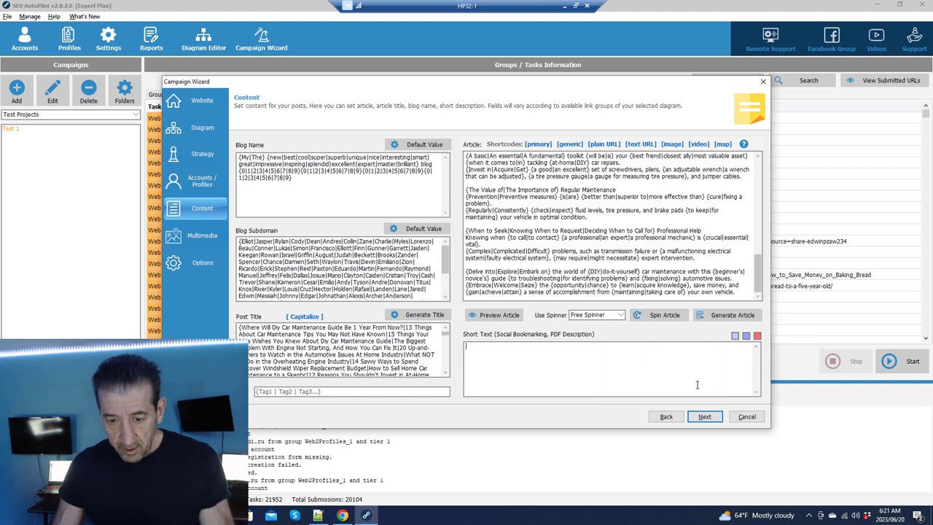
pyautogui.click(704, 418)
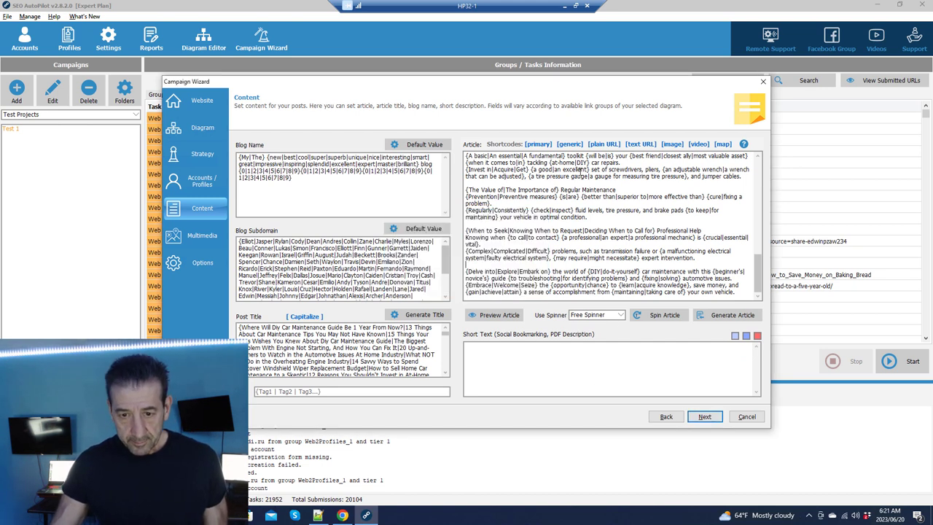
# Copy the full article text into the Short Text field again and continue to the Multimedia page.
pyautogui.rightClick(581, 171)
pyautogui.click(618, 236)
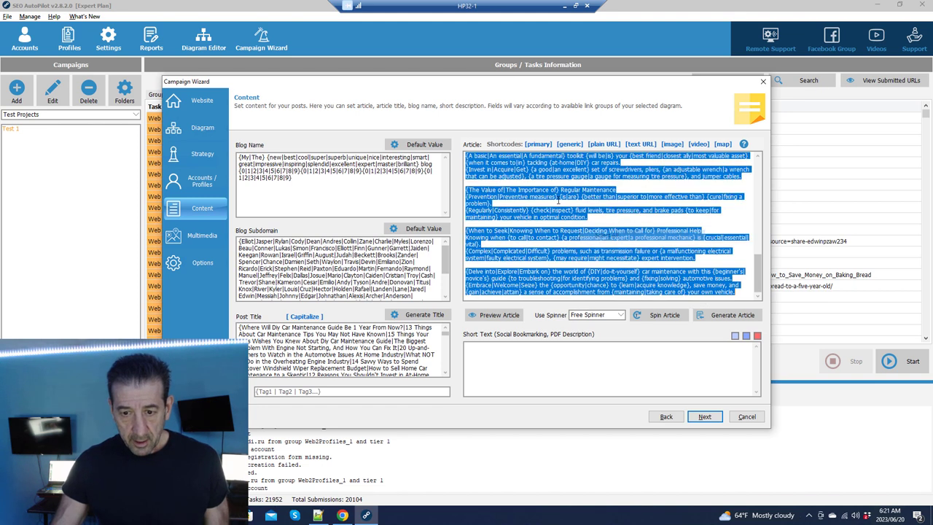
pyautogui.rightClick(558, 200)
pyautogui.click(570, 227)
pyautogui.rightClick(535, 356)
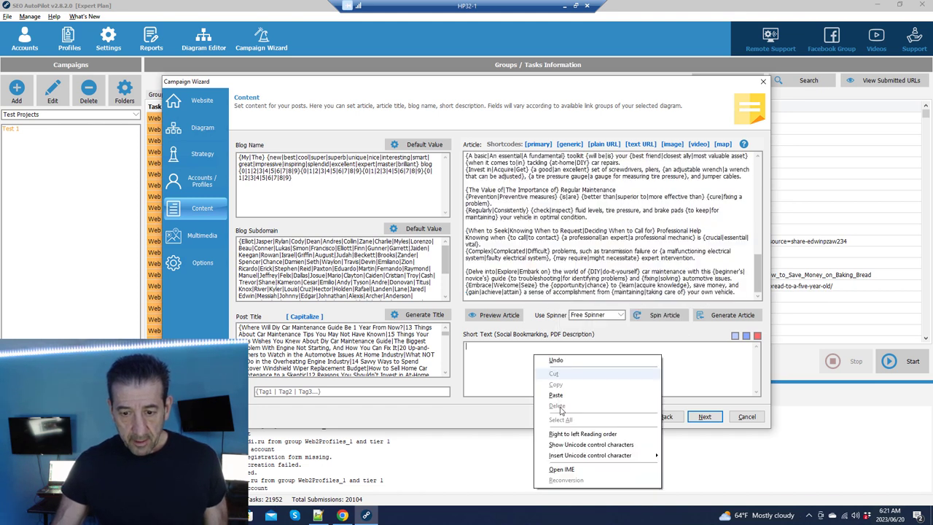
pyautogui.click(555, 394)
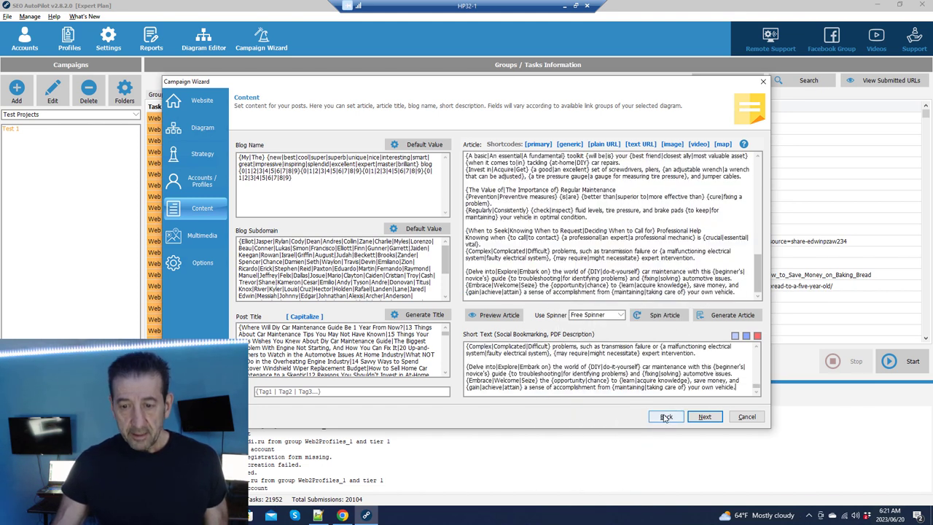
pyautogui.click(702, 419)
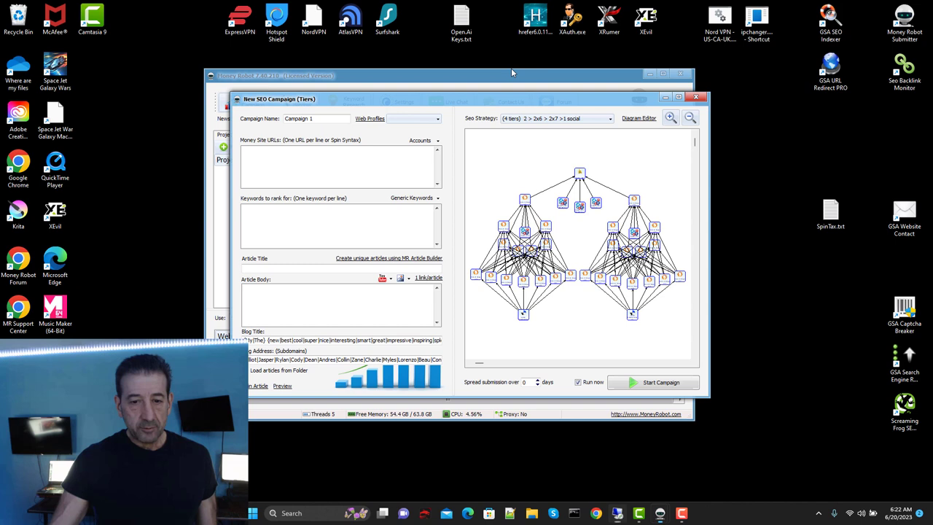
# Switch to Money Robot, view the article's image URL and placement options, and return to the SEO AutoPilot Multimedia page.
pyautogui.click(564, 5)
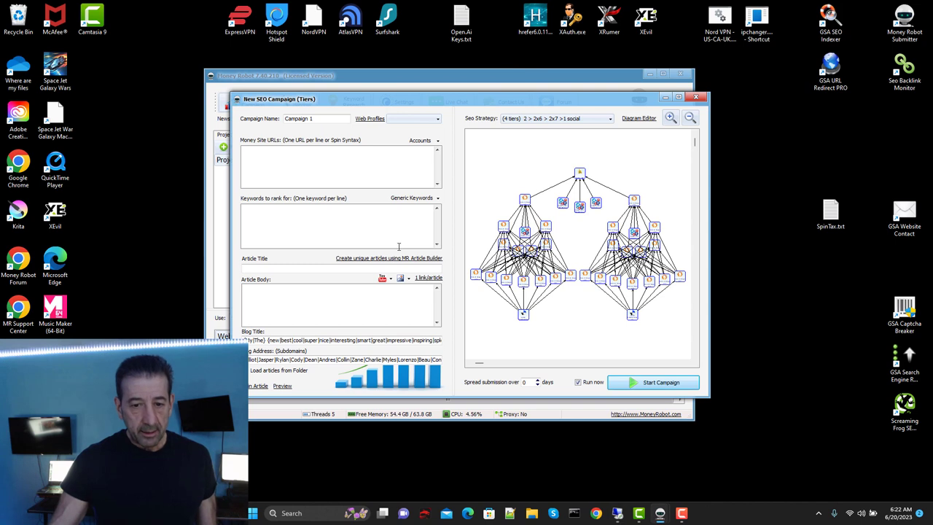
pyautogui.click(409, 280)
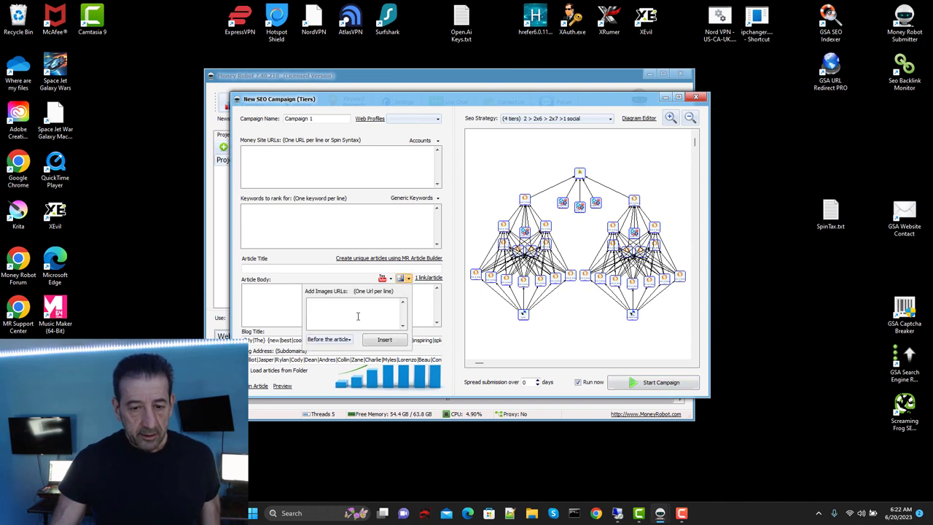
pyautogui.click(330, 340)
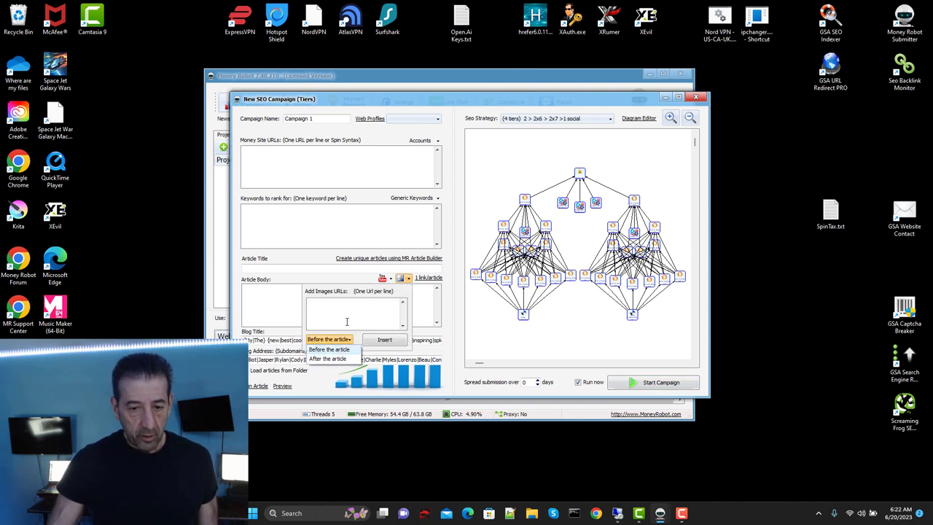
pyautogui.click(618, 513)
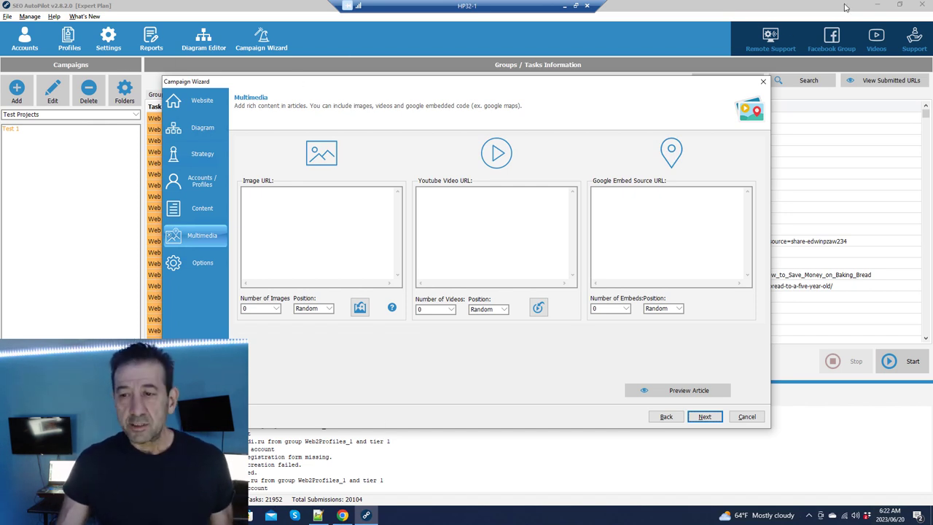
pyautogui.click(881, 9)
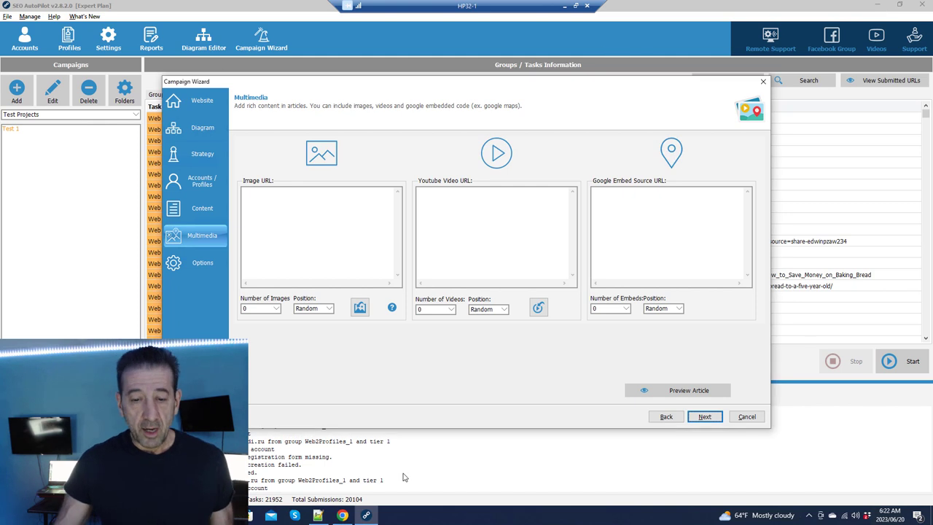
# Switch to Chrome and open the Automotive category of the top-10.blog site.
pyautogui.click(343, 515)
pyautogui.scroll(5, 298, 284)
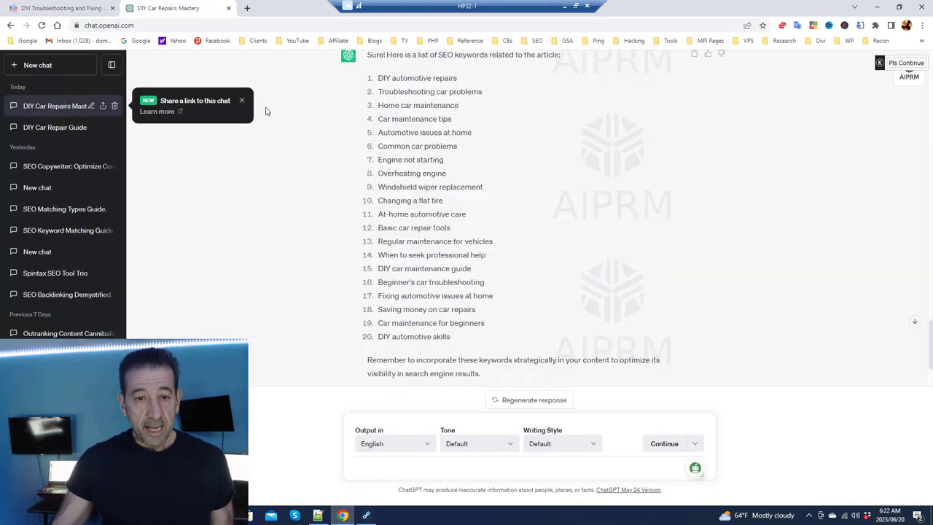
pyautogui.hotkey('alt', 'Tab')
pyautogui.scroll(-5, 488, 257)
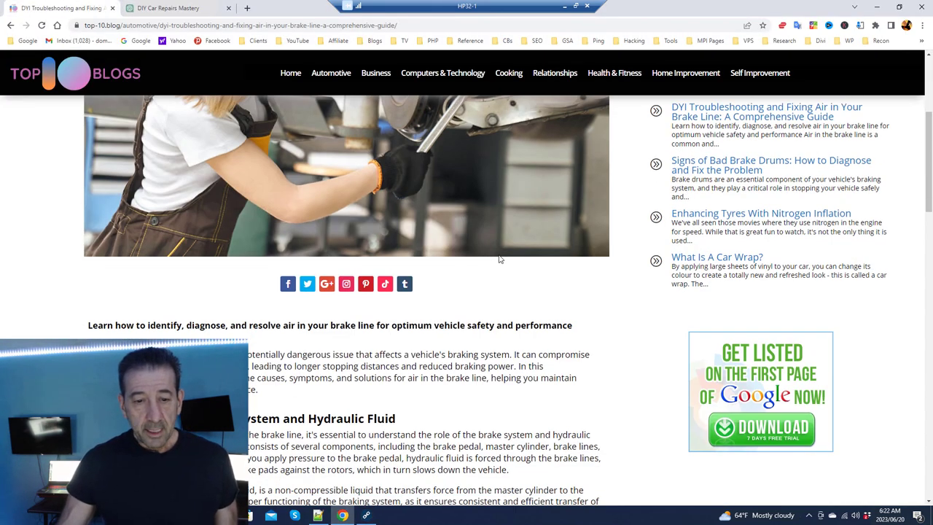
pyautogui.scroll(4, 677, 167)
pyautogui.scroll(5, 677, 168)
pyautogui.click(331, 73)
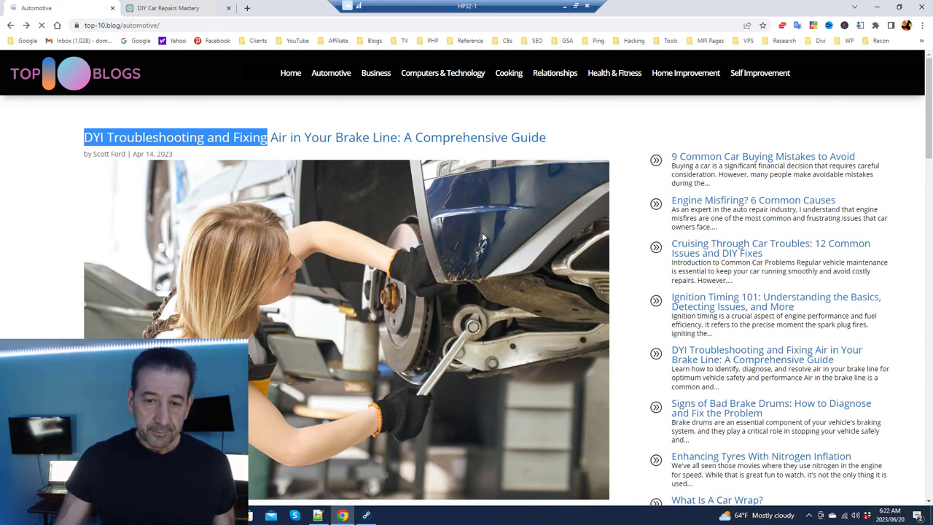
# Copy the image address of the first Automotive post and paste it into the campaign's Image URL list in SEO AutoPilot.
pyautogui.scroll(-1, 448, 270)
pyautogui.scroll(-5, 447, 271)
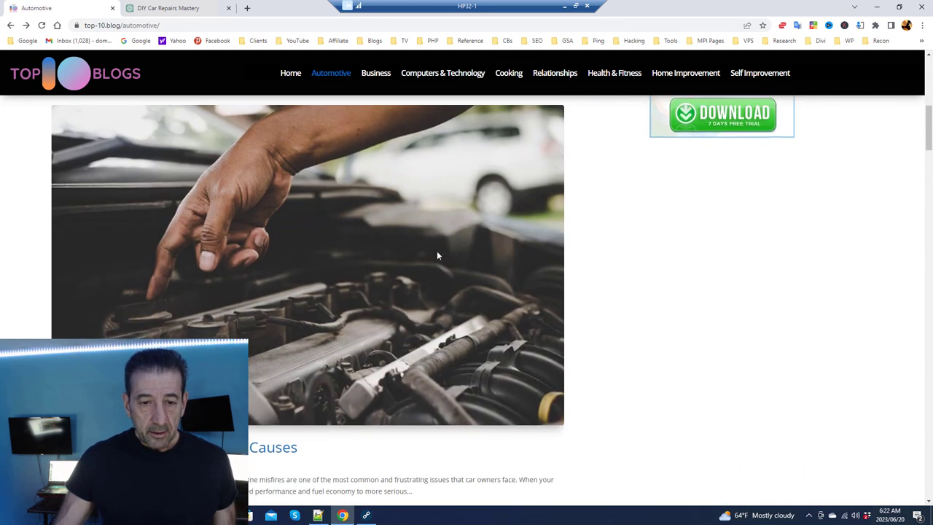
pyautogui.scroll(6, 438, 254)
pyautogui.rightClick(322, 280)
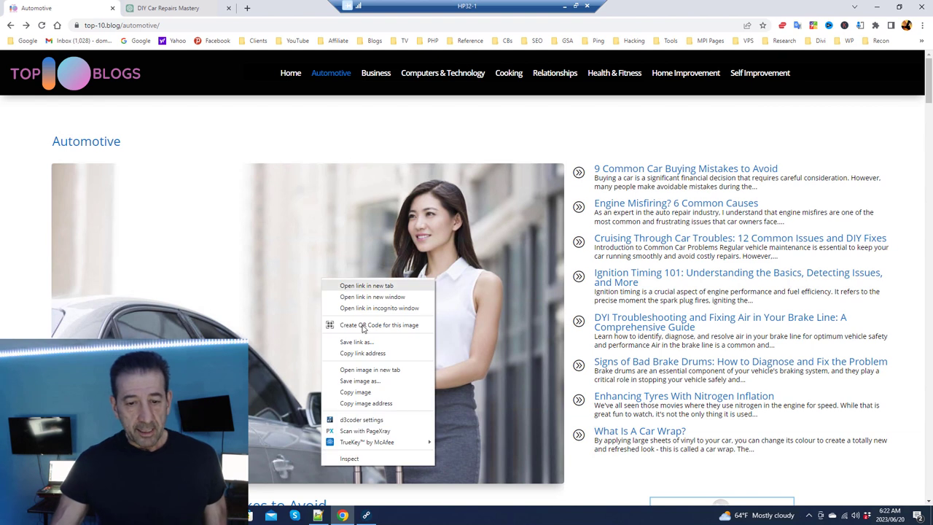
pyautogui.click(376, 406)
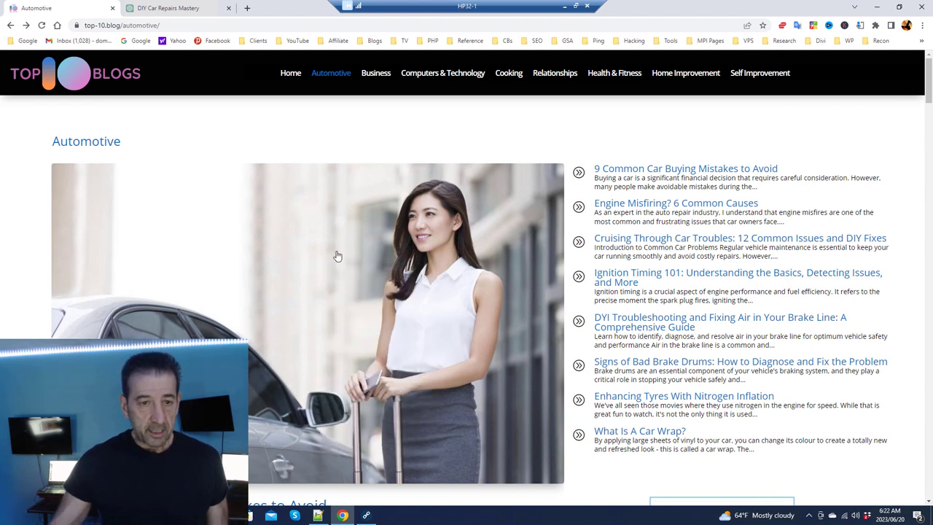
pyautogui.click(366, 515)
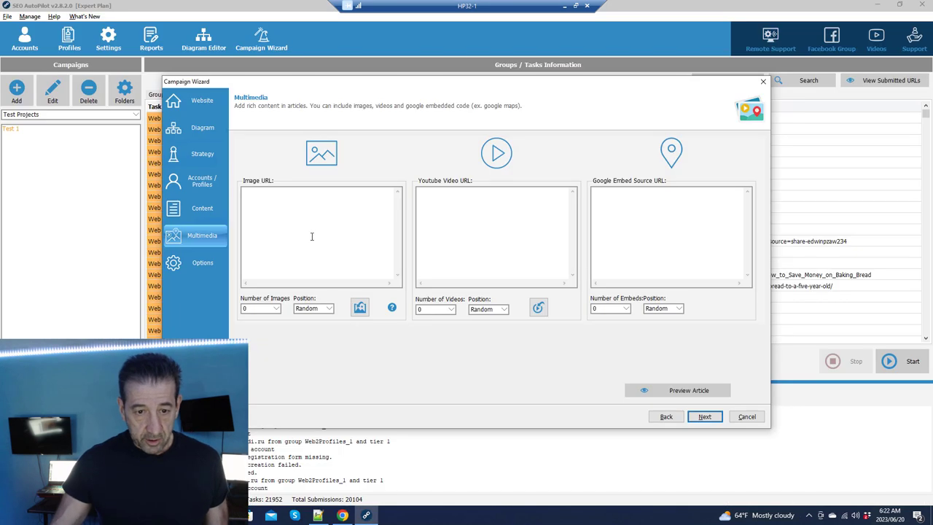
pyautogui.rightClick(303, 220)
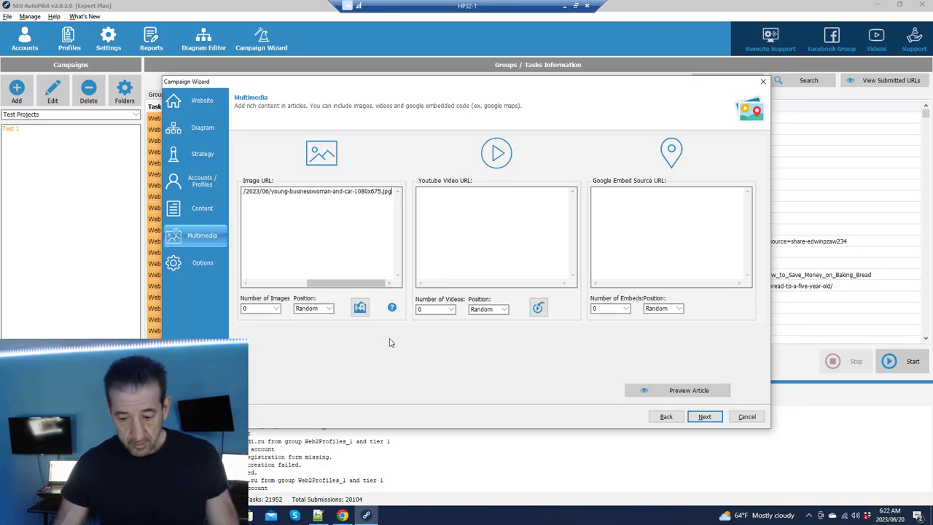
# Copy the image address of the "Engine Misfiring? 6 Common Causes" post in Chrome and paste it on a new line in SEO AutoPilot's Image URL list.
pyautogui.click(341, 516)
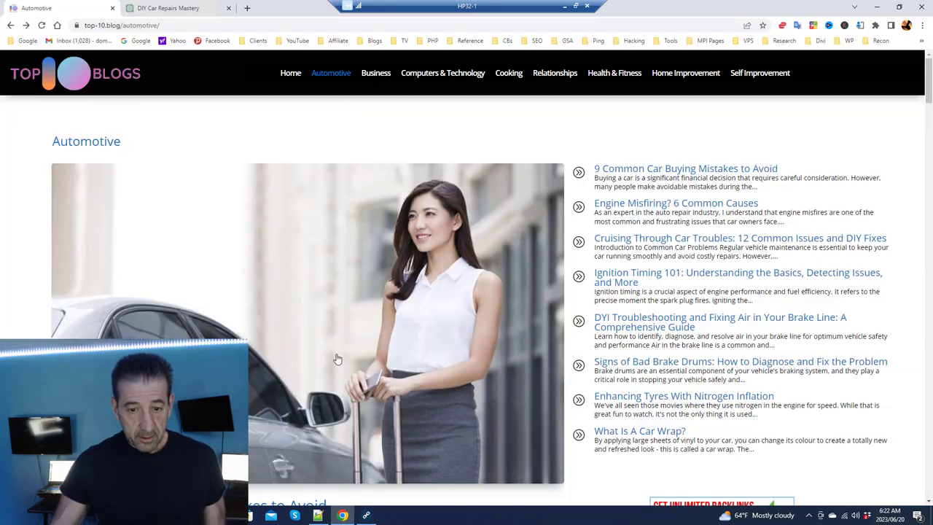
pyautogui.scroll(-6, 324, 361)
pyautogui.rightClick(322, 245)
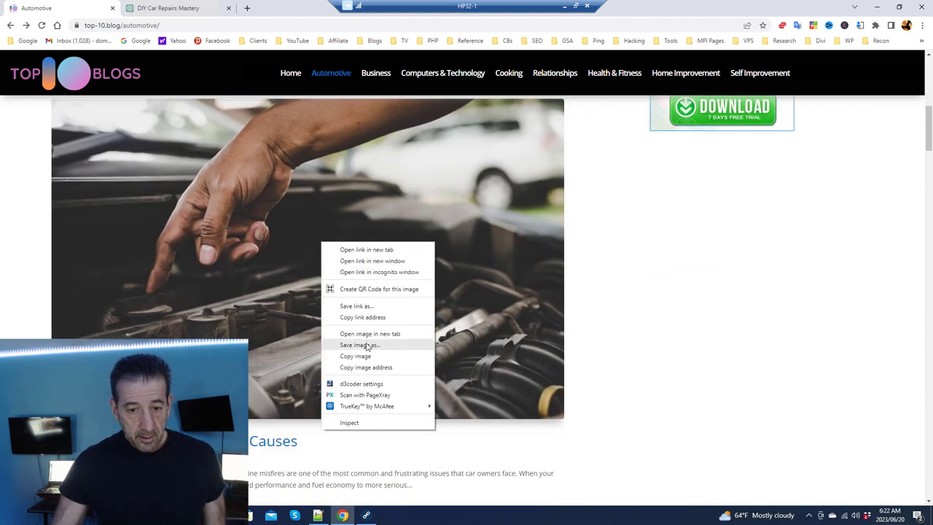
pyautogui.click(367, 370)
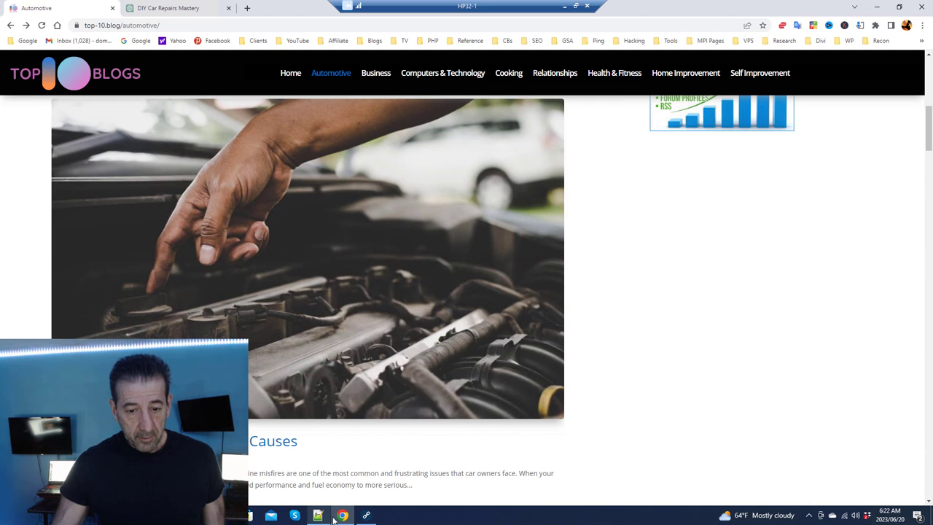
pyautogui.click(366, 516)
pyautogui.rightClick(276, 204)
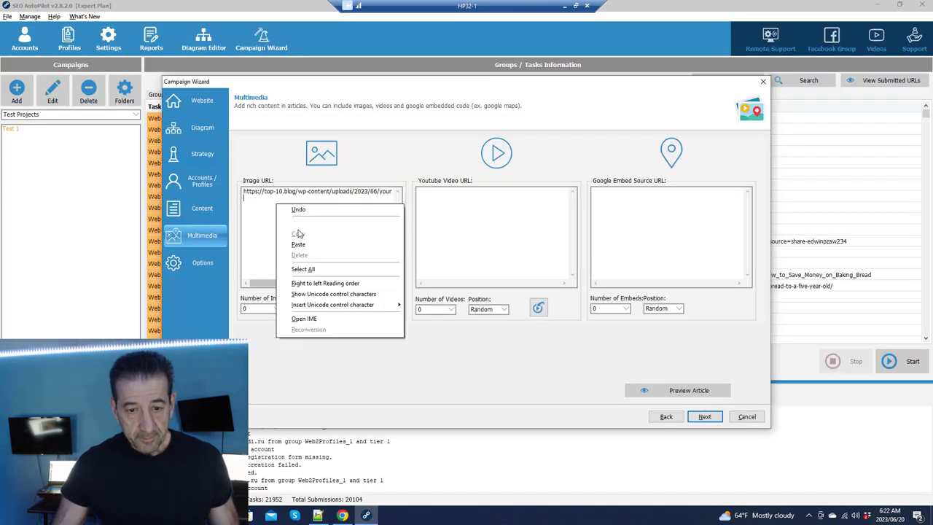
pyautogui.click(295, 244)
pyautogui.press('Return')
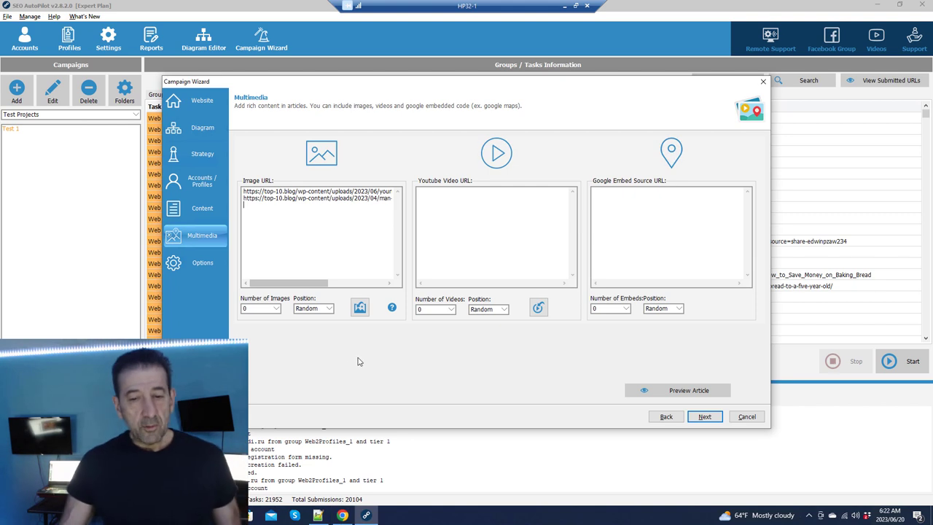
pyautogui.click(321, 515)
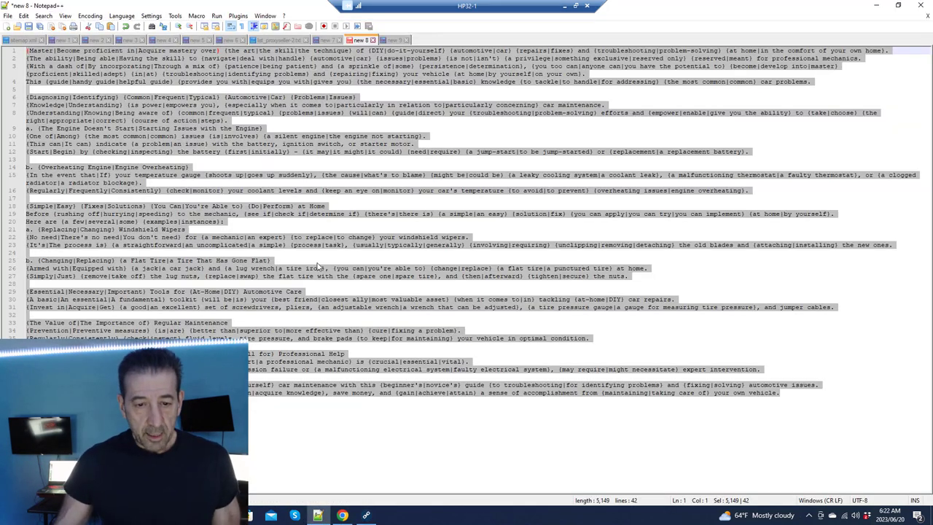
pyautogui.click(873, 8)
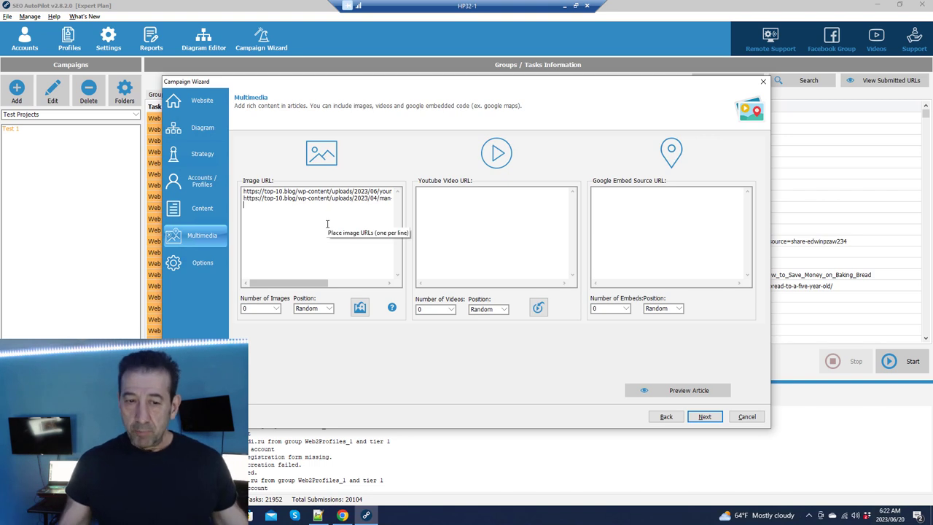
# Add the image address of Chrome's "12 Common Issues and DIY Fixes" post as the third line of SEO AutoPilot's Image URL list.
pyautogui.click(342, 515)
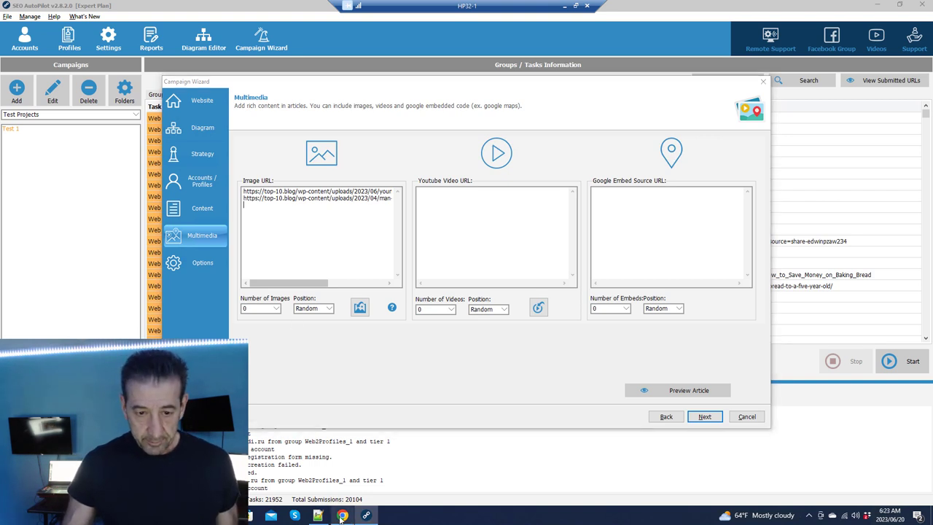
pyautogui.scroll(-5, 343, 334)
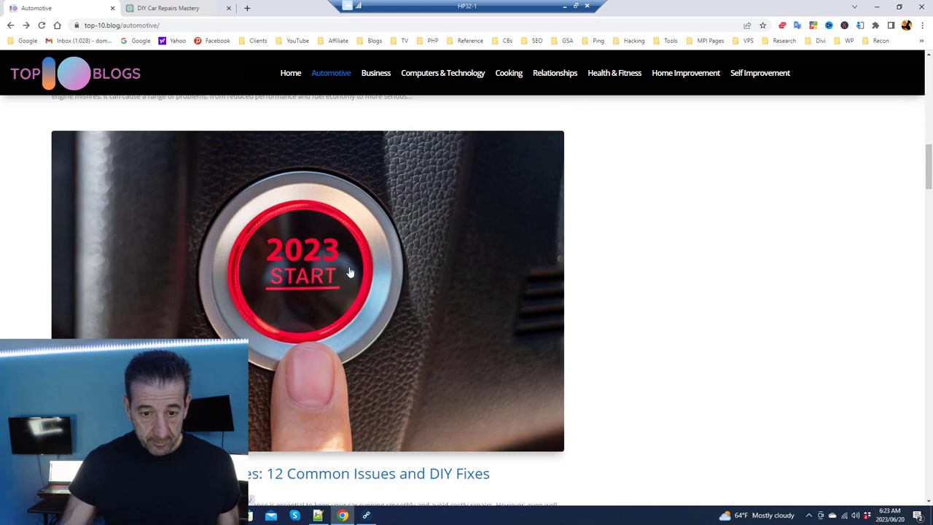
pyautogui.rightClick(350, 267)
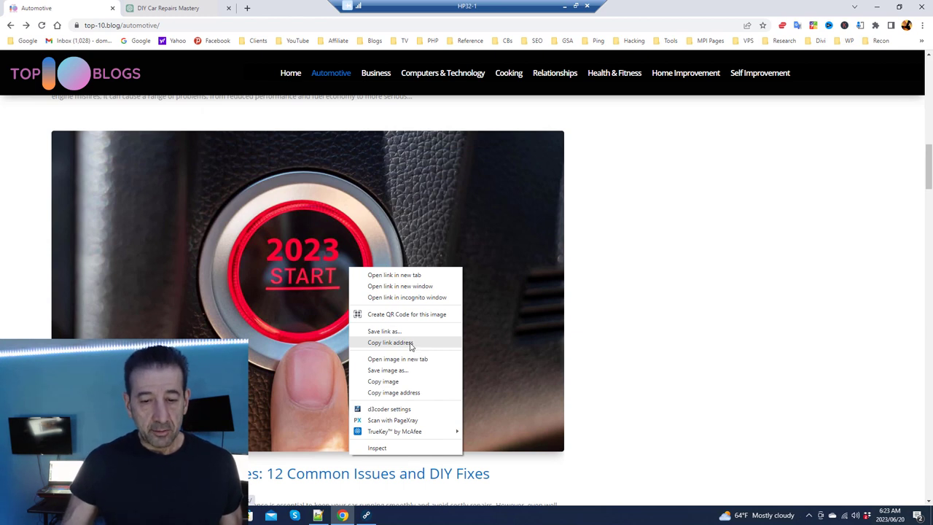
pyautogui.click(400, 392)
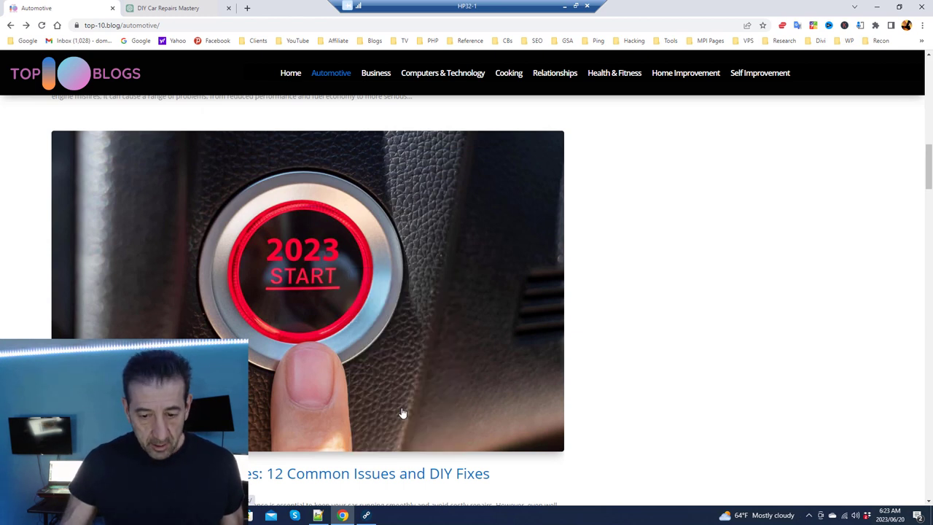
pyautogui.click(366, 515)
pyautogui.rightClick(279, 212)
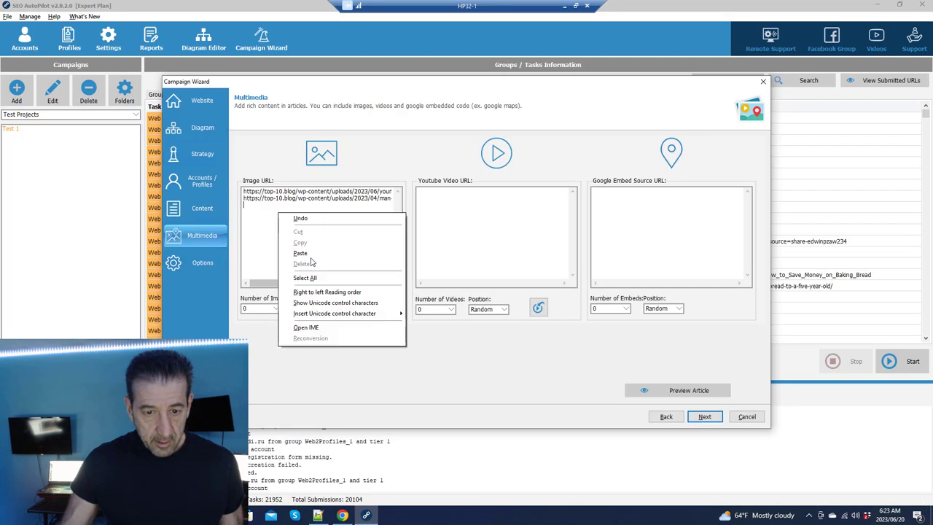
pyautogui.click(310, 254)
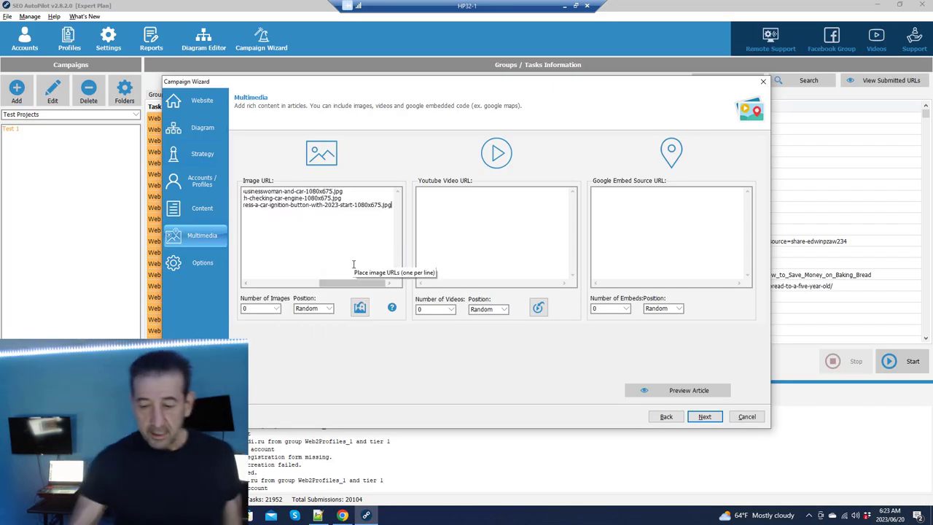
pyautogui.press('Return')
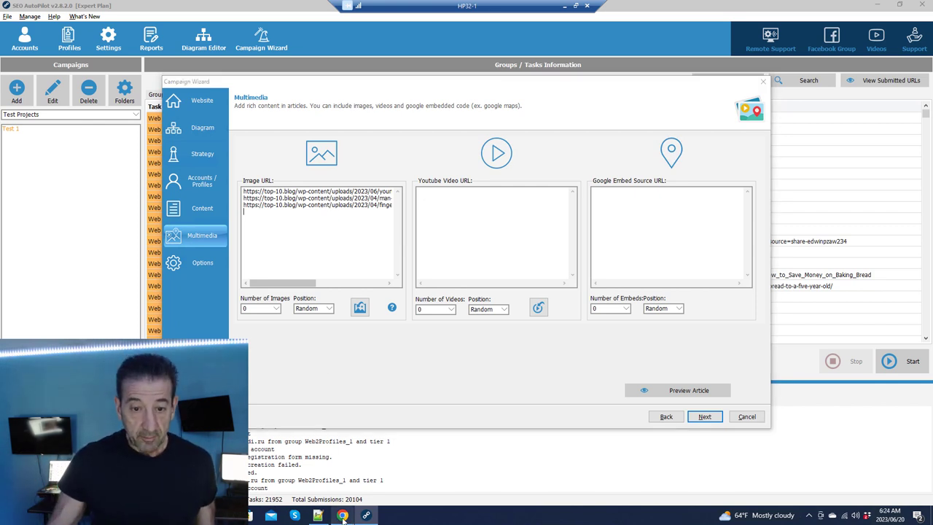
# Copy the image address of the "Ignition Timing 101" post in Chrome and paste it as the fourth entry in SEO AutoPilot's Image URL list.
pyautogui.click(343, 516)
pyautogui.scroll(-5, 321, 254)
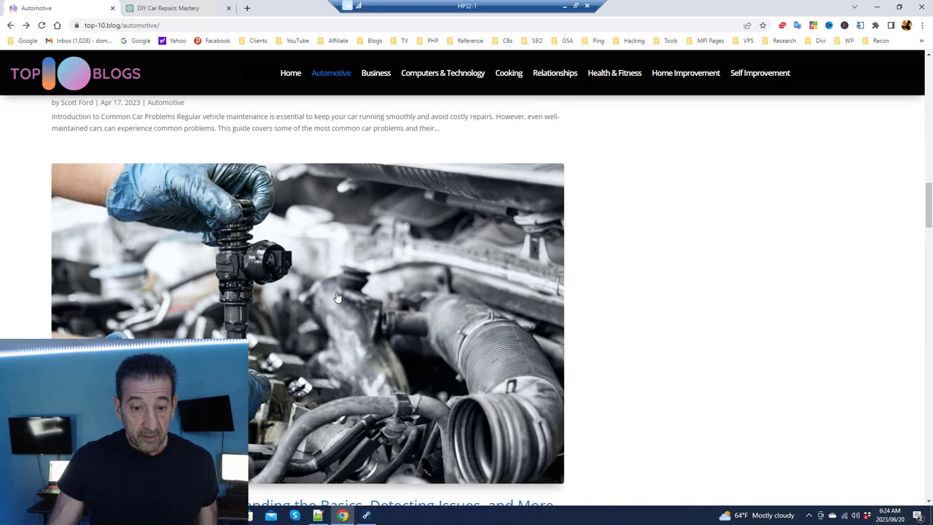
pyautogui.rightClick(336, 294)
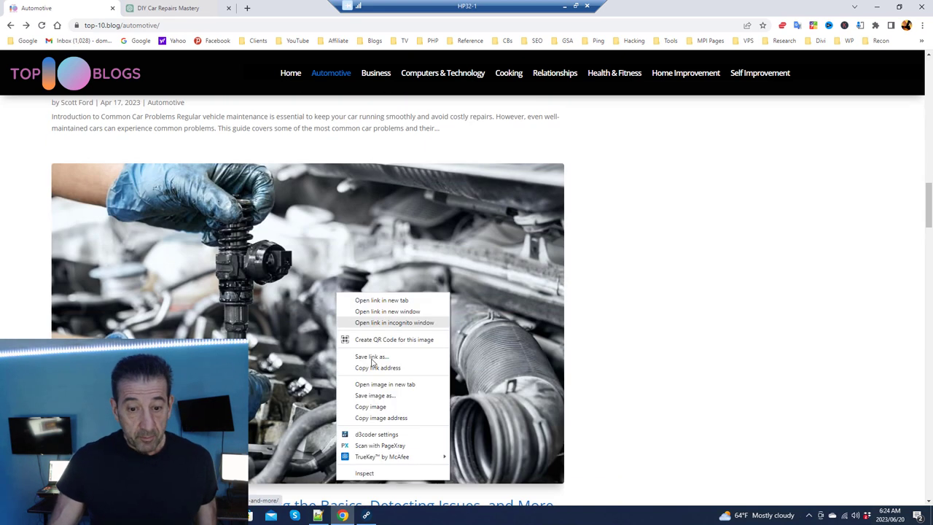
pyautogui.click(388, 418)
pyautogui.click(366, 516)
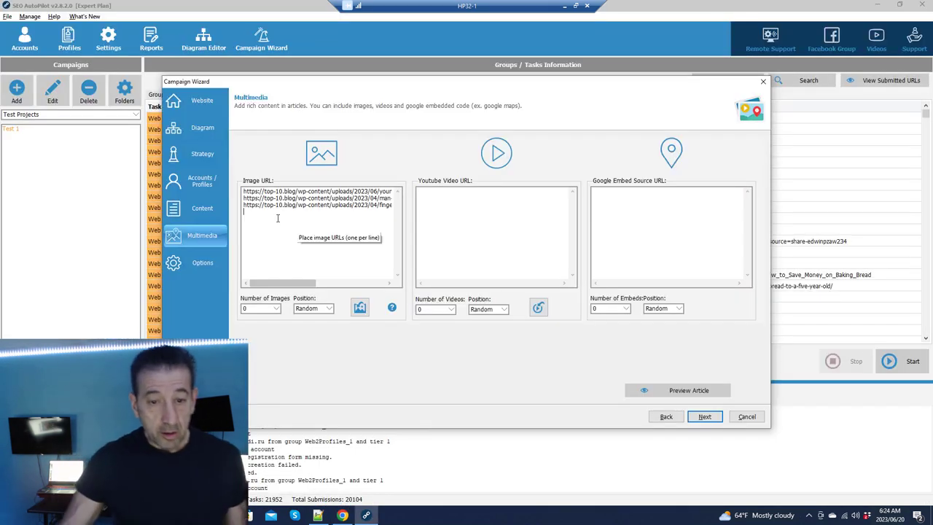
pyautogui.rightClick(273, 215)
pyautogui.click(309, 261)
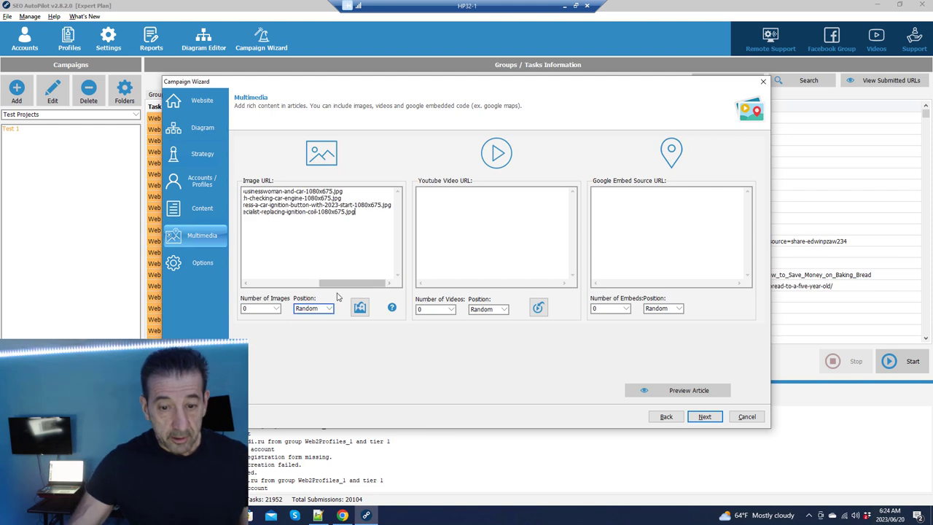
pyautogui.moveTo(360, 283); pyautogui.dragTo(250, 284)
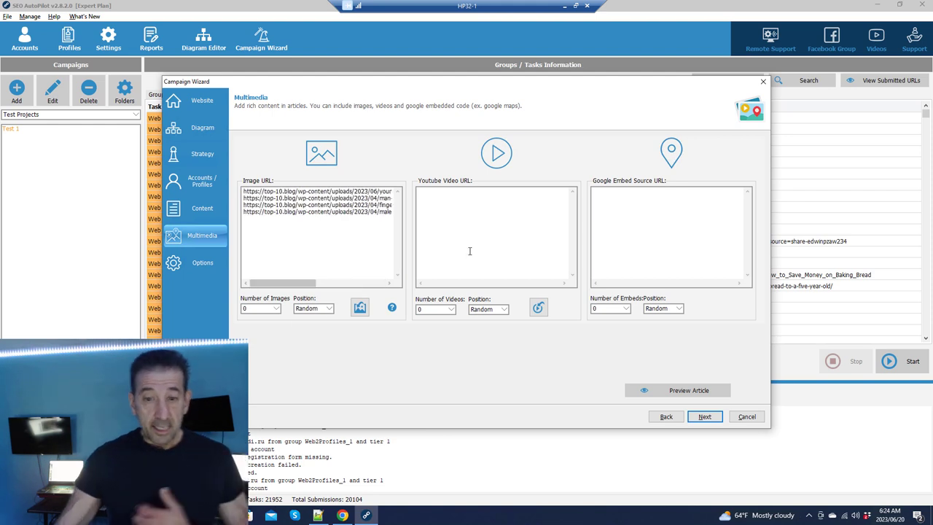
# Set the number of images per article to 2 and keep their position as Random.
pyautogui.click(431, 252)
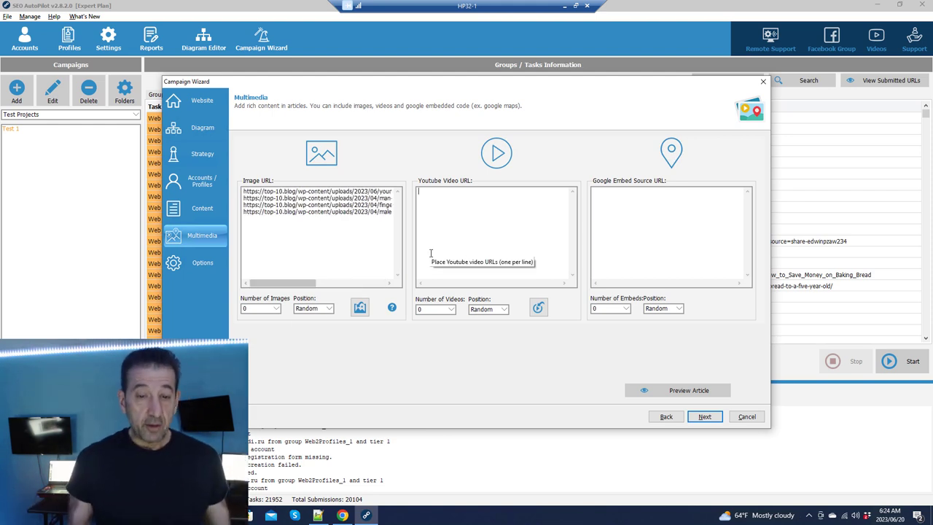
pyautogui.click(272, 310)
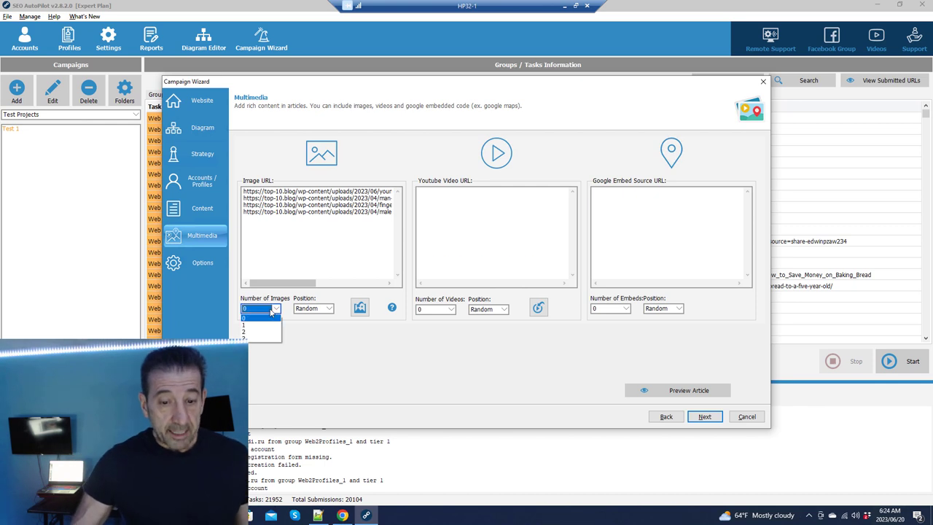
pyautogui.click(265, 333)
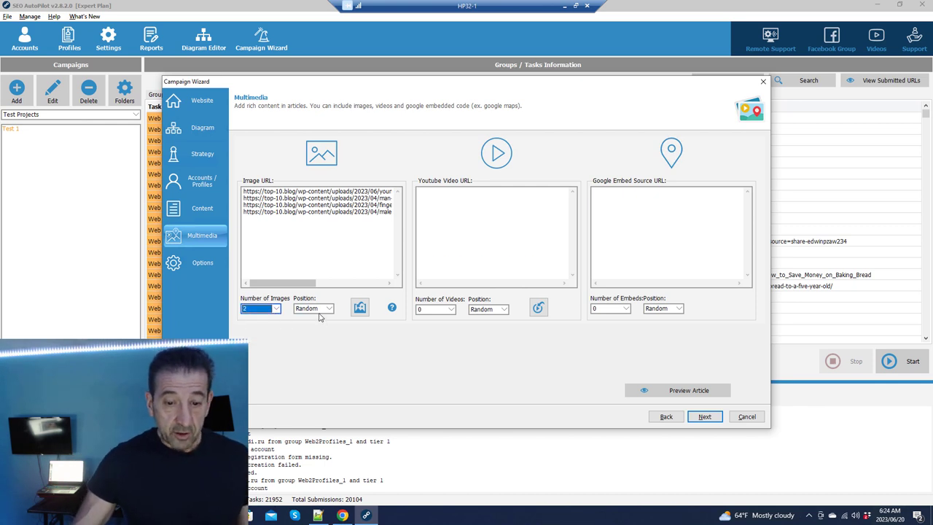
pyautogui.click(327, 312)
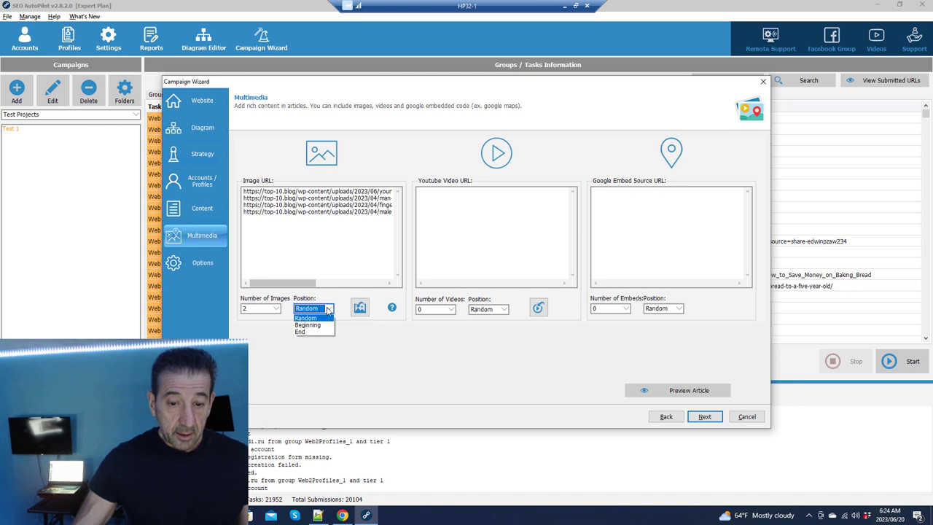
pyautogui.click(326, 316)
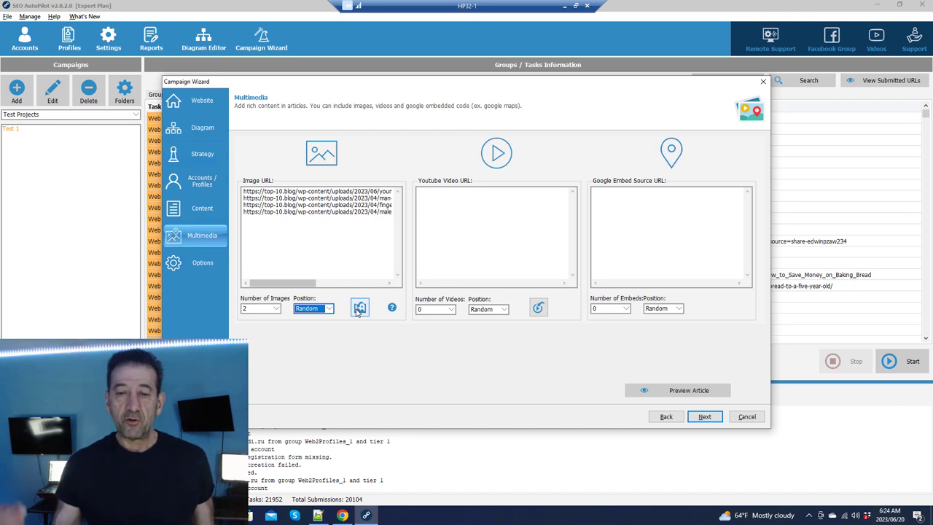
# Set the number of YouTube videos to 1 and their position to End.
pyautogui.click(474, 218)
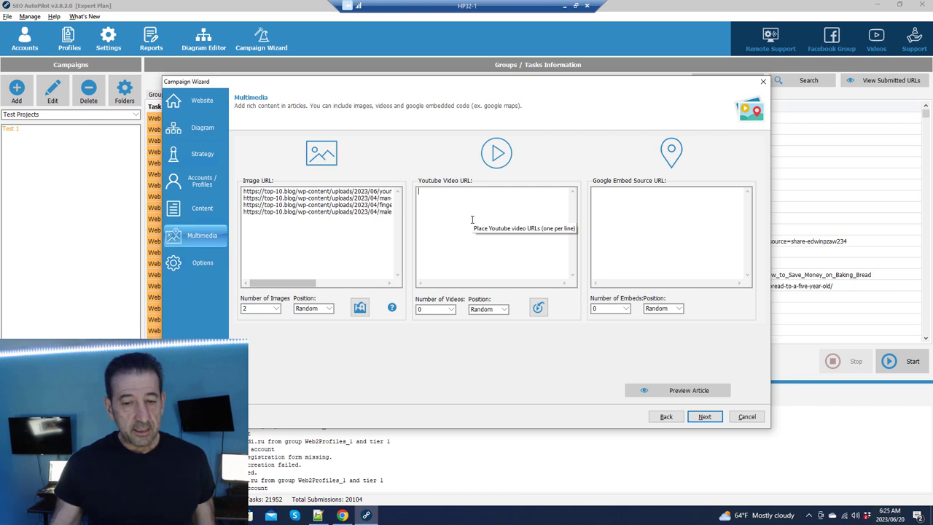
pyautogui.click(450, 312)
pyautogui.click(455, 309)
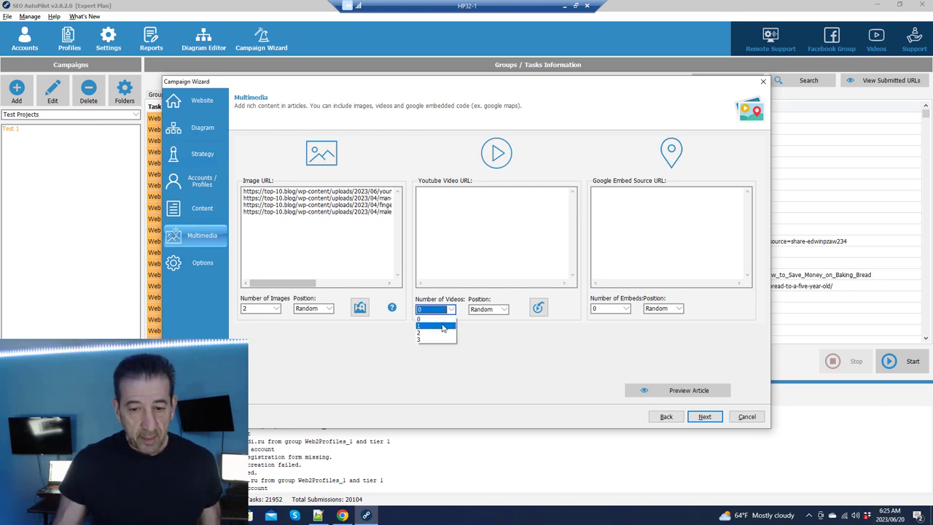
pyautogui.click(443, 328)
pyautogui.click(508, 312)
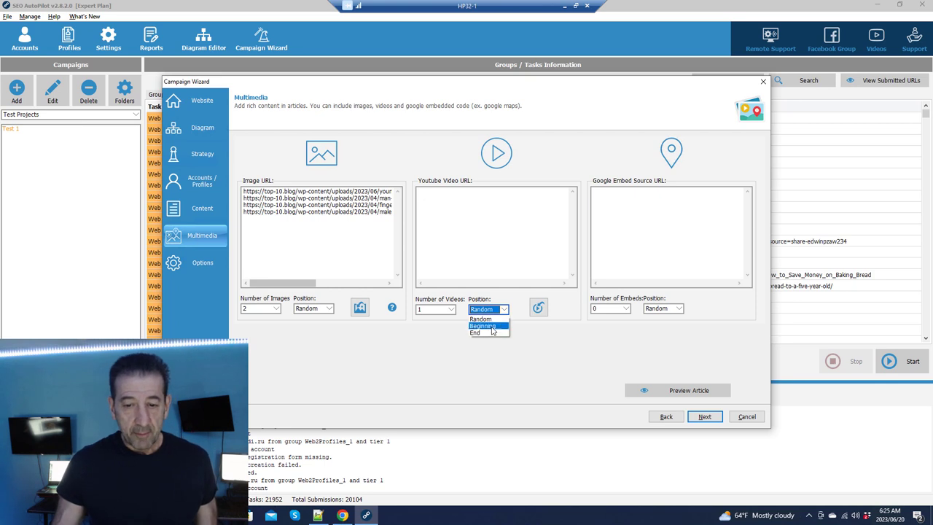
pyautogui.click(488, 333)
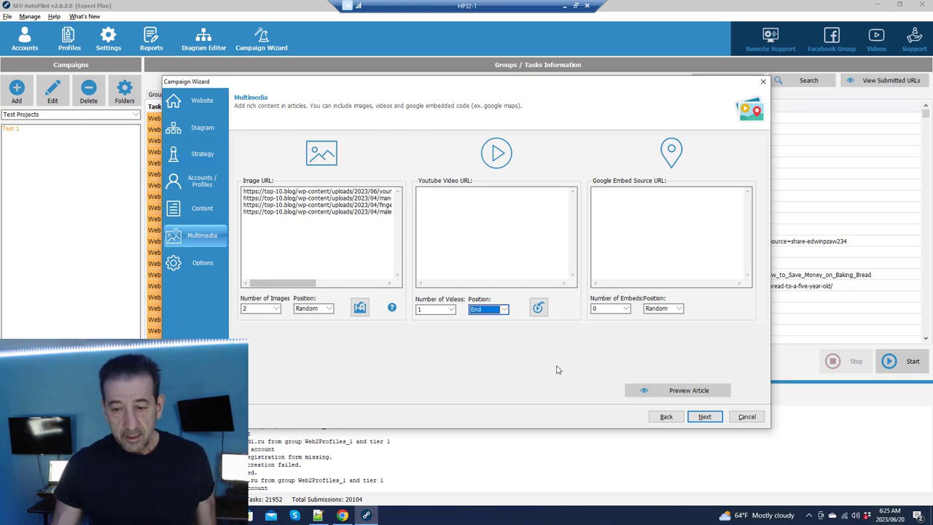
# Preview the article, spin it for another version, close the preview and try to continue to the Options page.
pyautogui.click(656, 392)
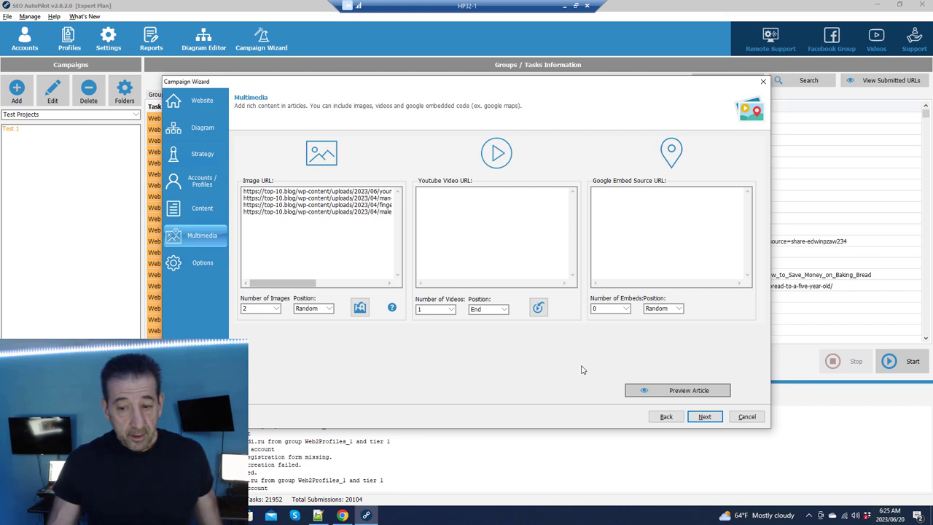
pyautogui.click(671, 391)
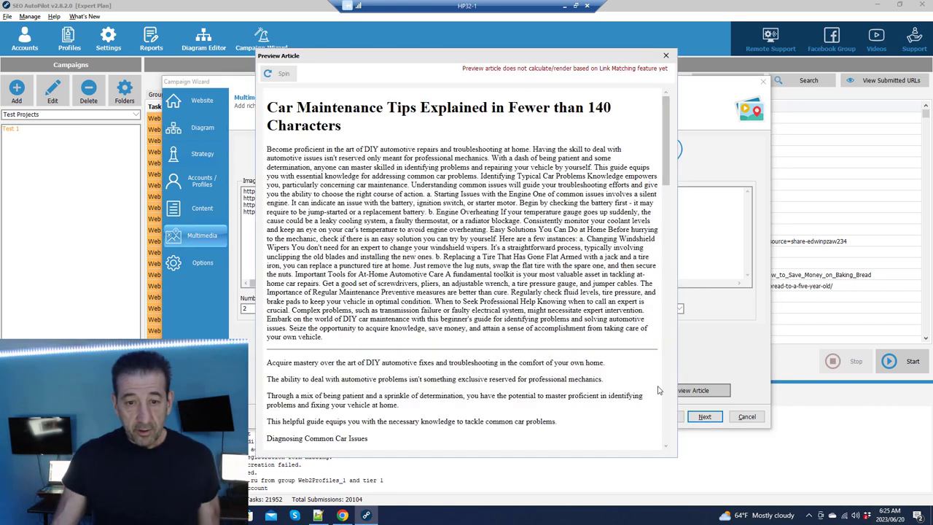
pyautogui.moveTo(660, 155)
pyautogui.mouseDown()
pyautogui.moveTo(690, 265)
pyautogui.moveTo(692, 412)
pyautogui.moveTo(677, 162)
pyautogui.mouseUp()
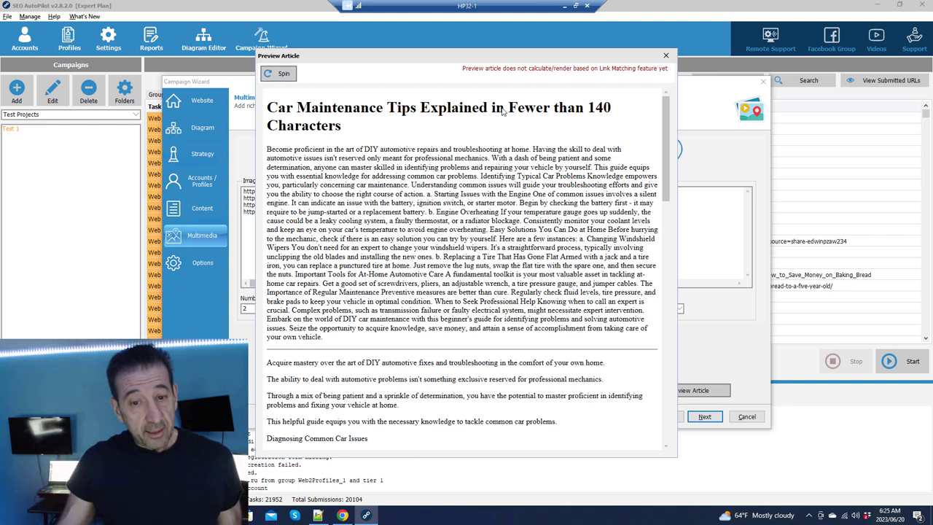
pyautogui.click(279, 74)
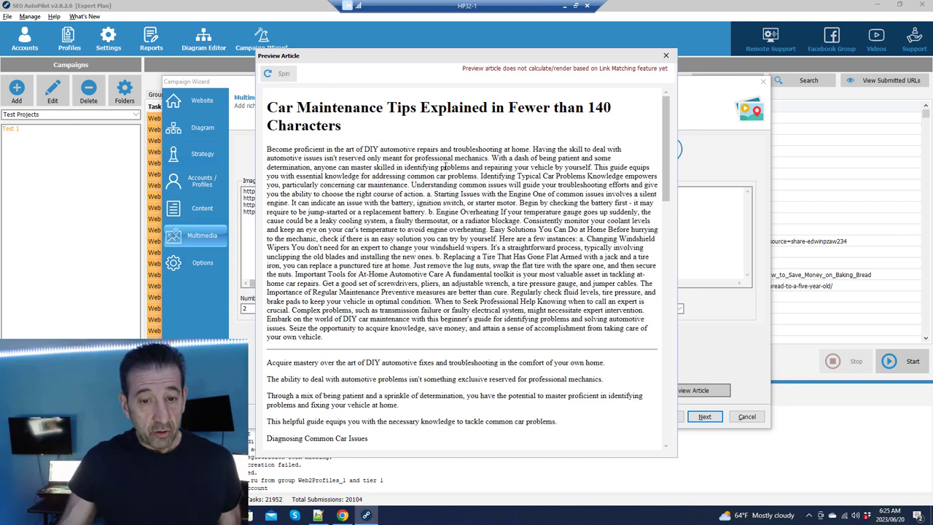
pyautogui.click(278, 76)
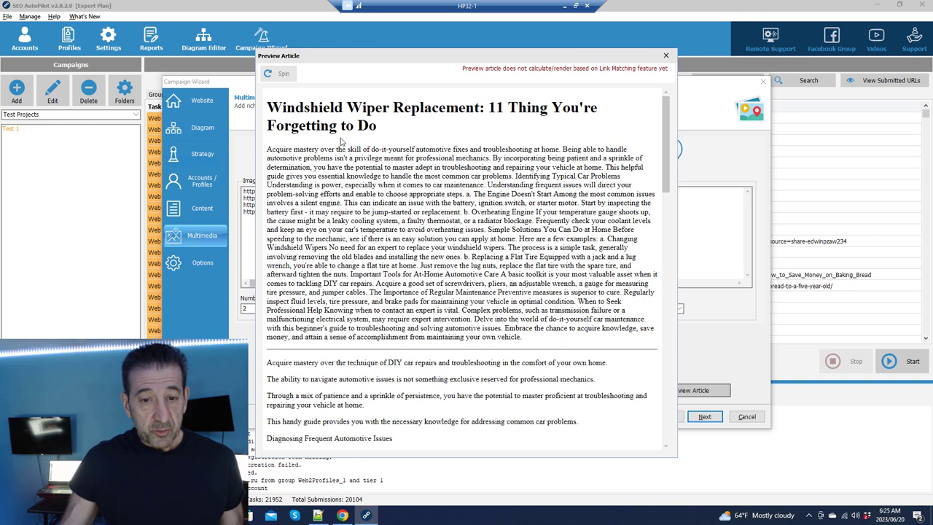
pyautogui.click(666, 56)
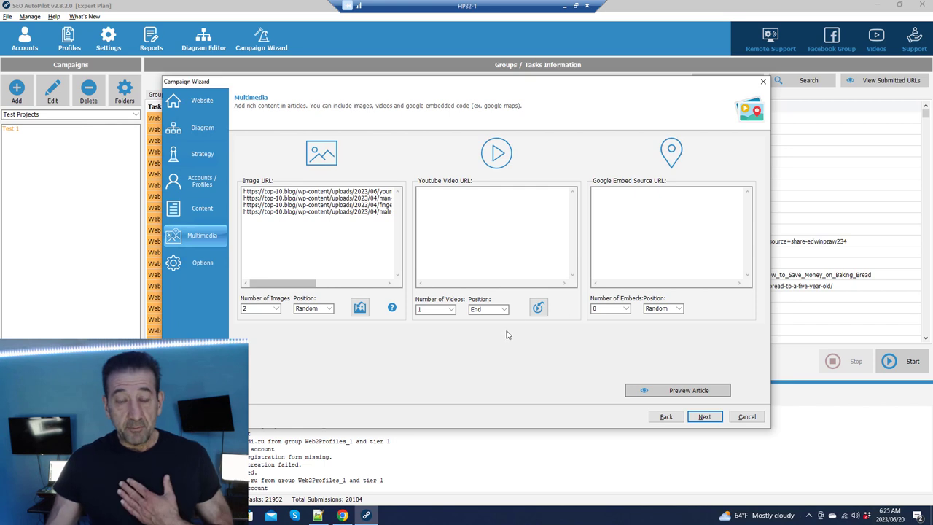
pyautogui.click(704, 417)
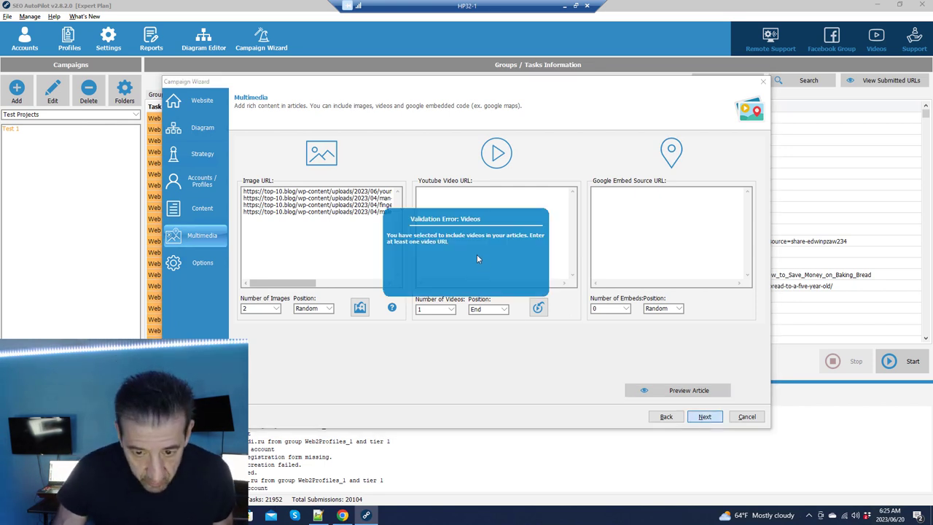
# Set the number of YouTube videos to 0 and continue to the Options page.
pyautogui.click(441, 309)
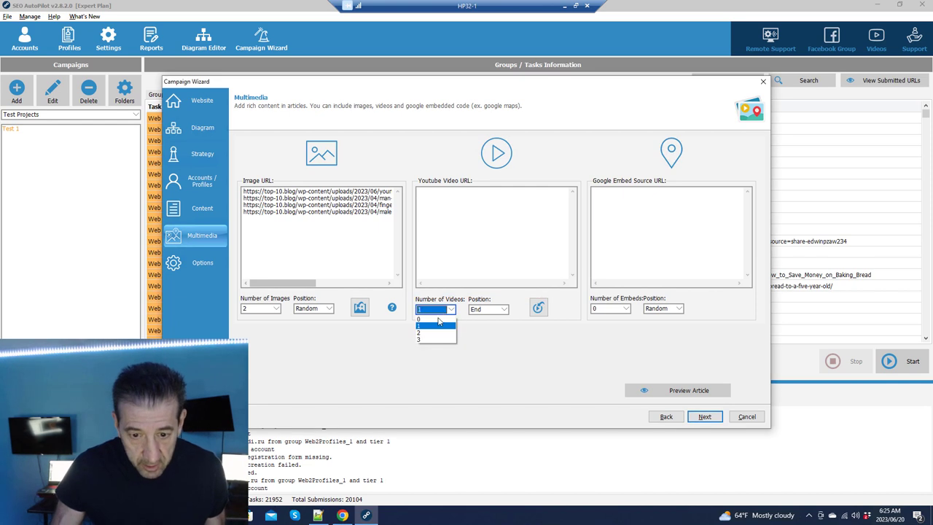
pyautogui.click(442, 320)
pyautogui.click(704, 416)
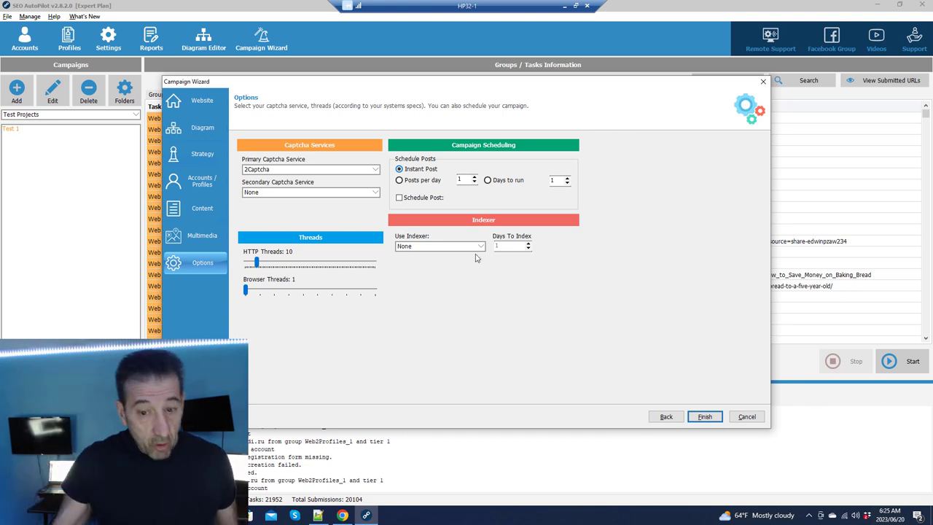
# Keep 2Captcha as the primary captcha service and set the secondary captcha service to XEvil.
pyautogui.click(333, 170)
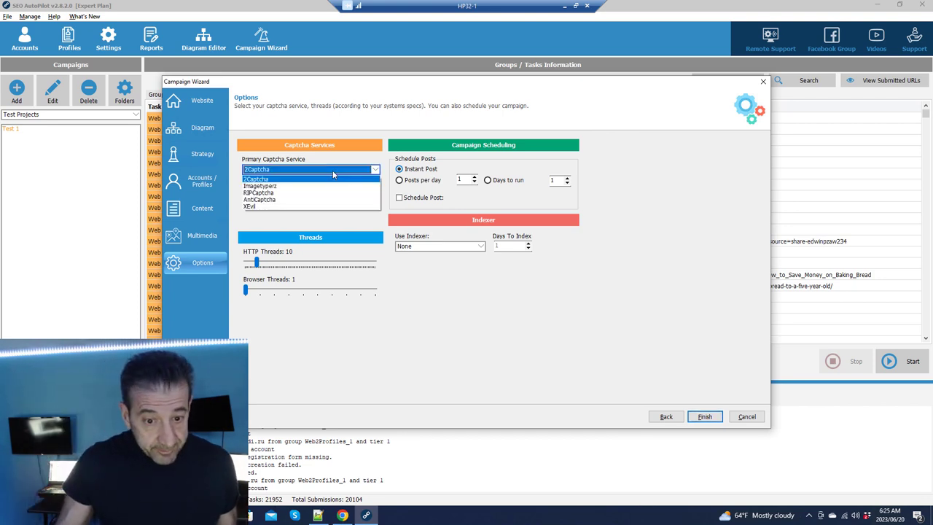
pyautogui.click(267, 207)
pyautogui.click(286, 172)
pyautogui.click(287, 198)
pyautogui.click(287, 198)
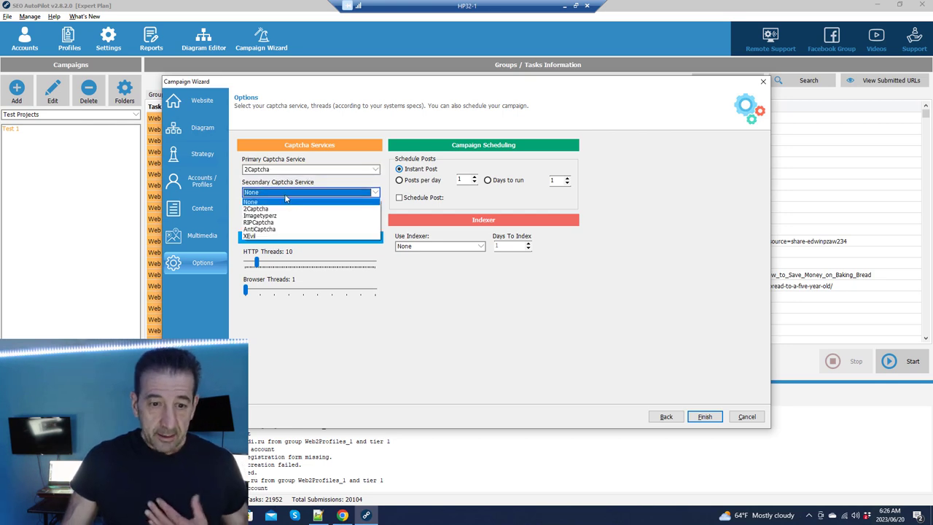
pyautogui.click(275, 238)
# Set the primary captcha service to XEvil and the secondary captcha service to 2Captcha.
pyautogui.click(279, 172)
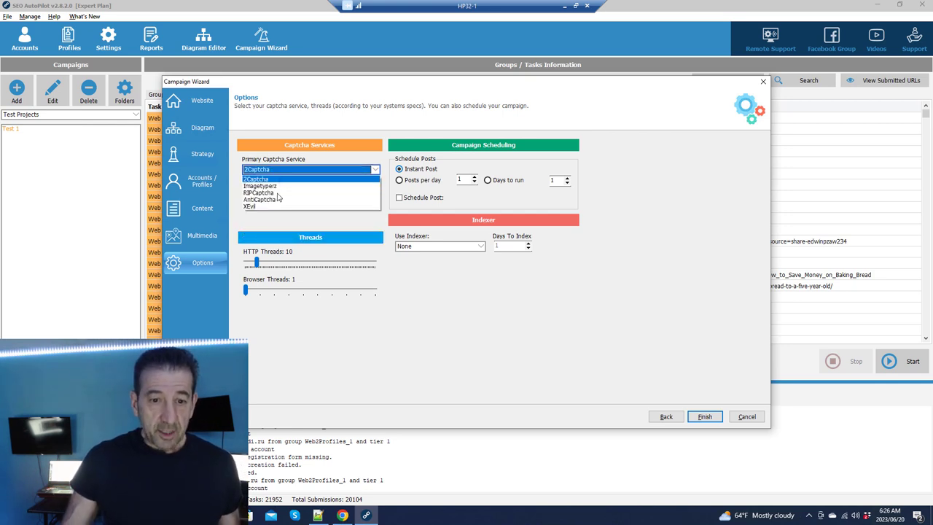
pyautogui.click(277, 208)
pyautogui.click(274, 195)
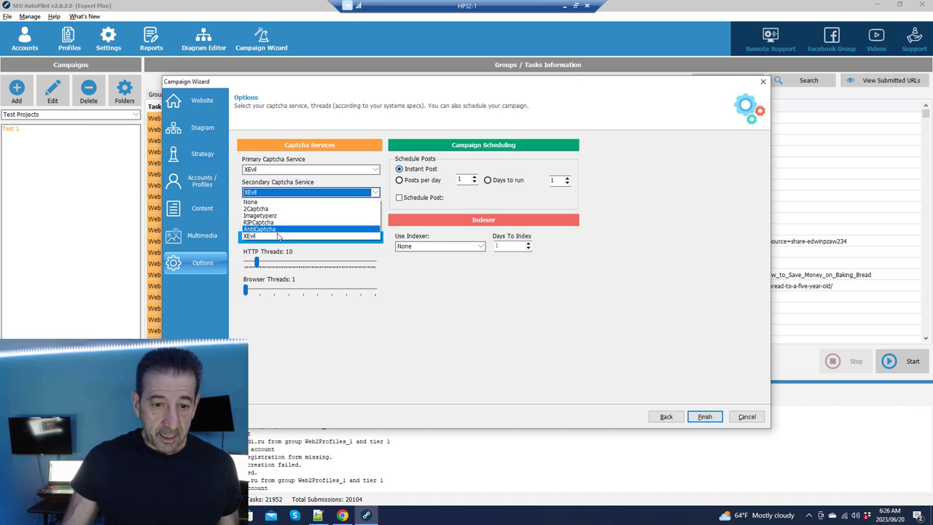
pyautogui.click(279, 209)
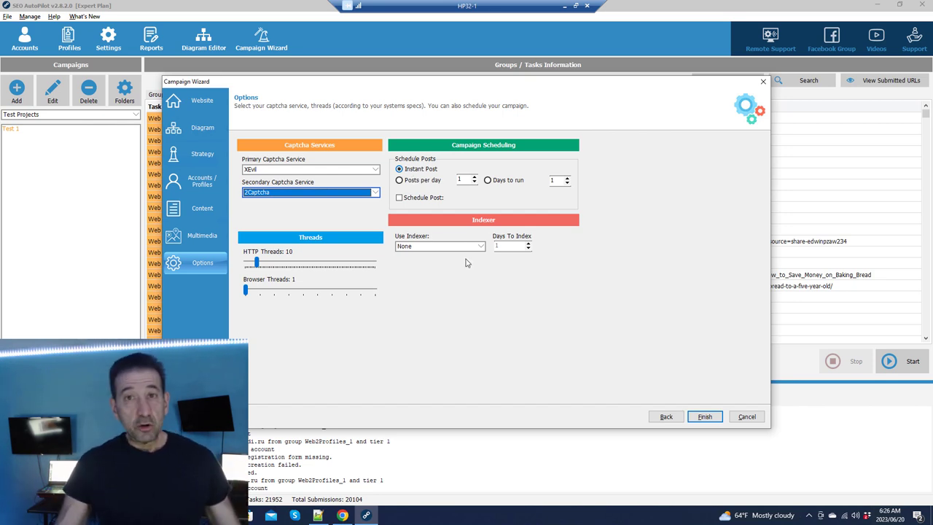
# Finish the campaign wizard and select the Wizard Test campaign to load its task list.
pyautogui.click(704, 419)
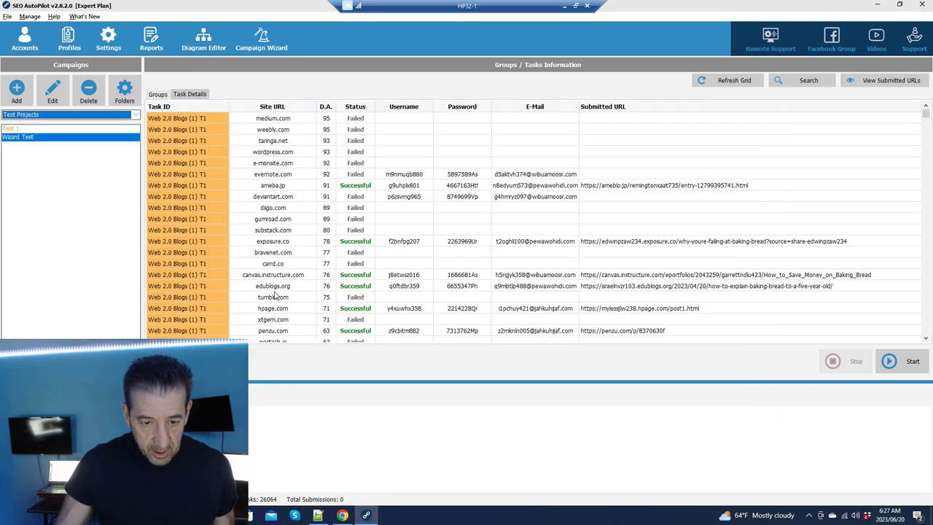
pyautogui.click(463, 267)
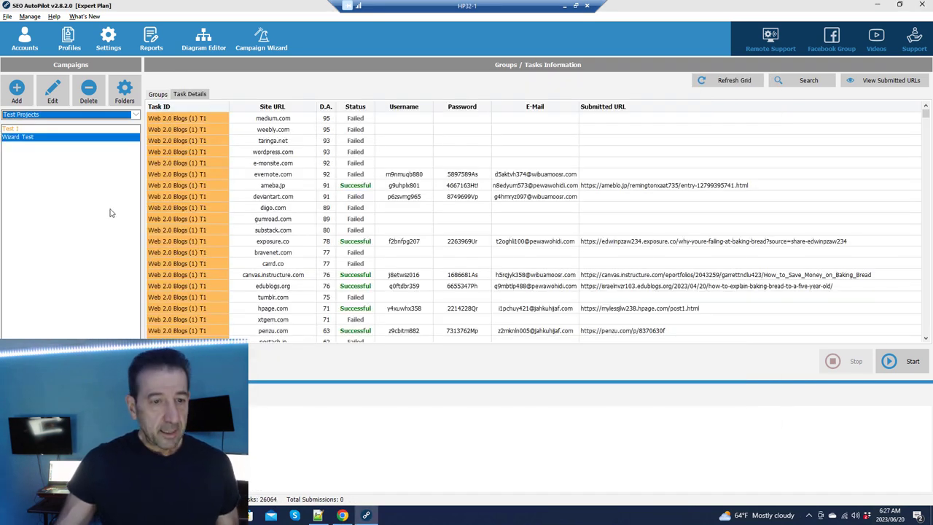
pyautogui.click(29, 138)
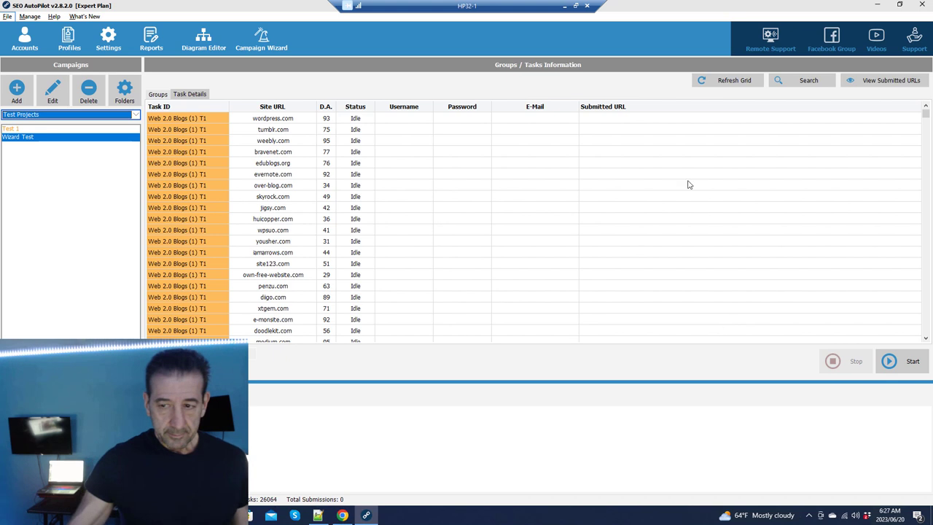
# Minimise the remote session to view Money Robot's New SEO Campaign window, and return to SEO AutoPilot.
pyautogui.click(564, 6)
pyautogui.click(682, 514)
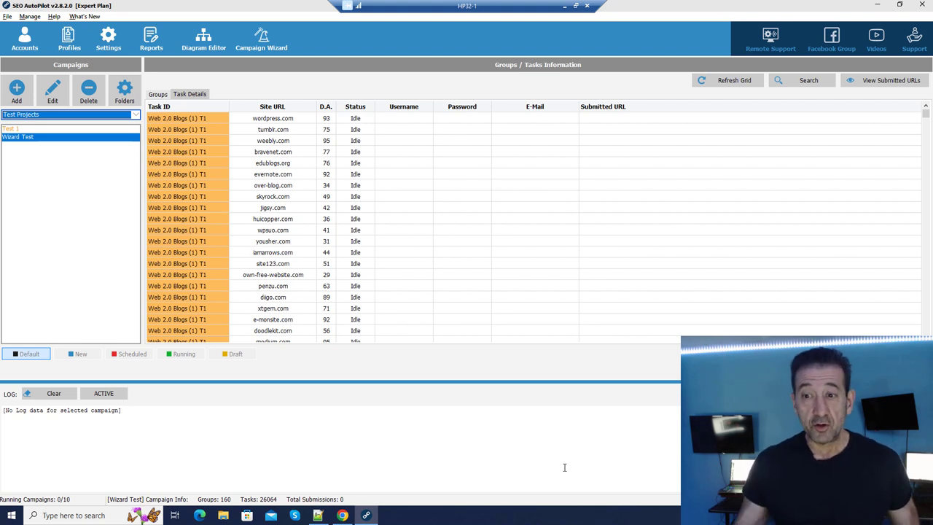
pyautogui.click(565, 6)
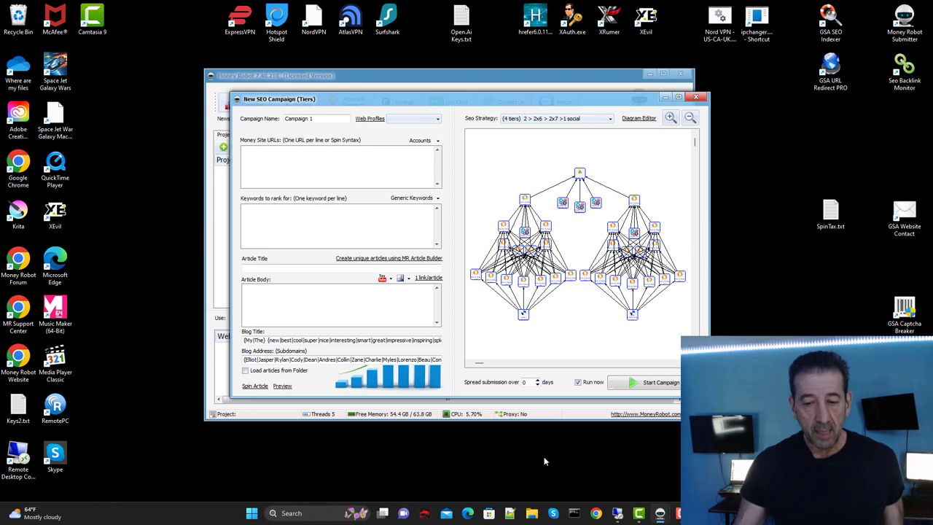
pyautogui.click(618, 514)
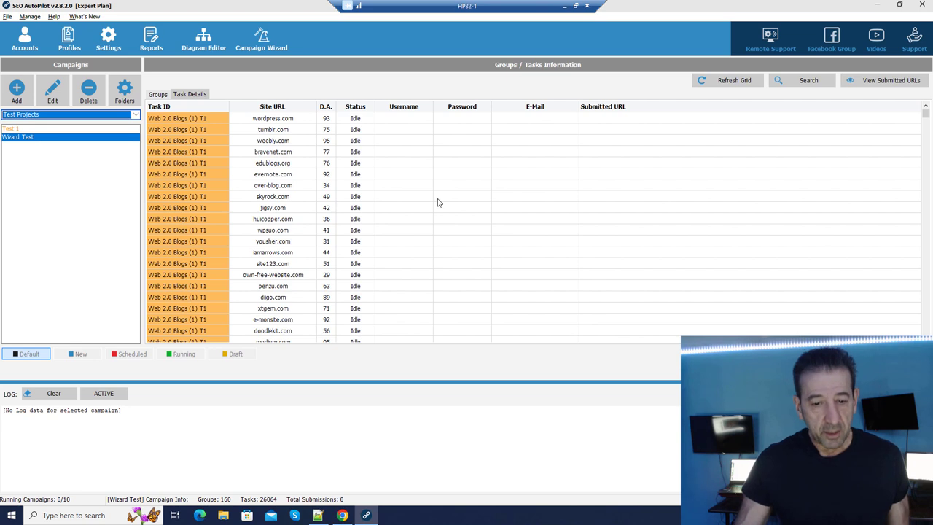
# Switch to Chrome, review the spintax article and SEO keyword list in the DIY Car Repairs Mastery chat, and dismiss the share-link notice.
pyautogui.click(341, 516)
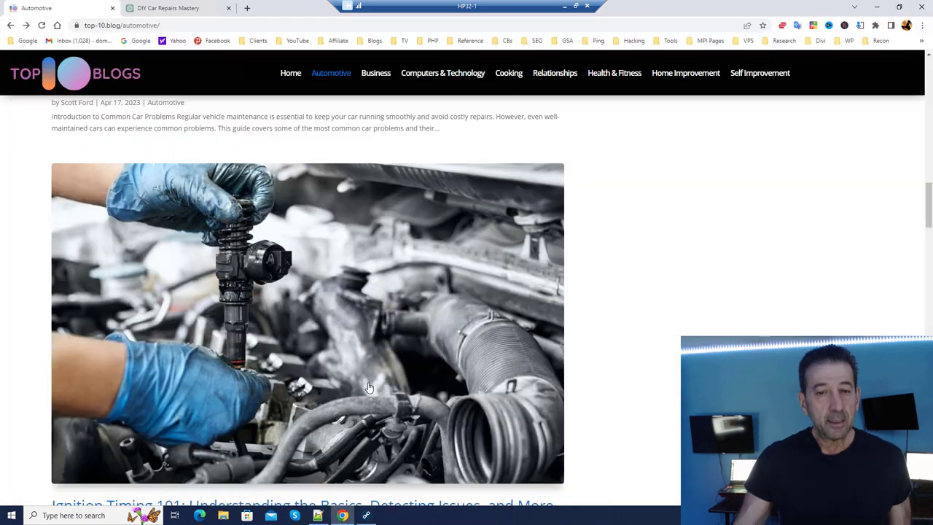
pyautogui.scroll(1, 364, 218)
pyautogui.hotkey('ctrl', 'Tab')
pyautogui.scroll(5, 364, 195)
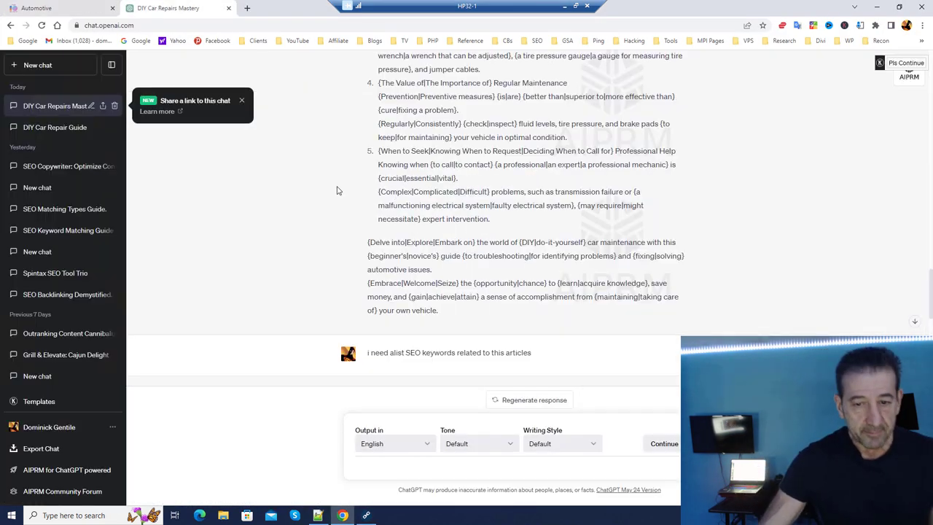
pyautogui.scroll(-5, 328, 219)
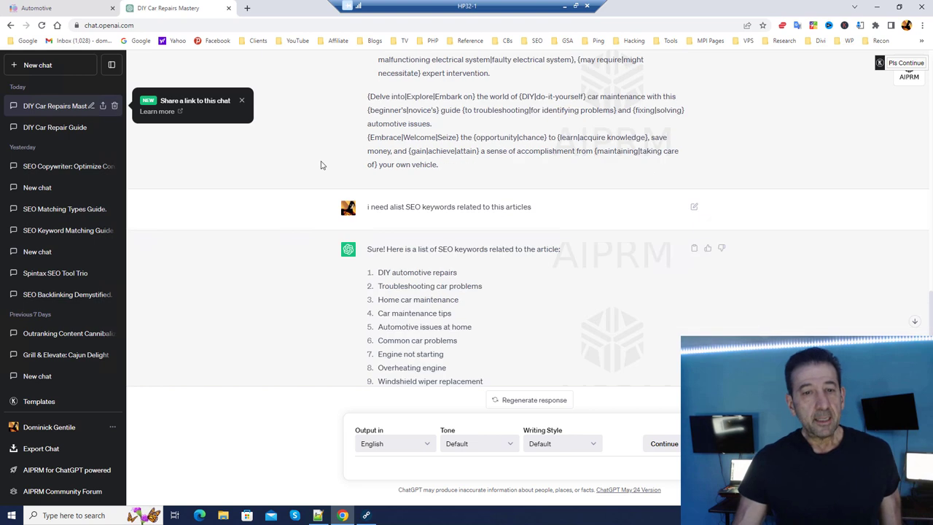
pyautogui.click(241, 100)
# Look through the posts on top-10.blog's Automotive page, and minimise Chrome to return to SEO AutoPilot.
pyautogui.click(93, 10)
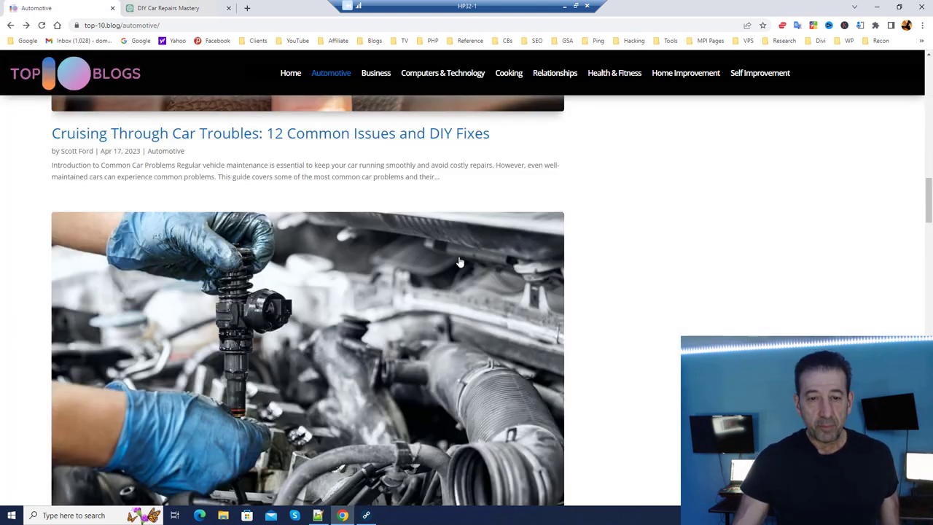
pyautogui.scroll(-15, 850, 364)
pyautogui.scroll(-5, 850, 365)
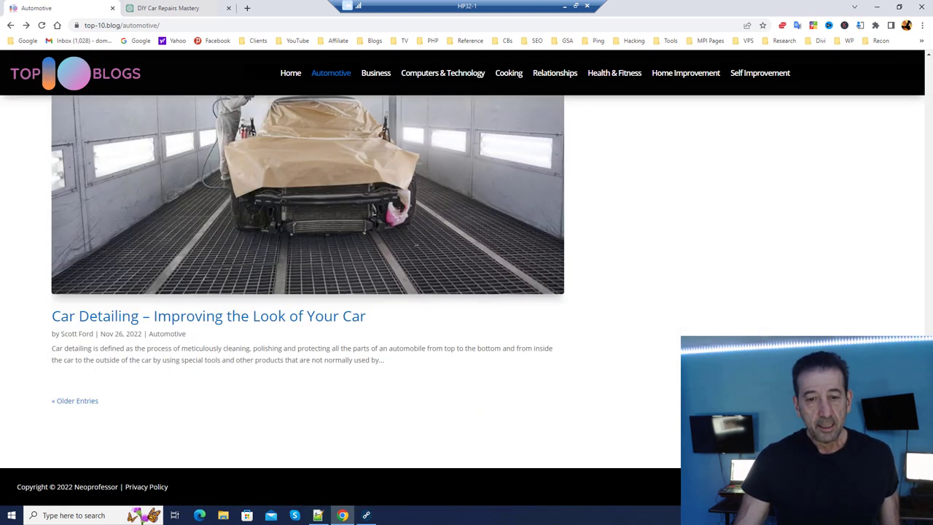
pyautogui.scroll(20, 852, 219)
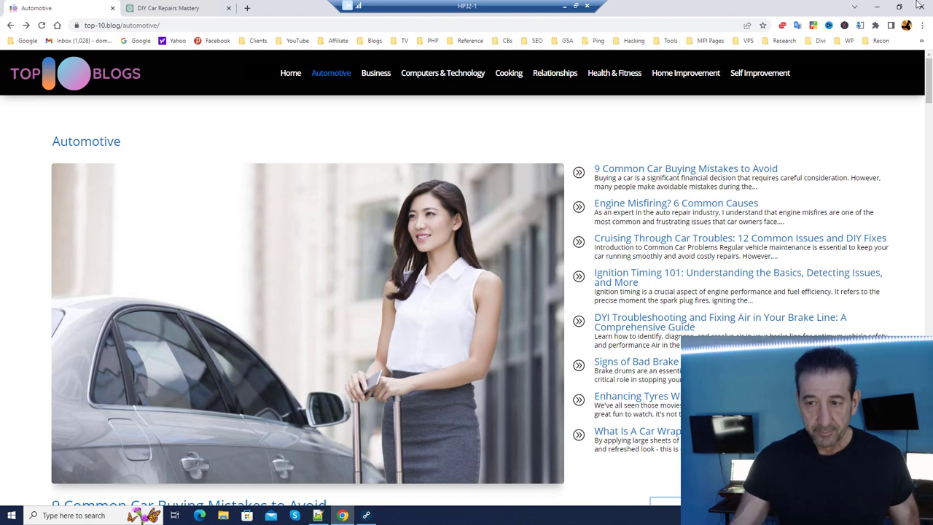
pyautogui.click(877, 7)
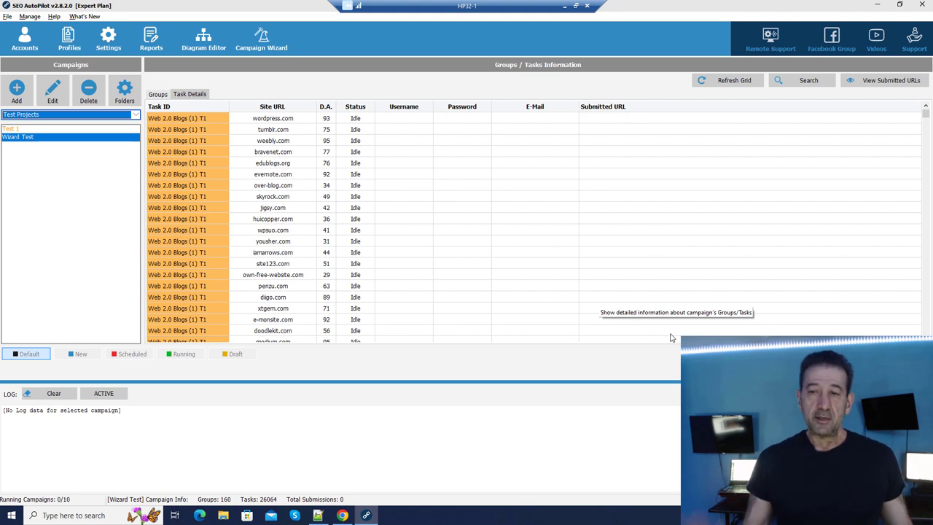
# Leave the remote session, revisit the Money Robot campaign window, and bring up the seo-depot.com site in the local Chrome.
pyautogui.click(563, 8)
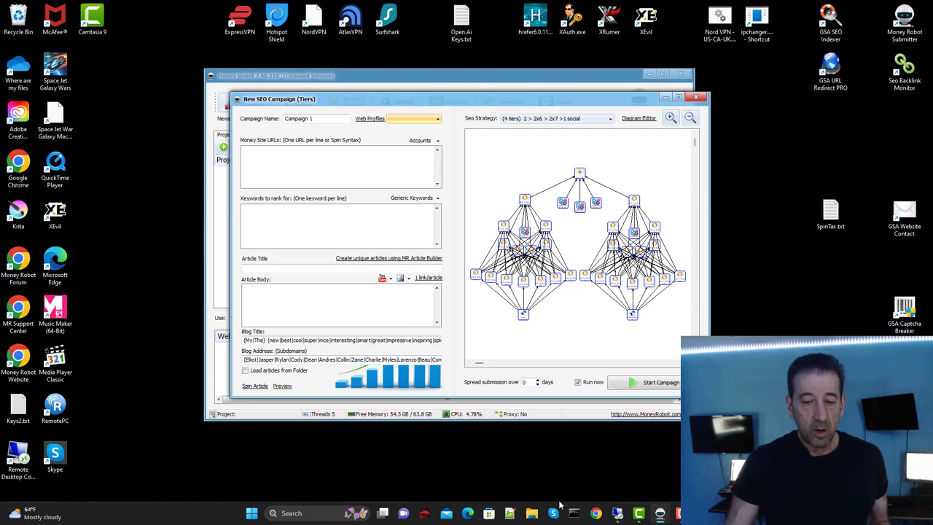
pyautogui.click(618, 513)
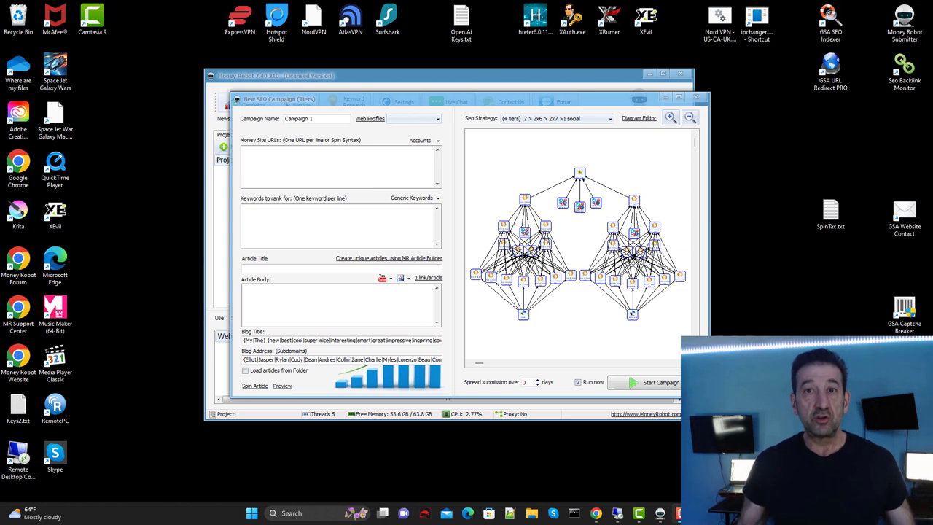
pyautogui.moveTo(596, 513)
pyautogui.click(636, 444)
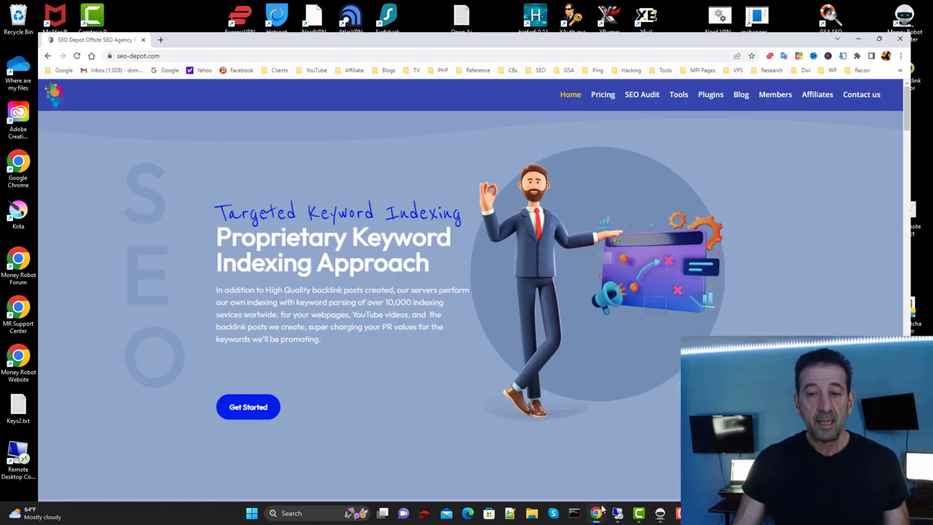